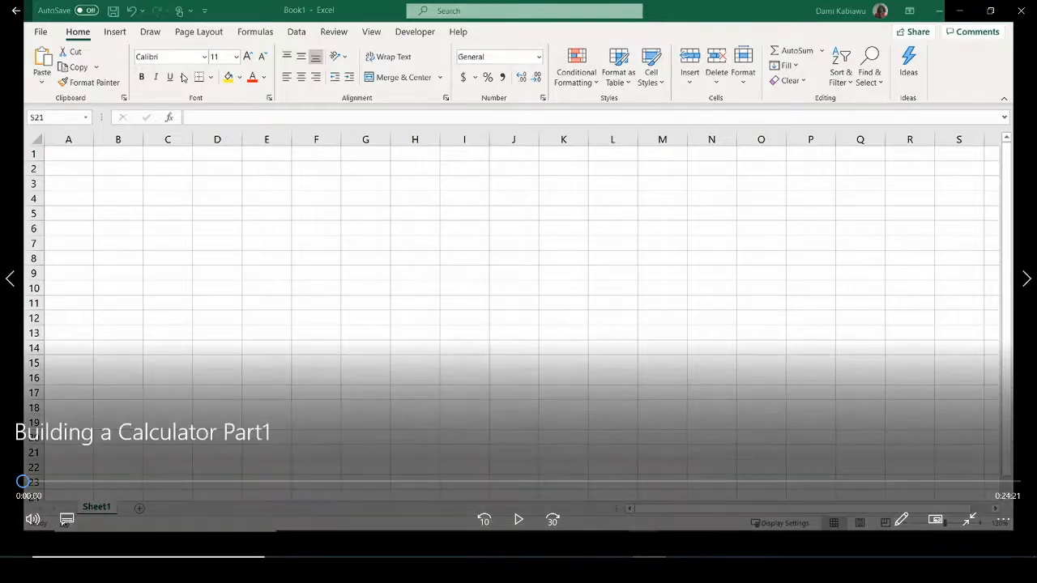
Enter the labels Hypothesized Mean (μ), Sample Mean, Standard Deviation, Sample Size and Confidence Interval in B3:B7.
left_click(518, 519)
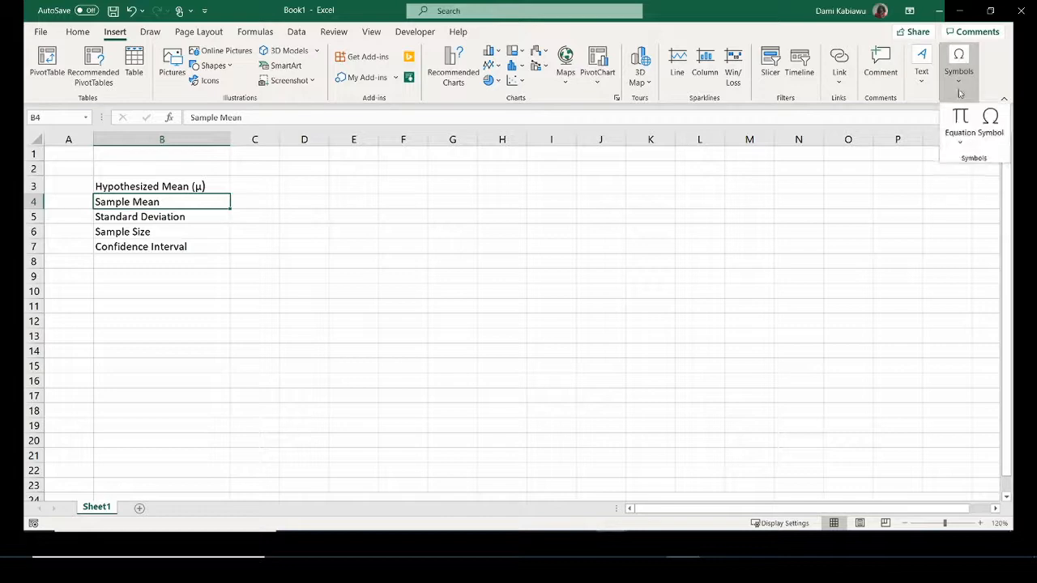
Create an x-bar equation with a bar accent over x and move it beside the labels.
left_click(959, 120)
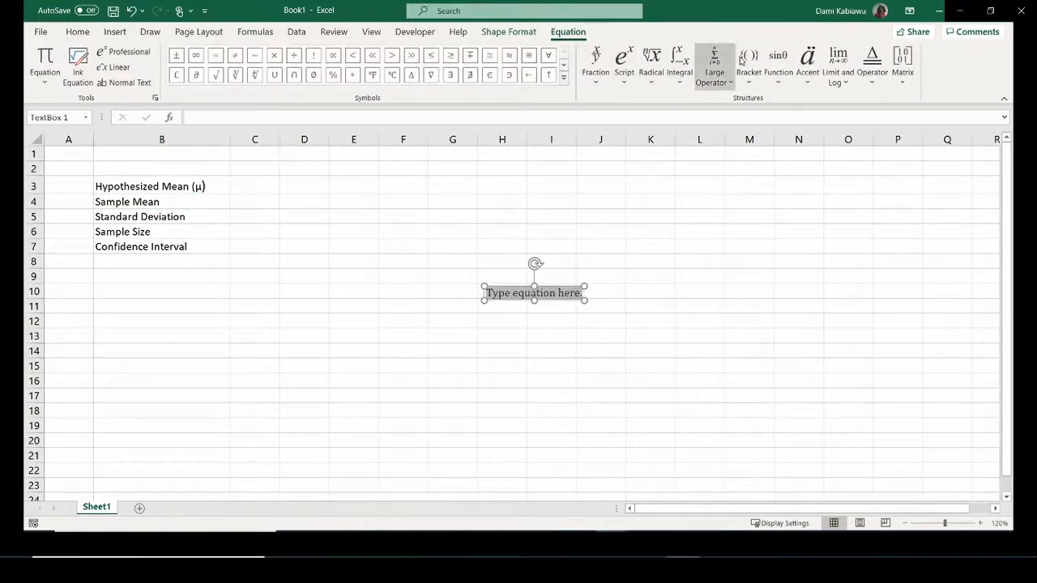
left_click(807, 63)
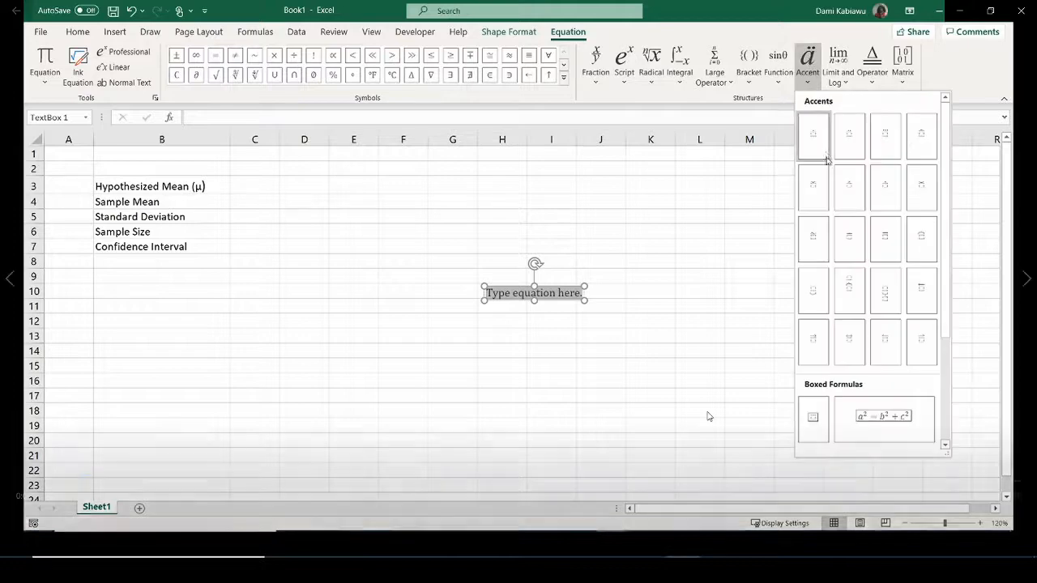
left_click(849, 239)
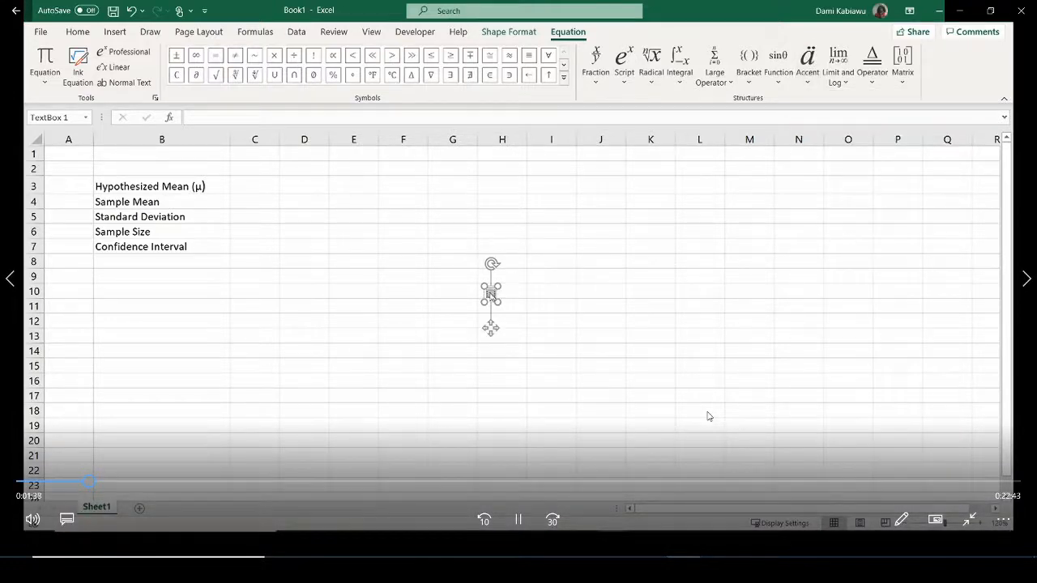
type("x")
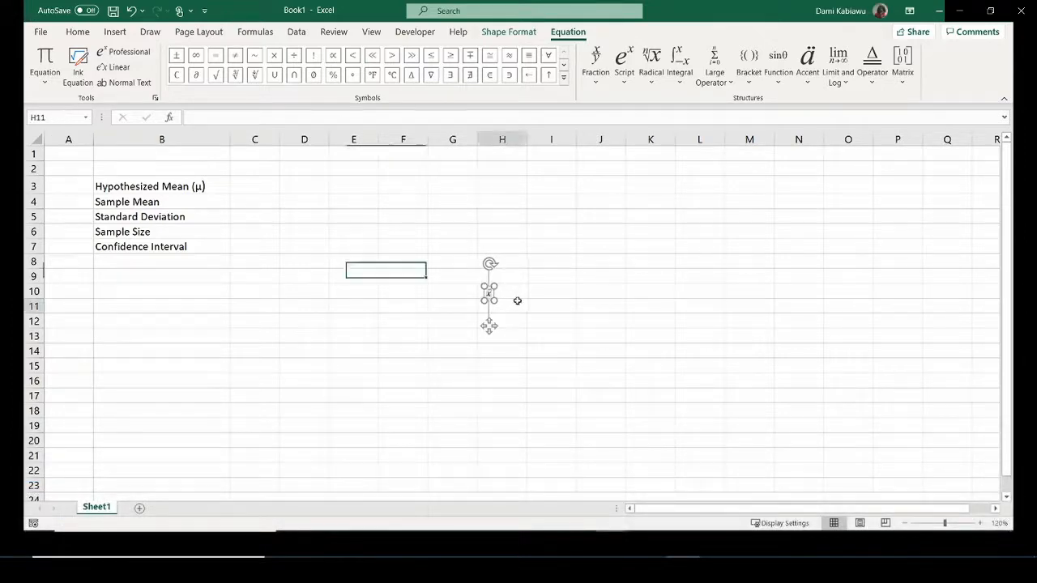
left_click(497, 302)
left_click(488, 294)
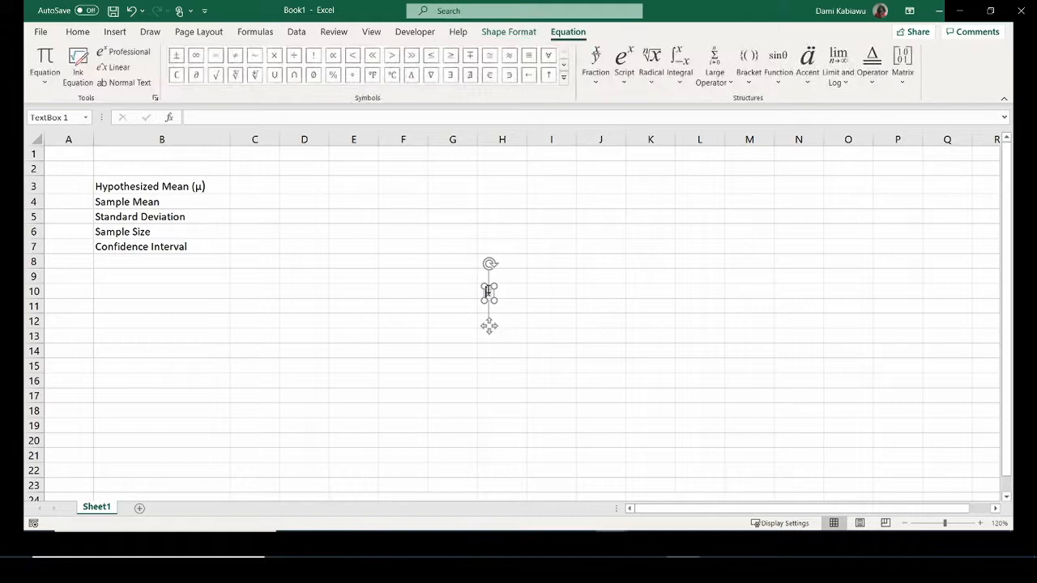
left_click_drag(489, 290, 185, 200)
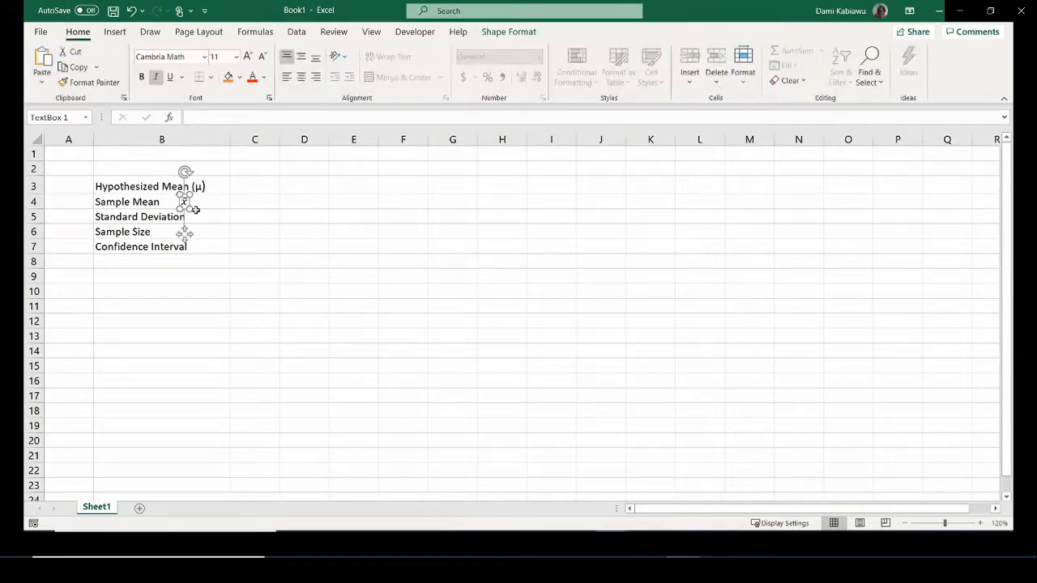
Add parentheses to the Sample Mean label in B4 and place the x-bar inside them.
left_click(204, 202)
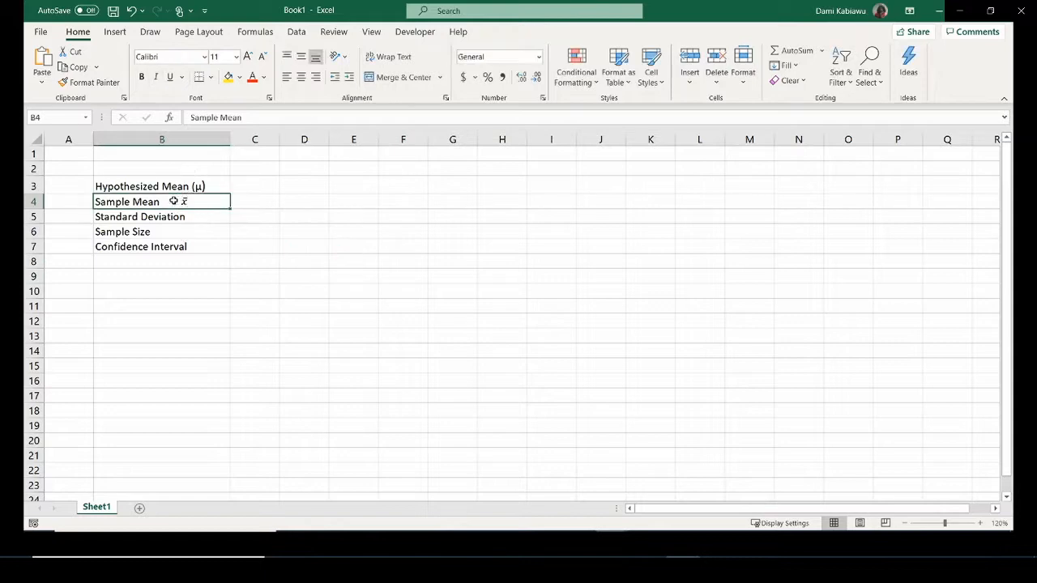
double_click(165, 201)
type("(")
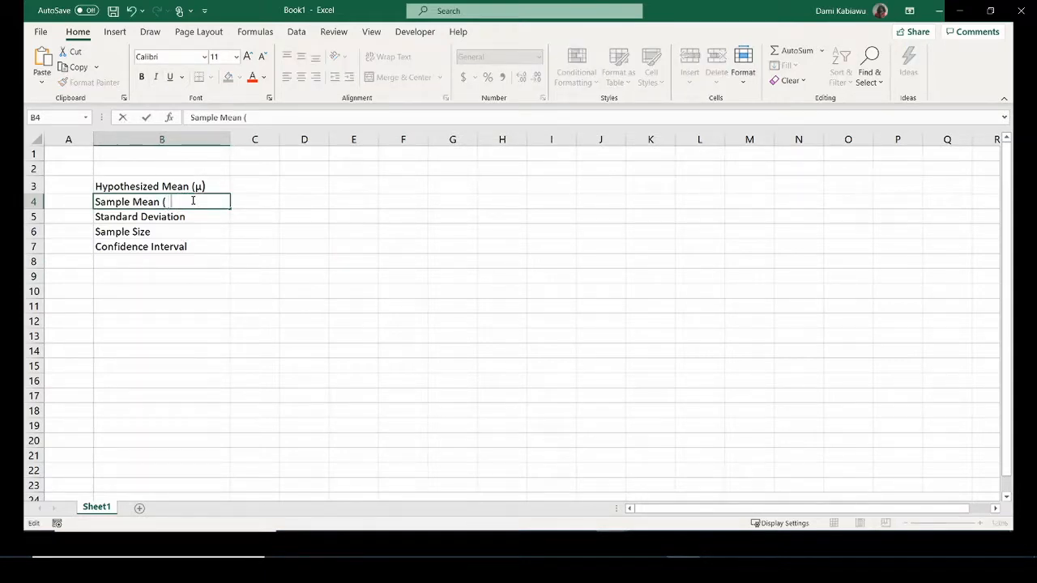
left_click(218, 259)
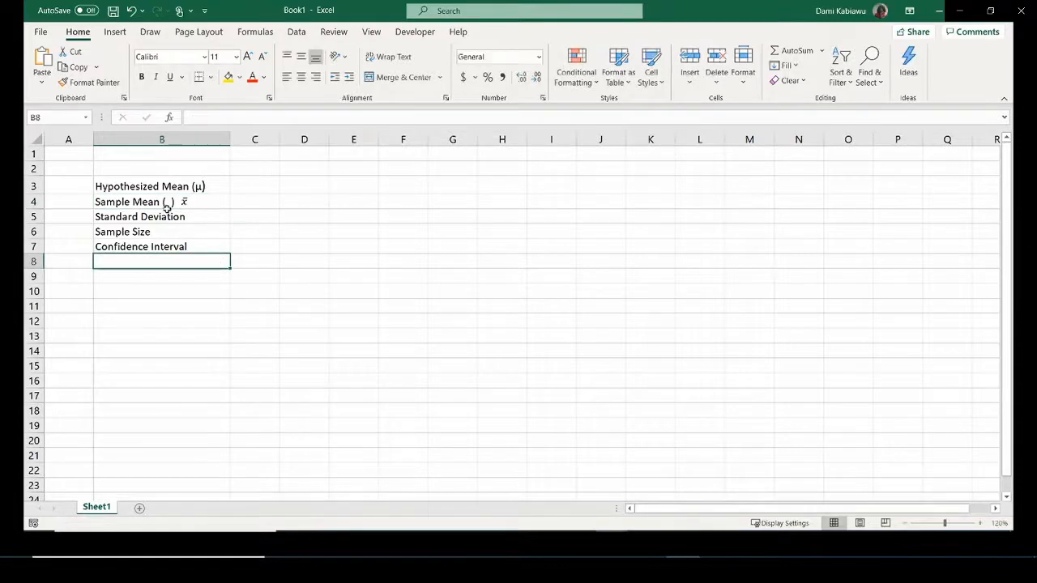
left_click(185, 200)
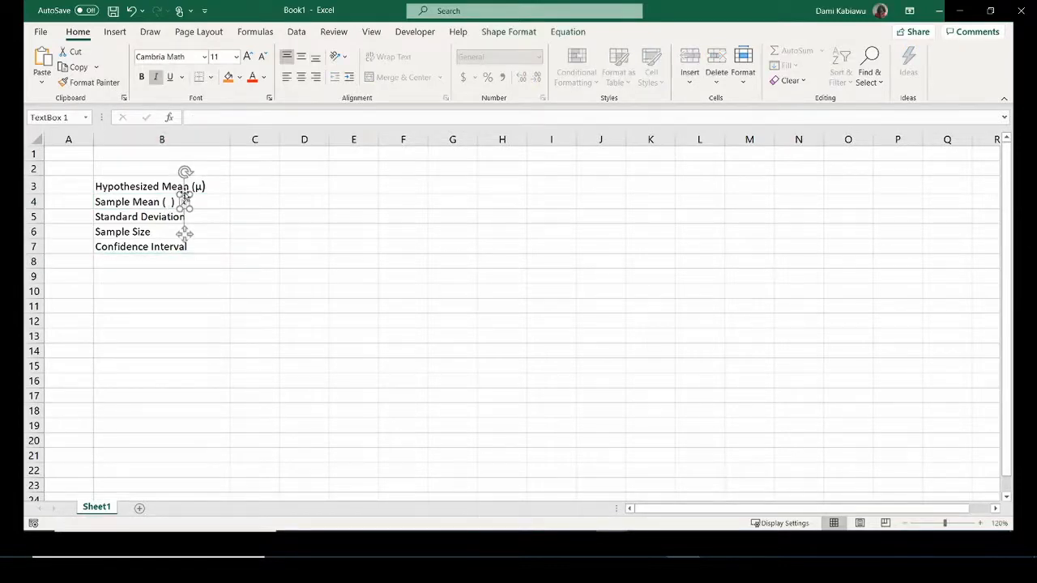
left_click_drag(185, 201, 167, 190)
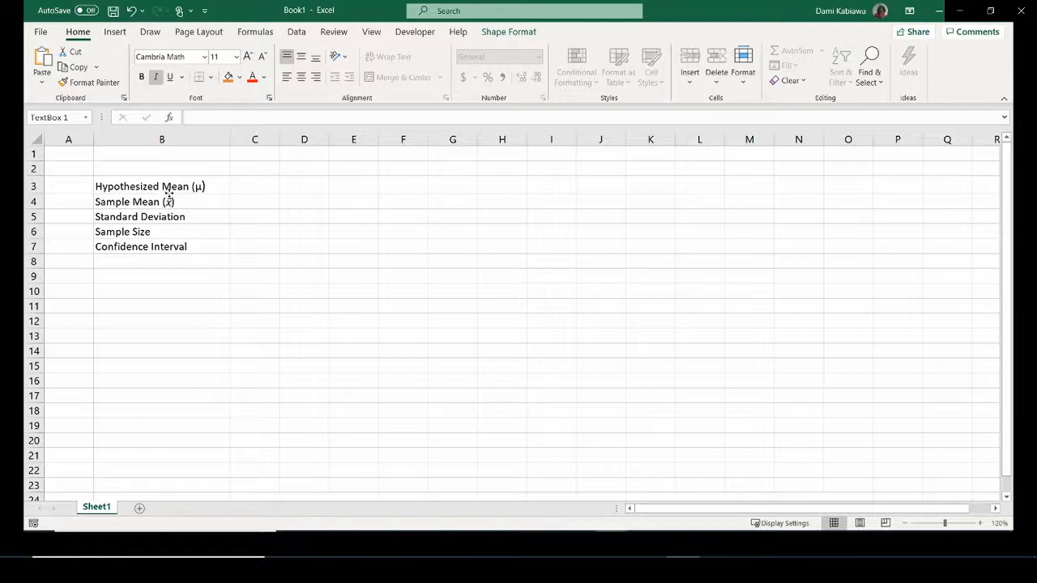
left_click(287, 264)
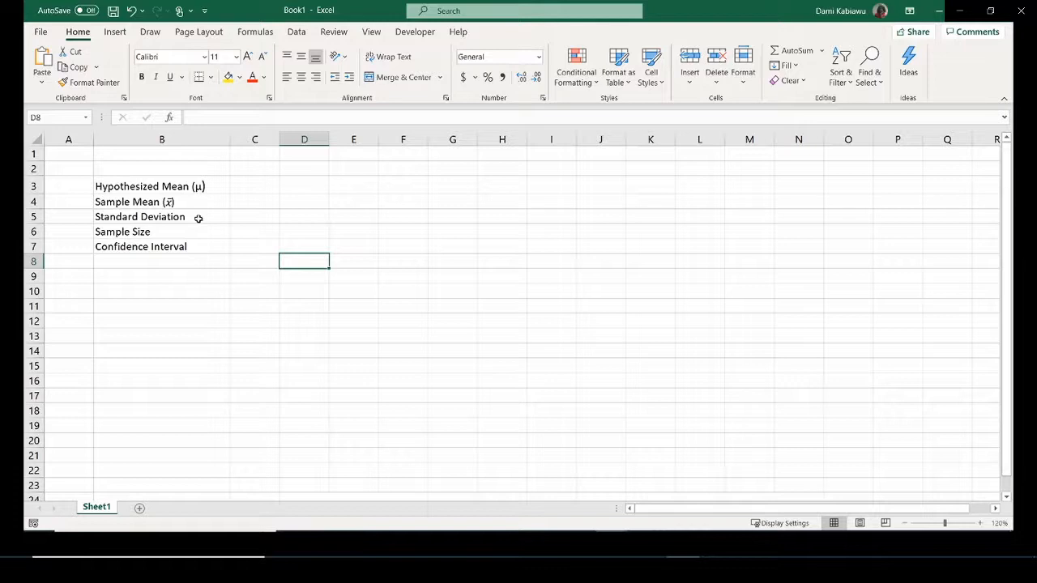
Append '(σ)' to the Standard Deviation label in B5, inserting σ from the Symbol dialog.
left_click(197, 217)
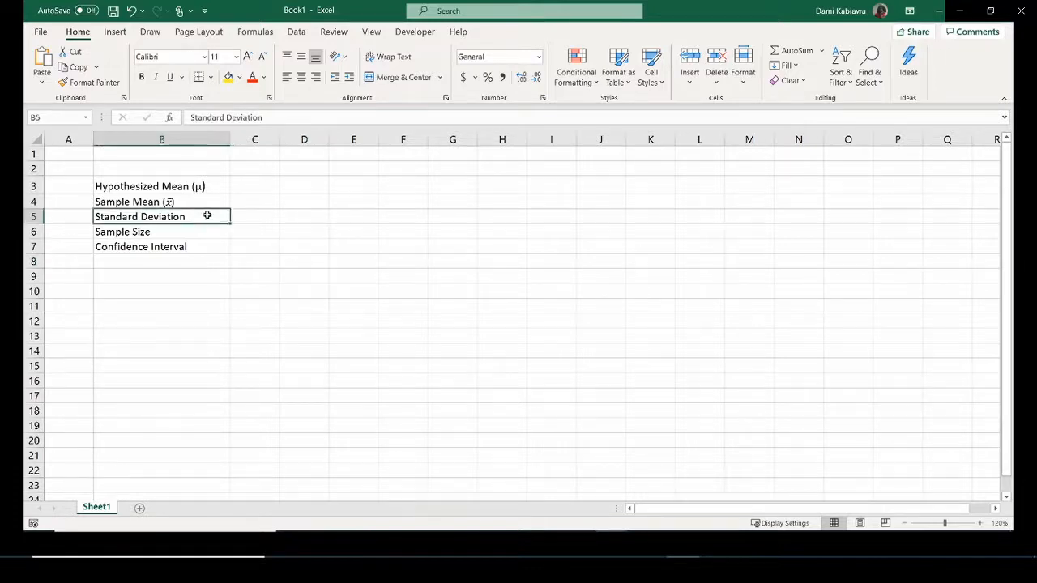
double_click(208, 215)
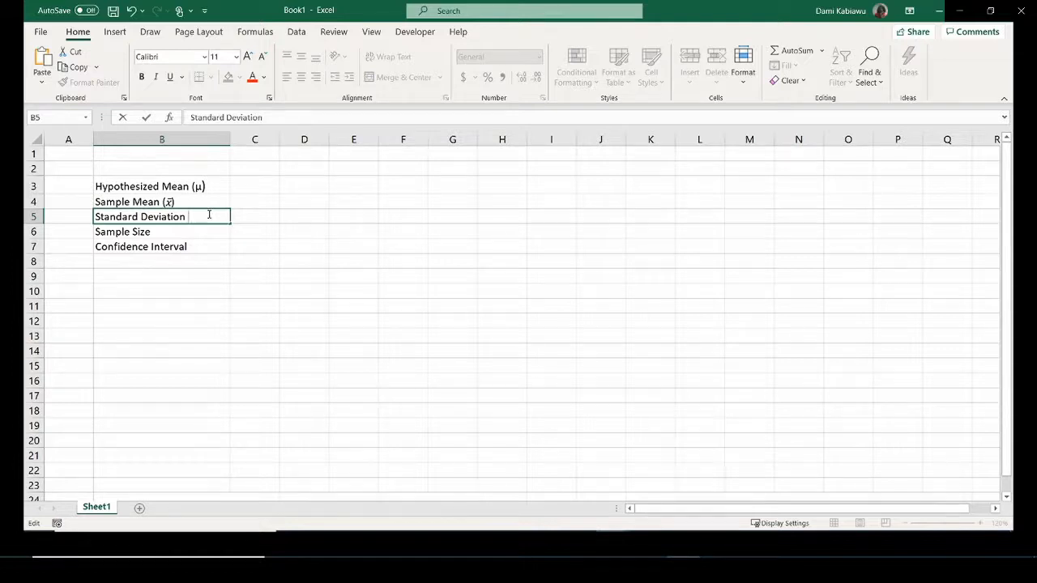
type("(")
left_click(110, 31)
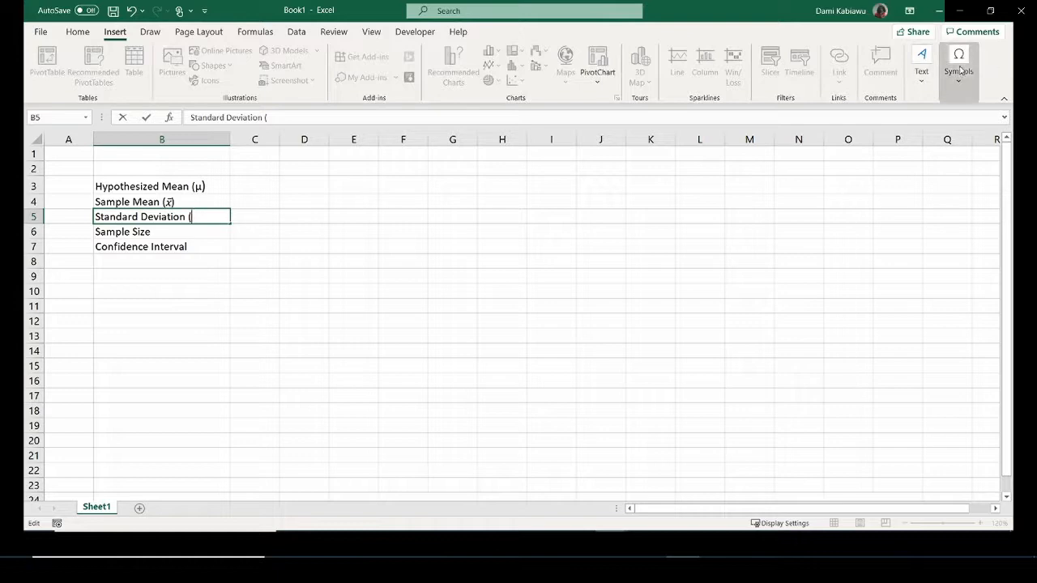
left_click(958, 65)
left_click(987, 124)
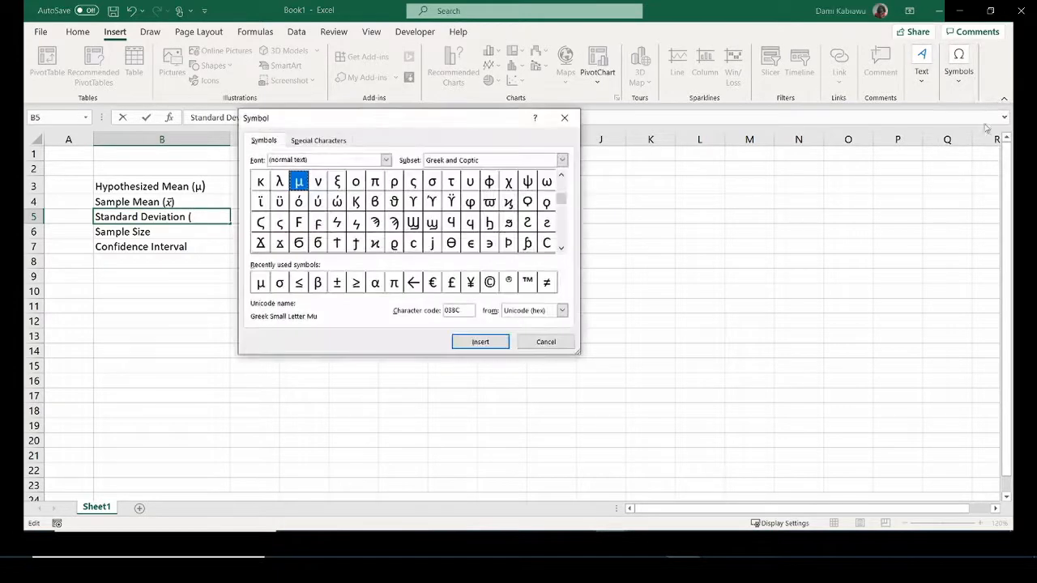
double_click(280, 283)
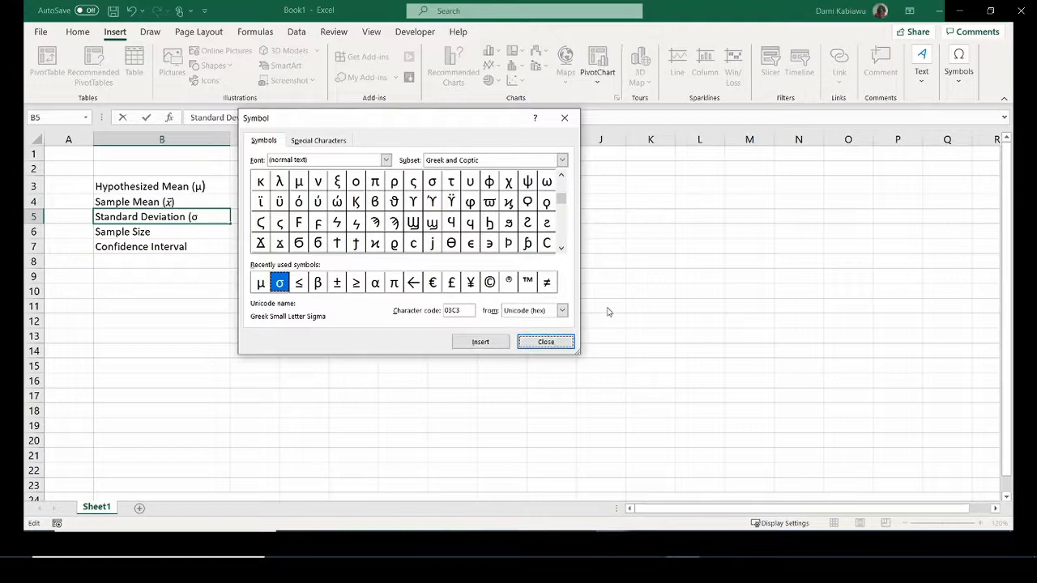
left_click(548, 343)
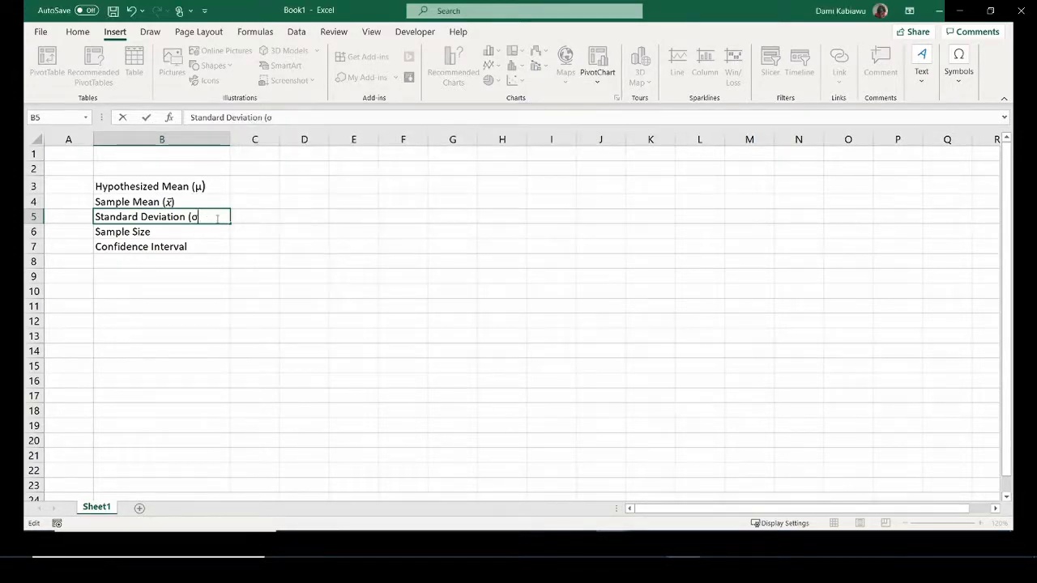
type(")")
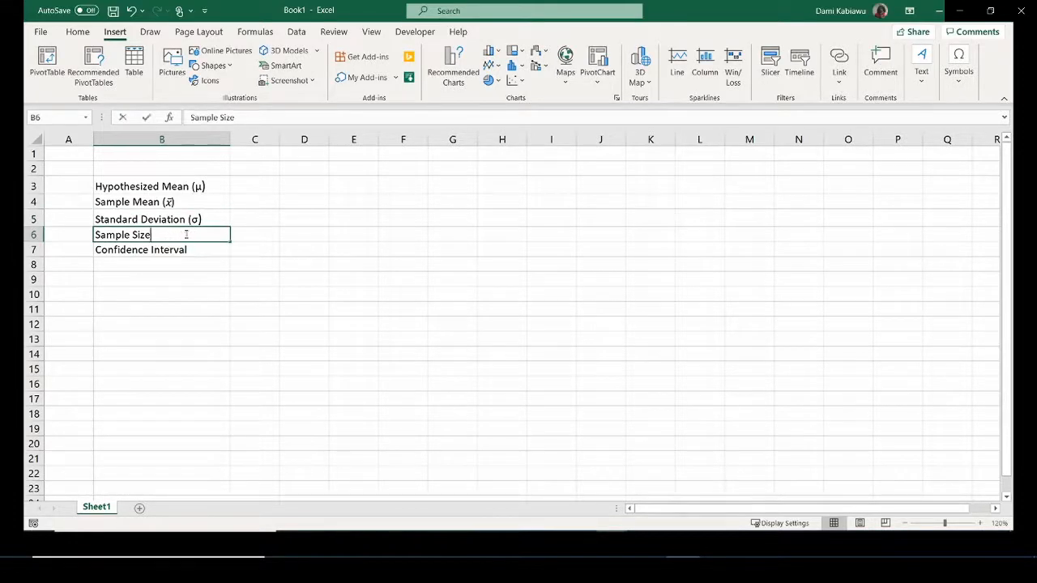
Append '(n)' to the Sample Size label and change B7 from 'Confidence Interval' to 'Confidence Level'.
double_click(186, 235)
type("(")
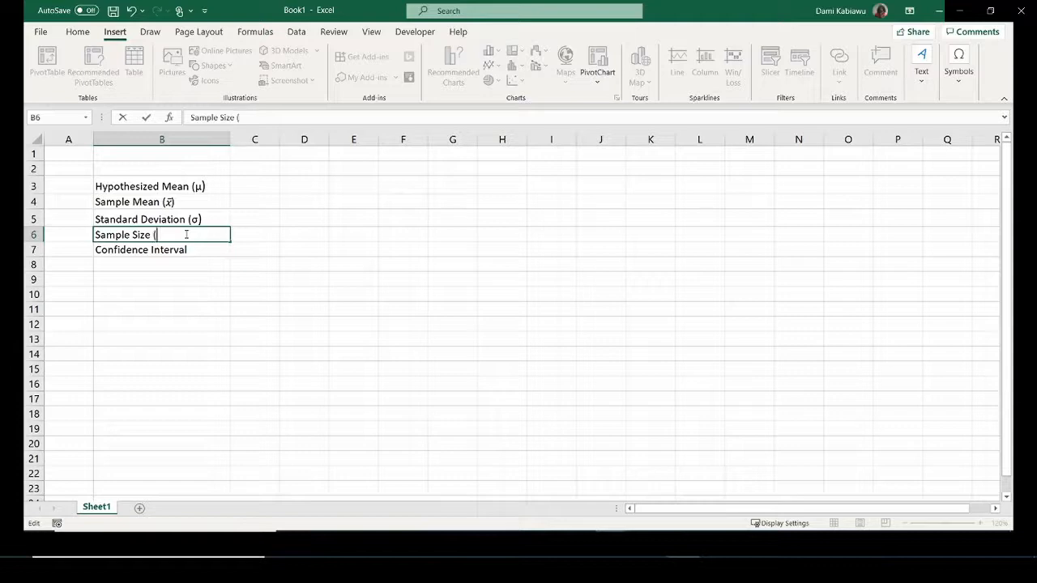
type("n)")
double_click(209, 250)
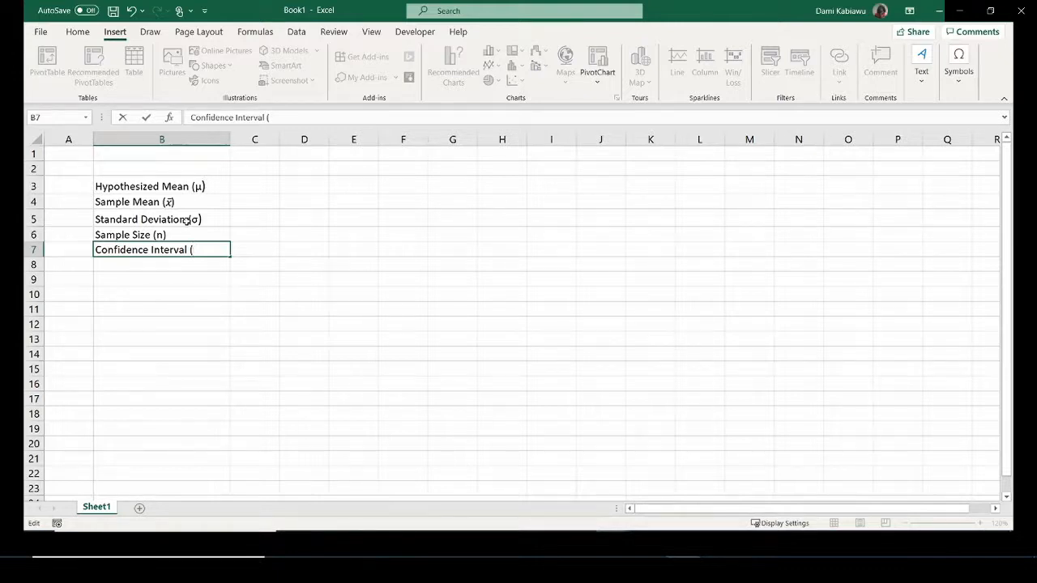
key("BackSpace")
key("BackSpace")
key("BackSpace")
key("BackSpace")
key("BackSpace")
key("BackSpace")
key("BackSpace")
key("BackSpace")
key("BackSpace")
type("Level;")
key("BackSpace")
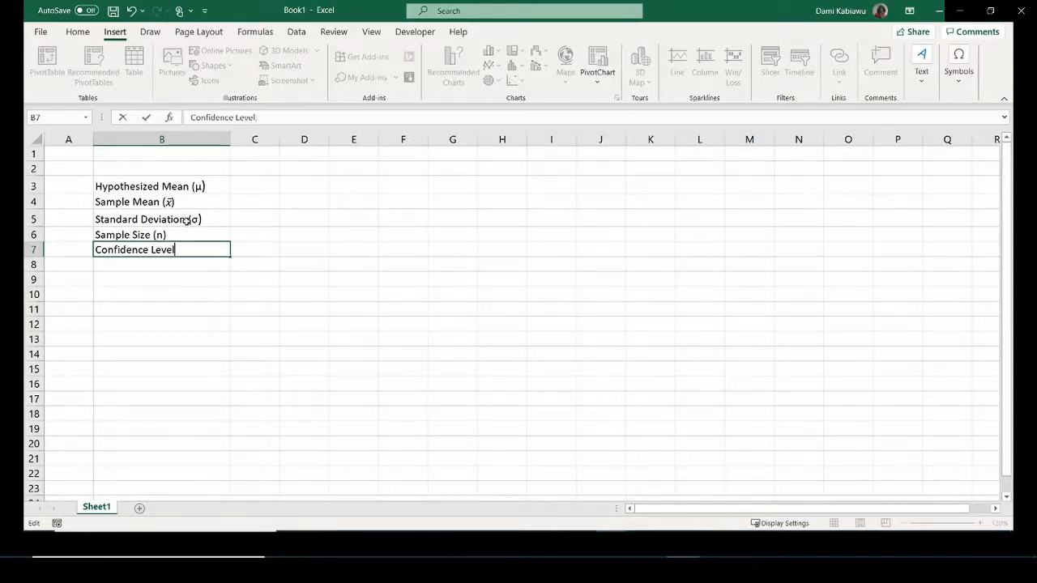
left_click(256, 279)
Put all borders around the input cells C3:C7.
left_click_drag(266, 180, 267, 248)
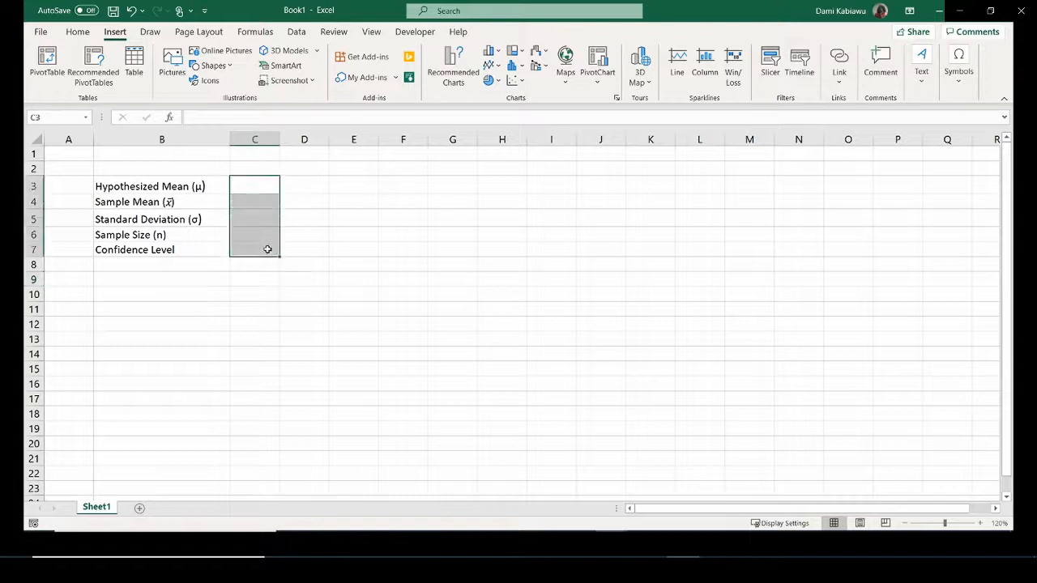
left_click(77, 31)
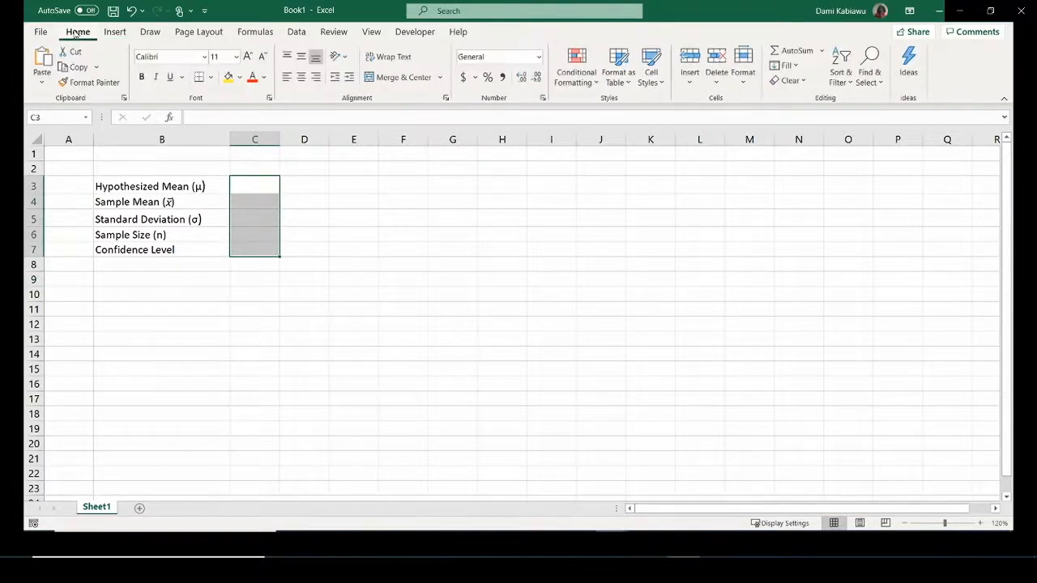
left_click(210, 77)
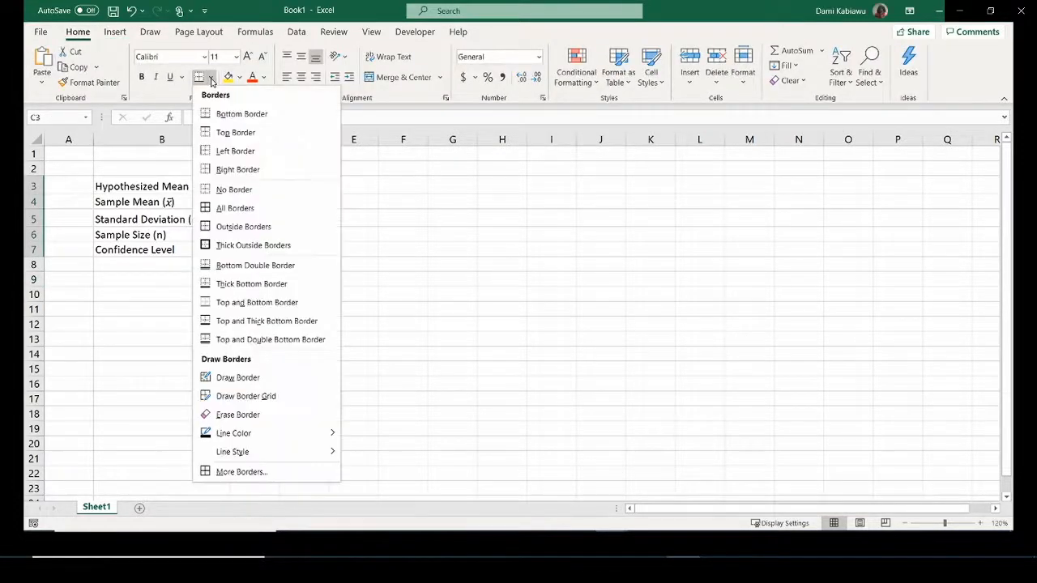
left_click(239, 209)
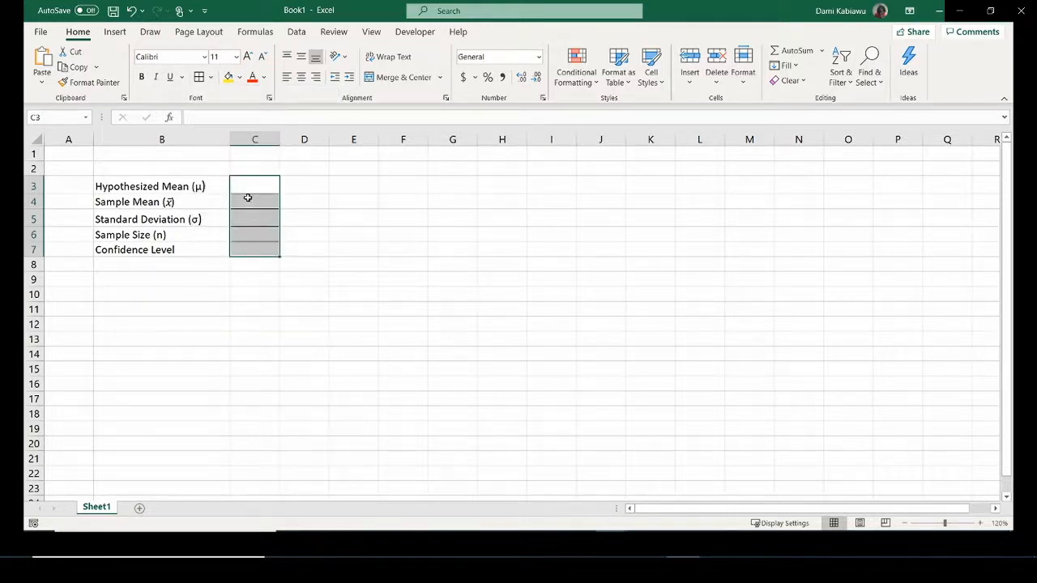
Enter 168, 172.5, 15.4, 25 and 95% into C3:C7.
left_click(249, 186)
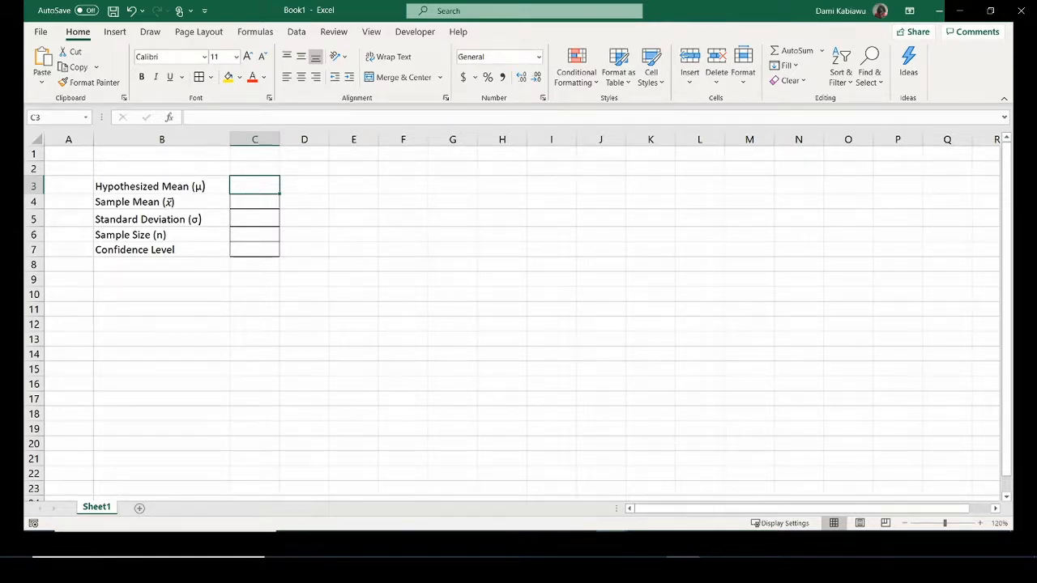
type("168")
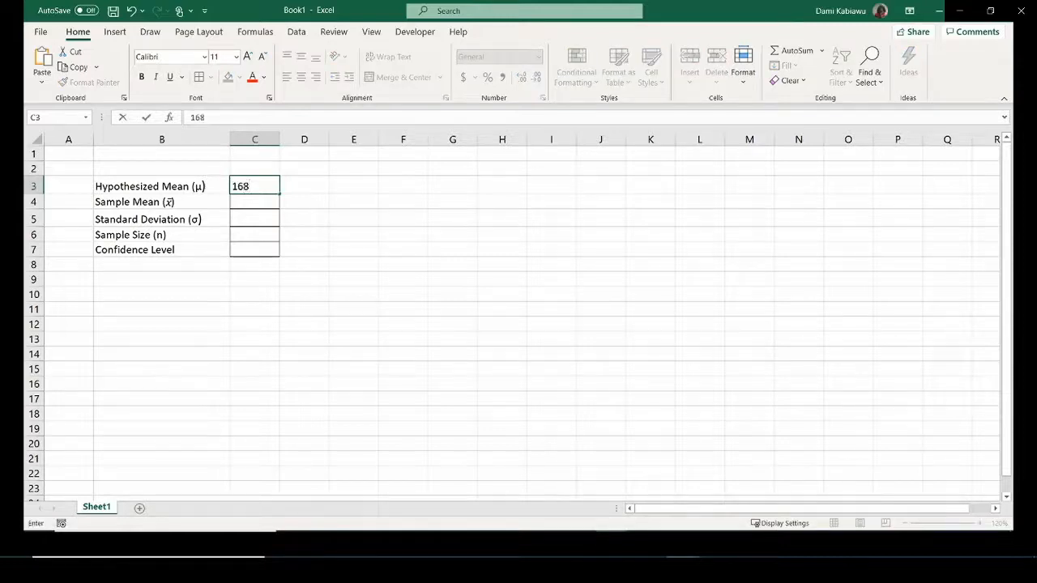
key("Return")
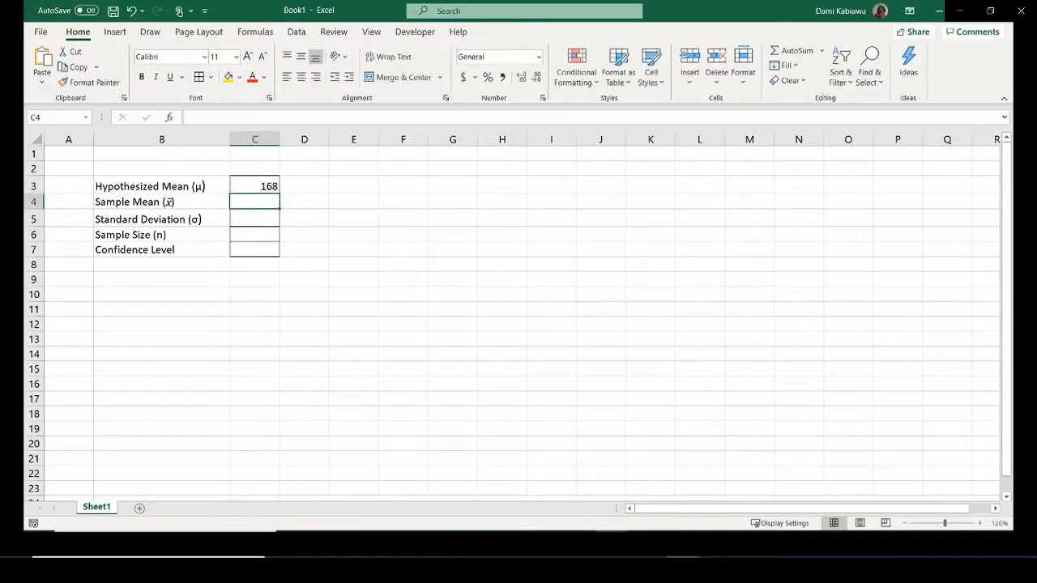
type("17")
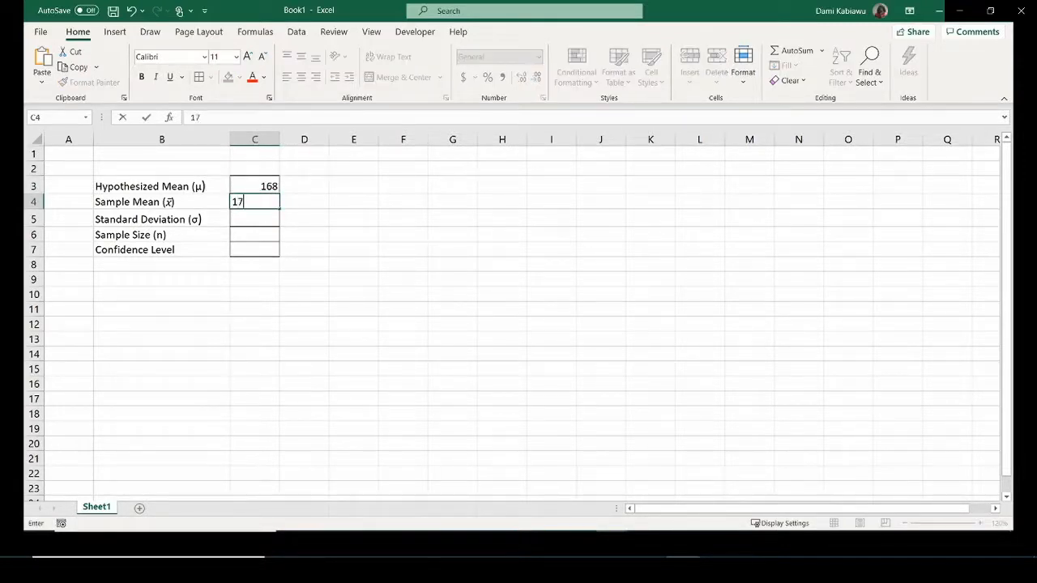
type("2.5")
key("Return")
type("1")
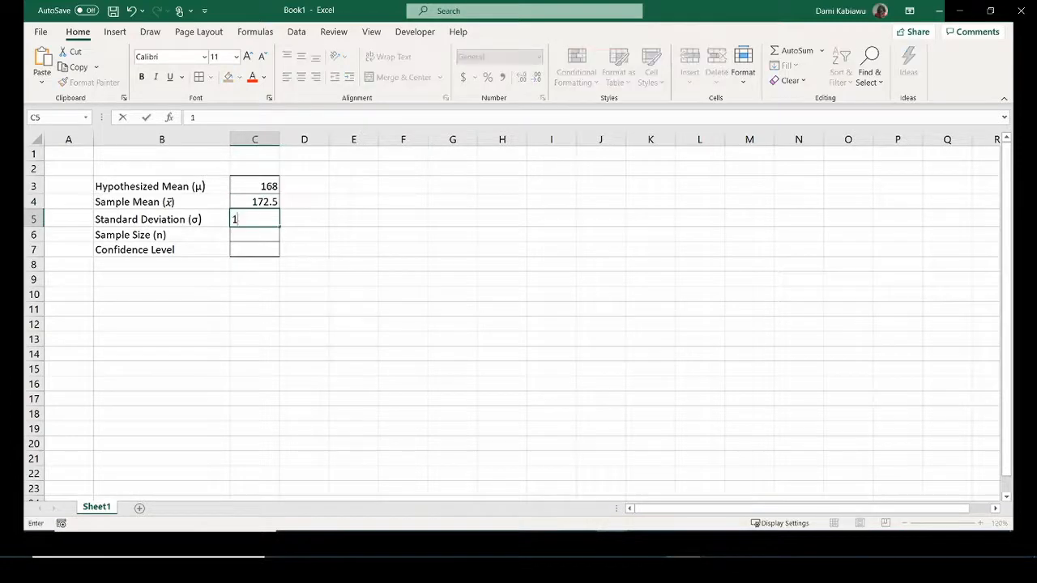
type("5.4")
key("Return")
type("25")
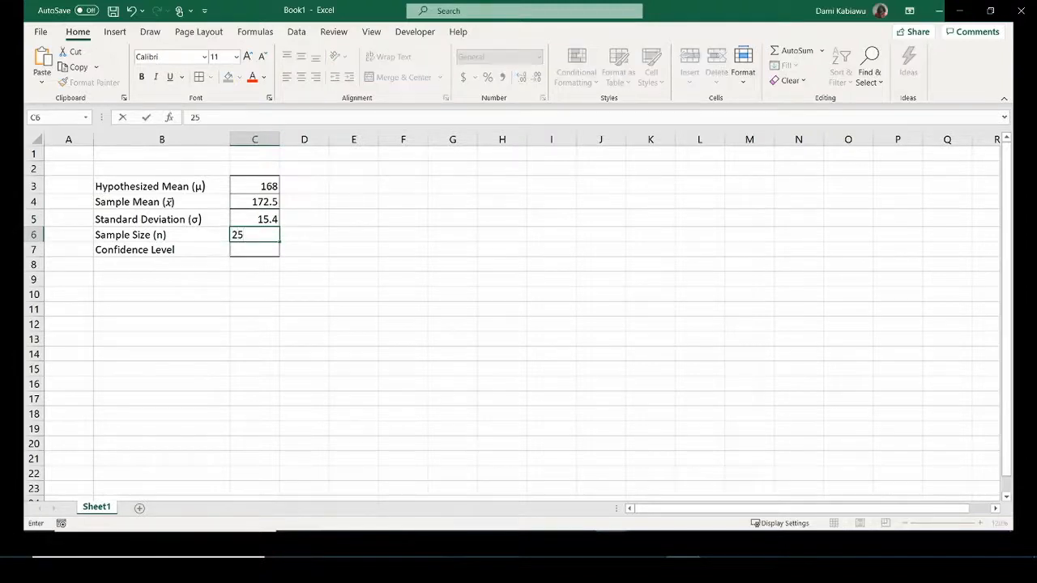
key("Return")
type(".")
key("BackSpace")
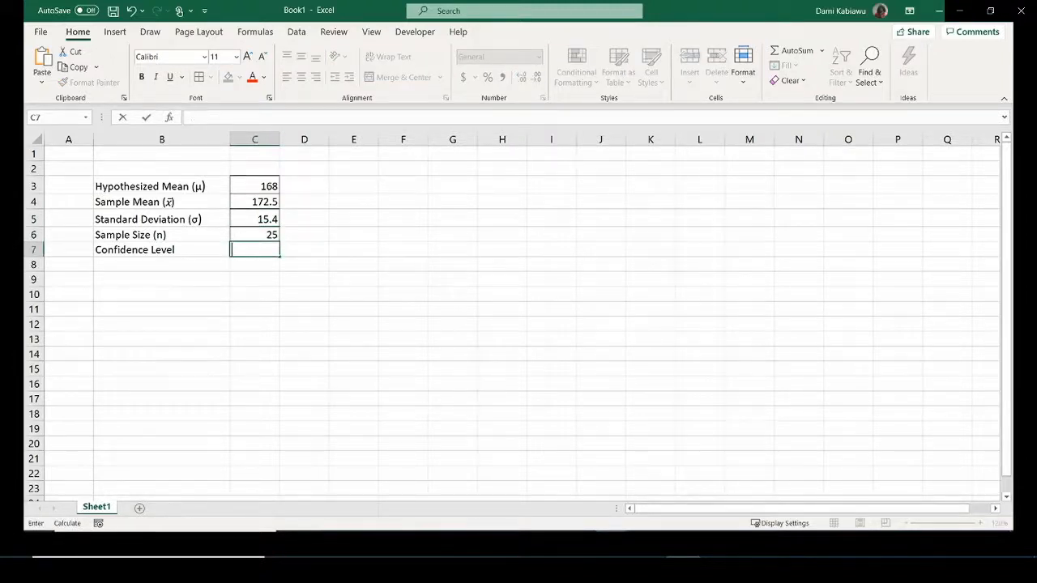
type("95%")
key("Return")
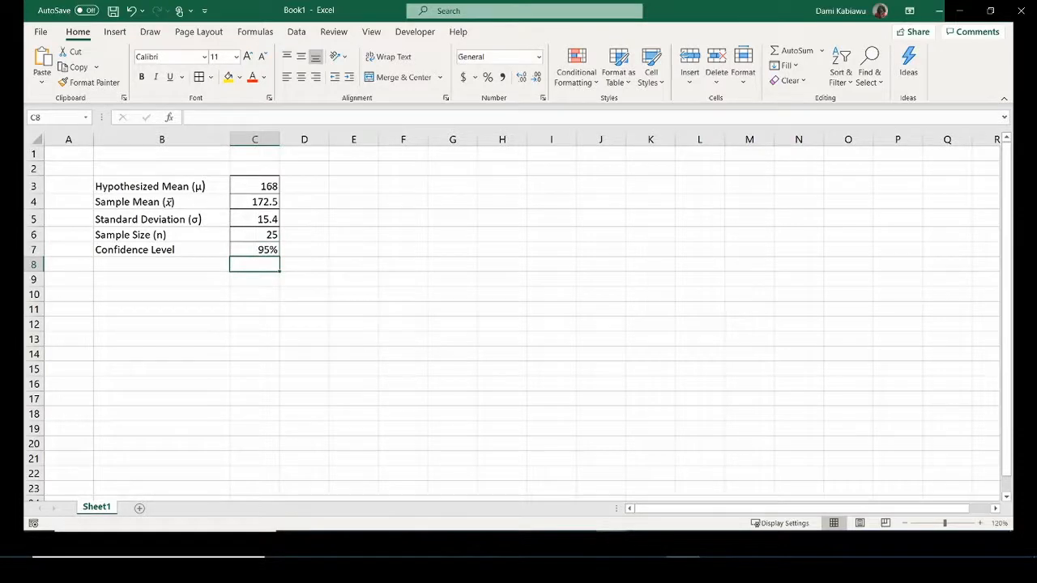
left_click(123, 280)
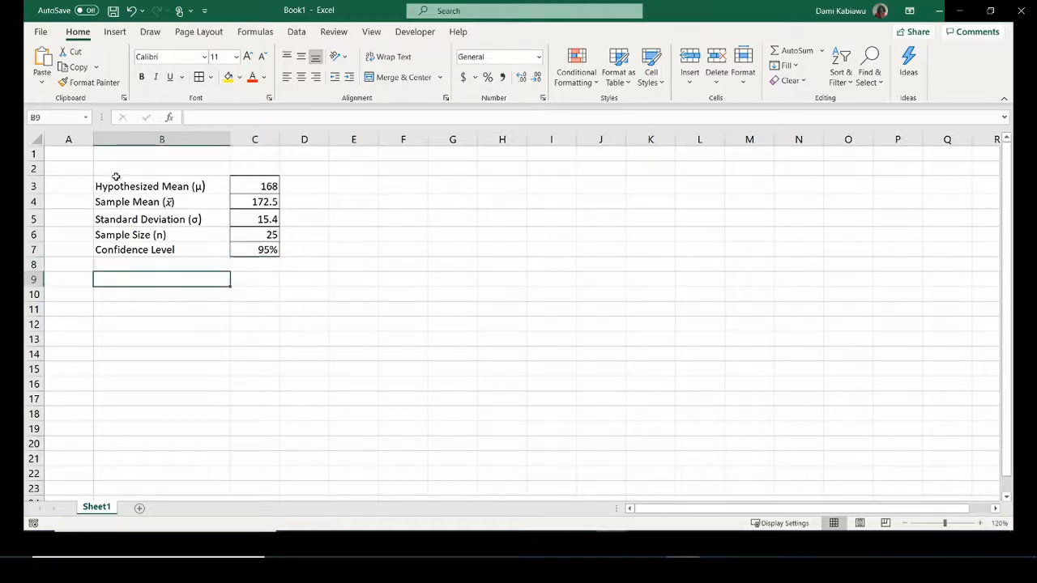
Move B3:C7 down to B5:C9 and type 'Intermediate Calculations' into merged, centred B11:C11.
left_click_drag(111, 181, 260, 240)
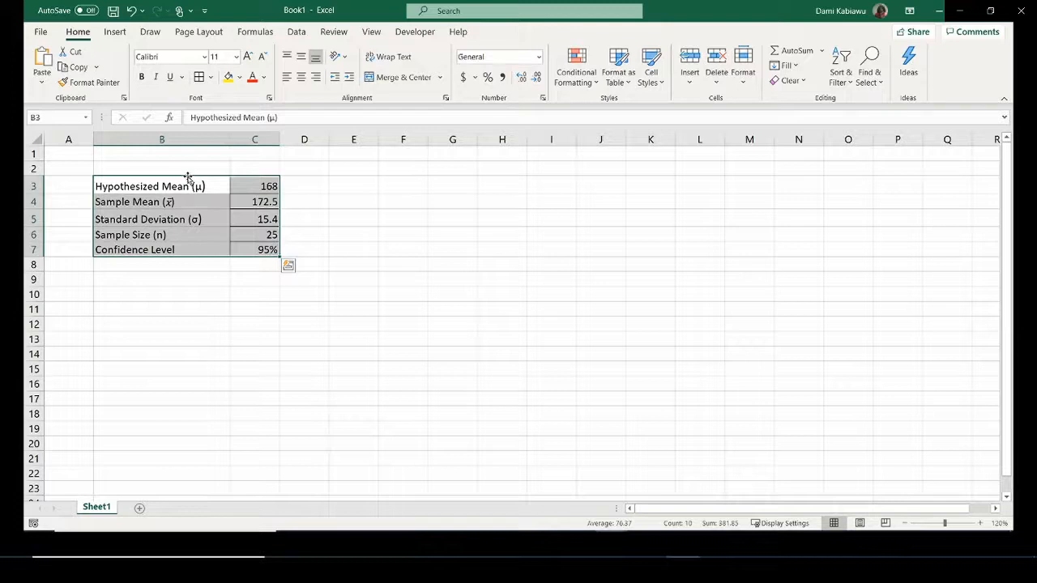
left_click_drag(192, 179, 212, 218)
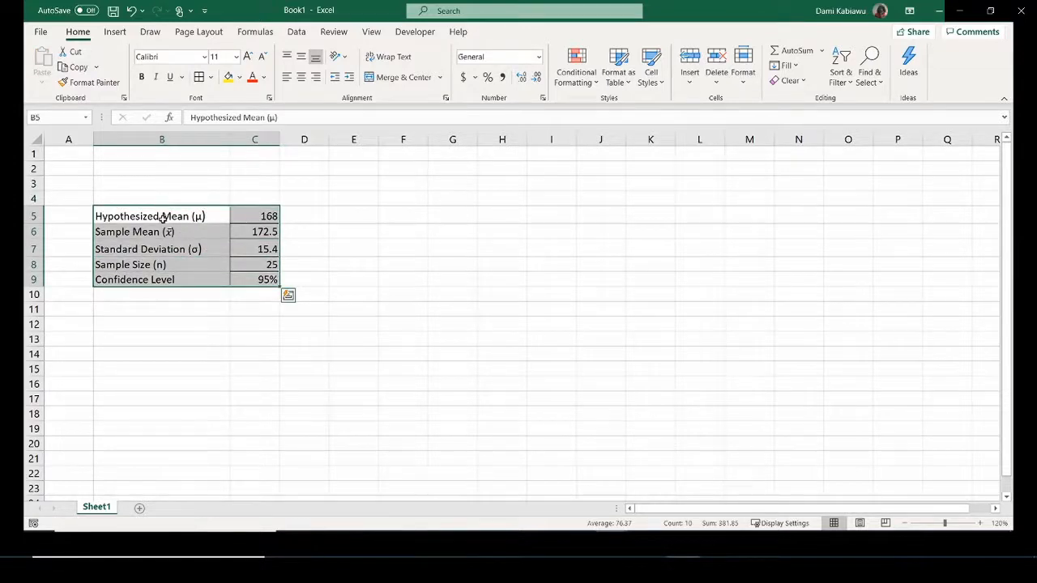
left_click(157, 307)
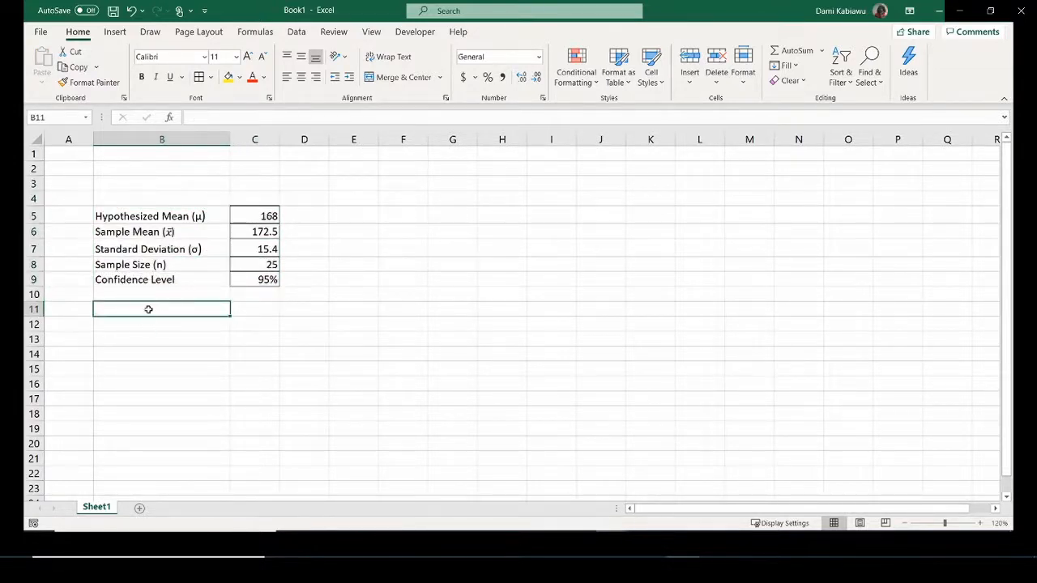
left_click_drag(148, 307, 262, 308)
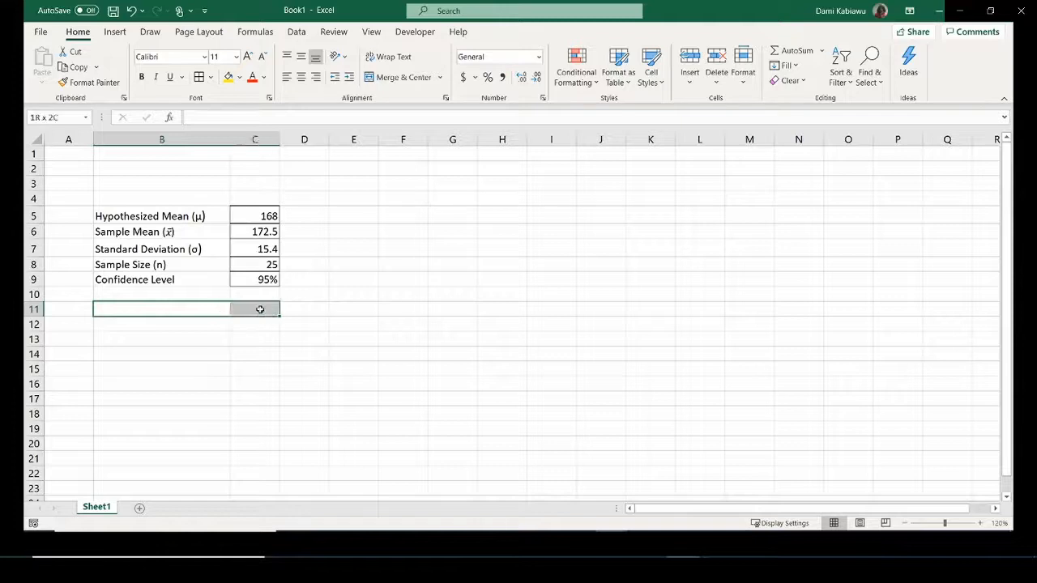
left_click(388, 78)
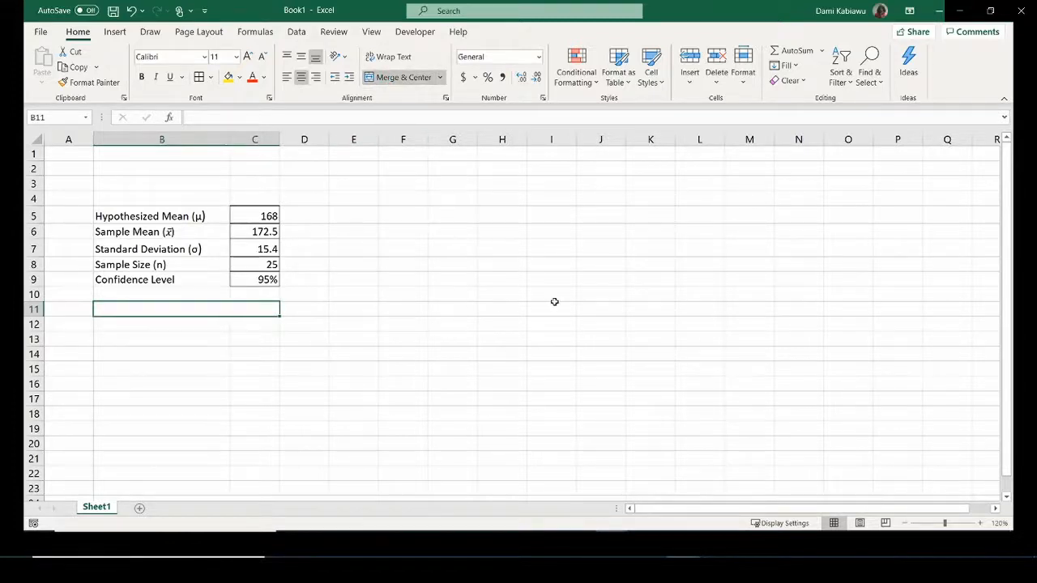
type("Inter")
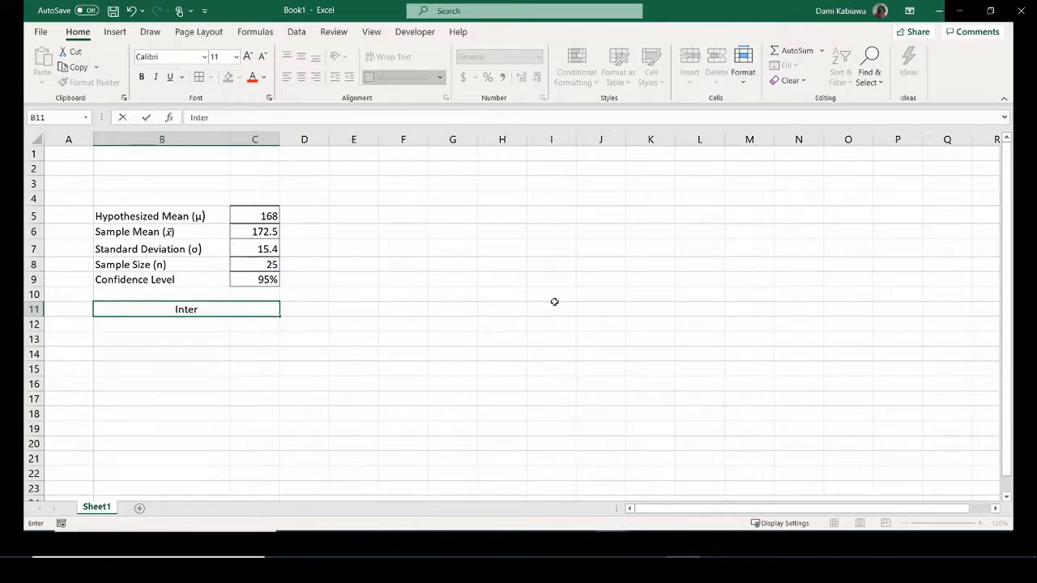
type("im Cal")
key("BackSpace")
key("BackSpace")
key("BackSpace")
key("BackSpace")
key("BackSpace")
key("BackSpace")
key("BackSpace")
type("mediate Cal")
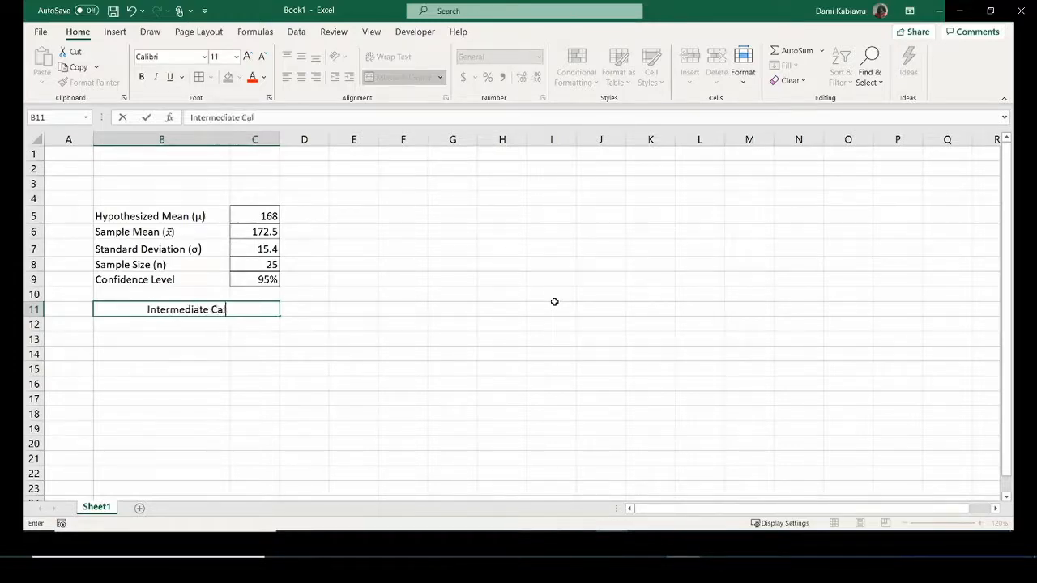
type("culations")
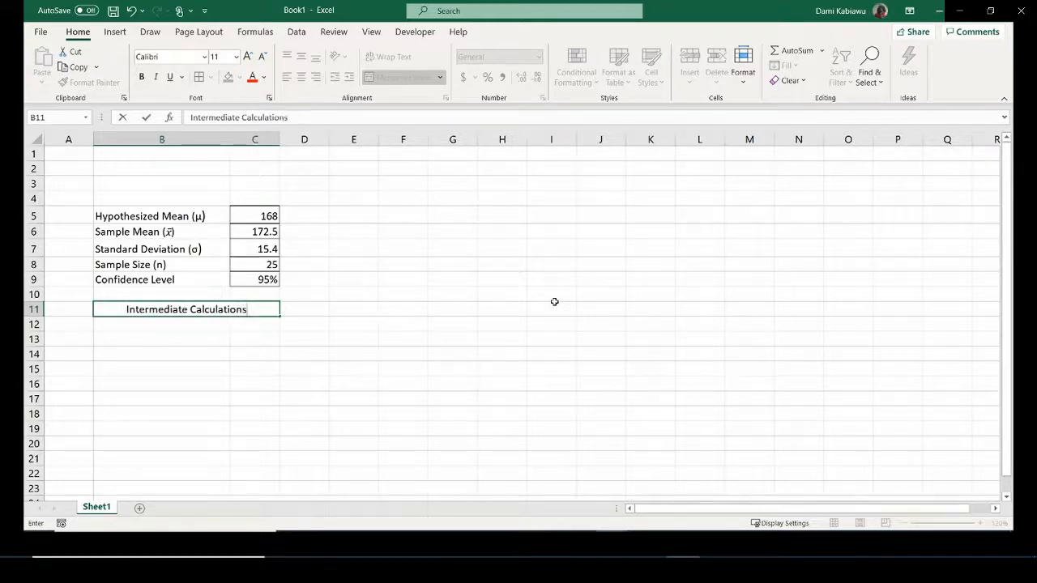
key("Return")
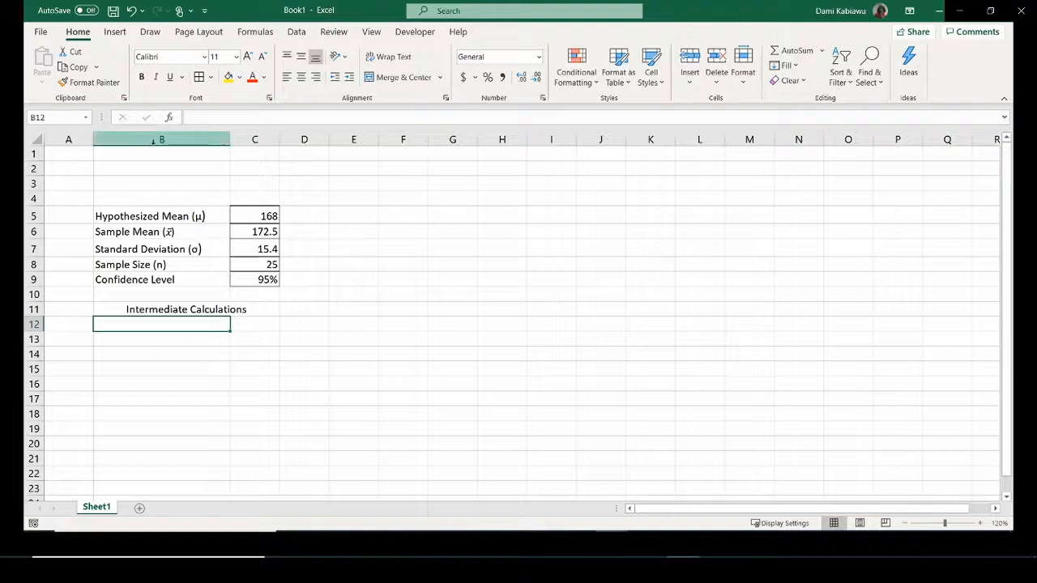
Enter 'Type of Test' in B4 and 'T-Test of Mean' in C4, autofitting column C.
left_click(140, 197)
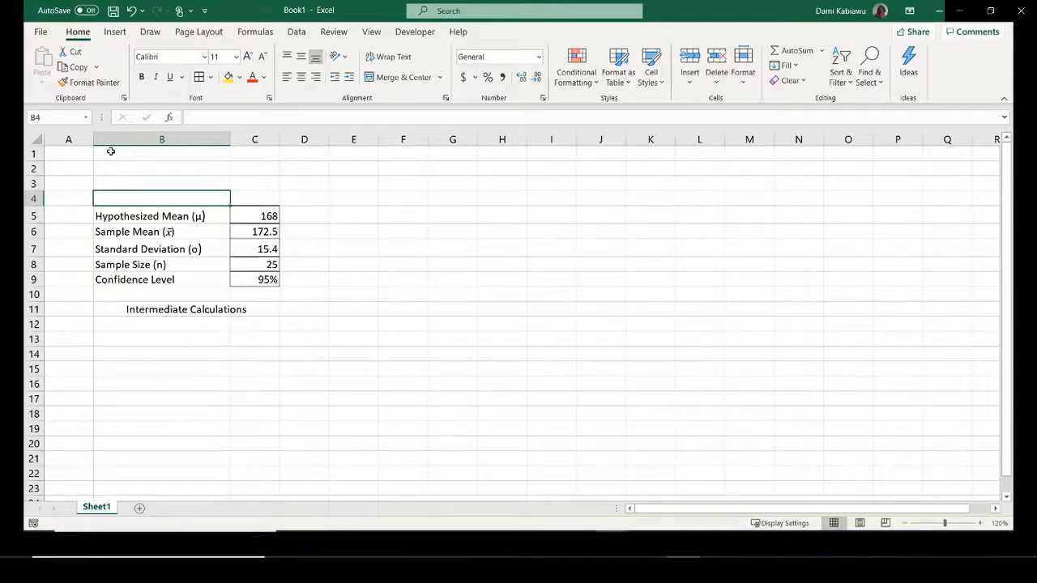
type("Type")
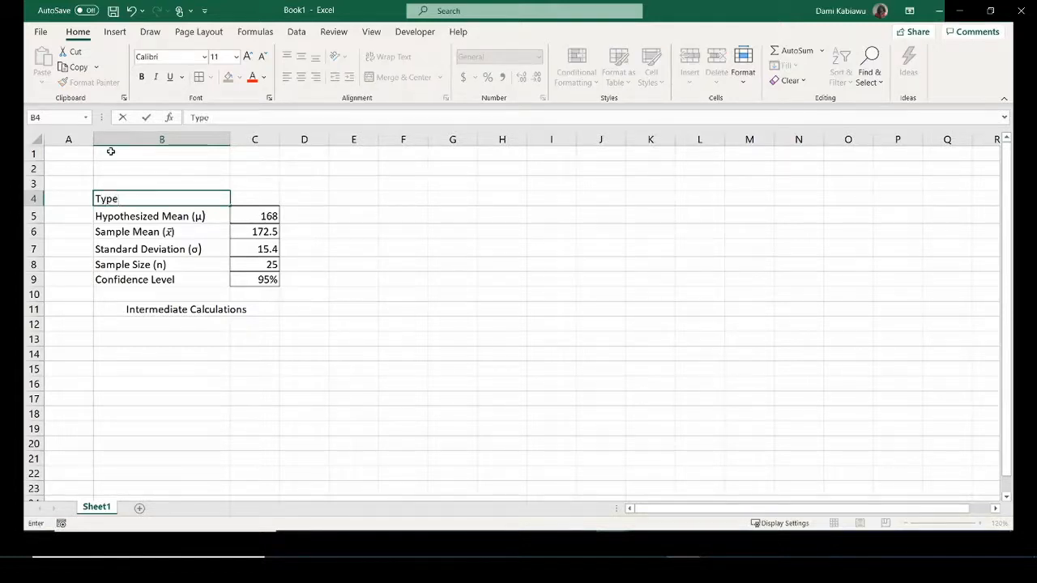
type(" of Test")
key("Tab")
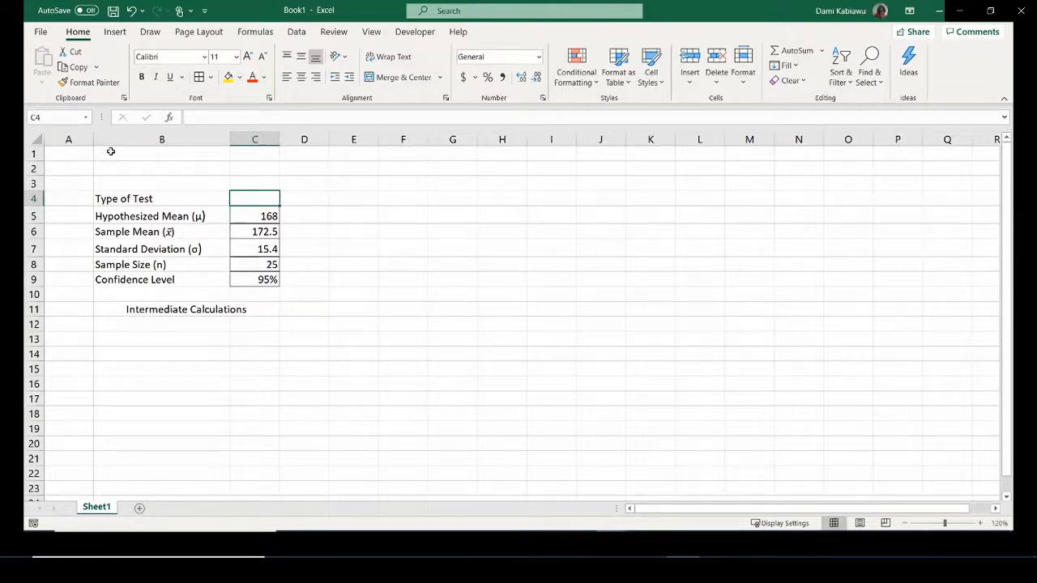
type("T")
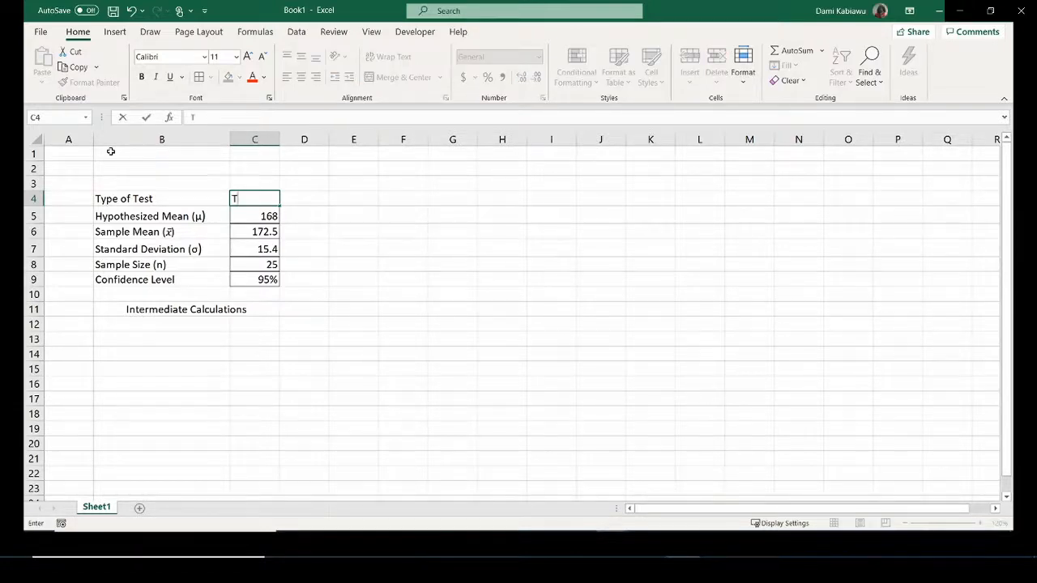
type("-Test of Mea")
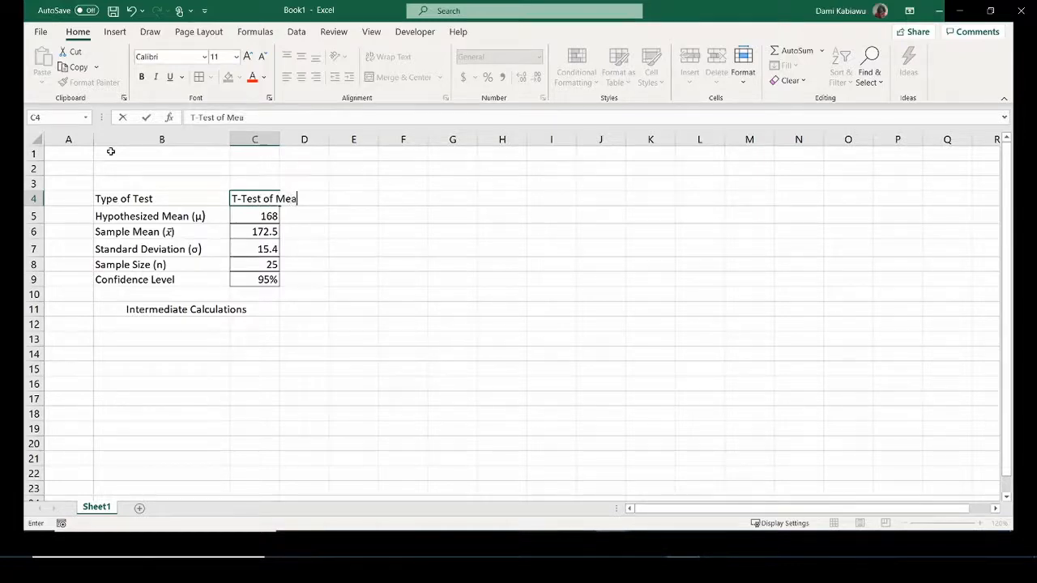
type("n")
key("Return")
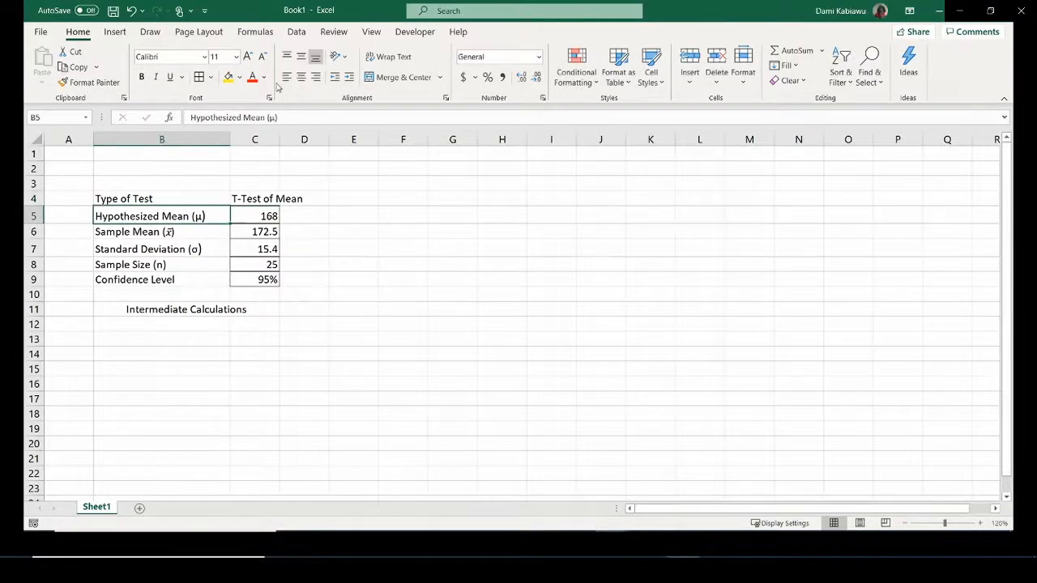
double_click(278, 139)
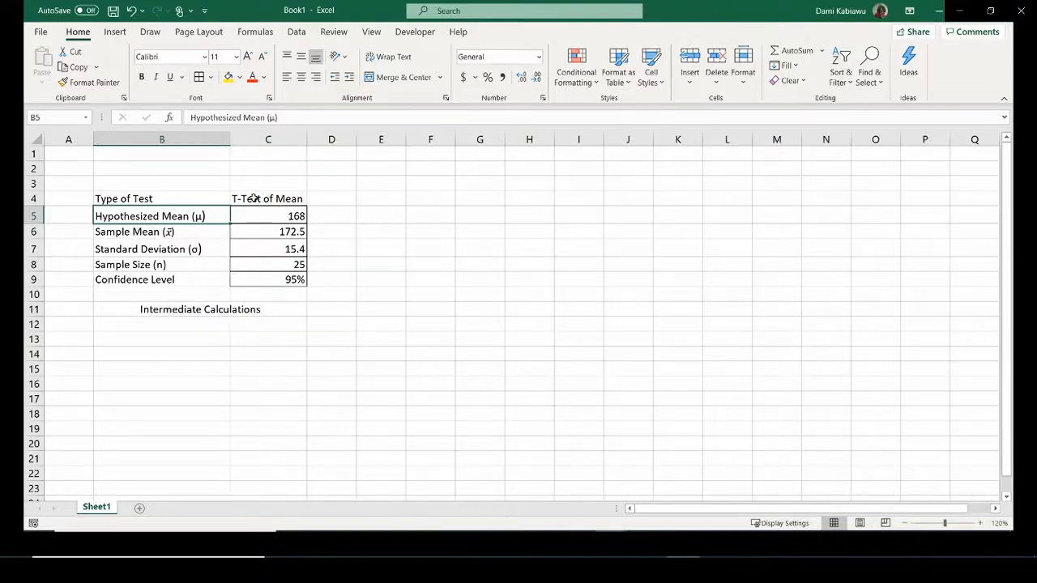
Add a colon to the 'Type of Test:' label and make it bold and right-aligned.
left_click(215, 198)
double_click(216, 198)
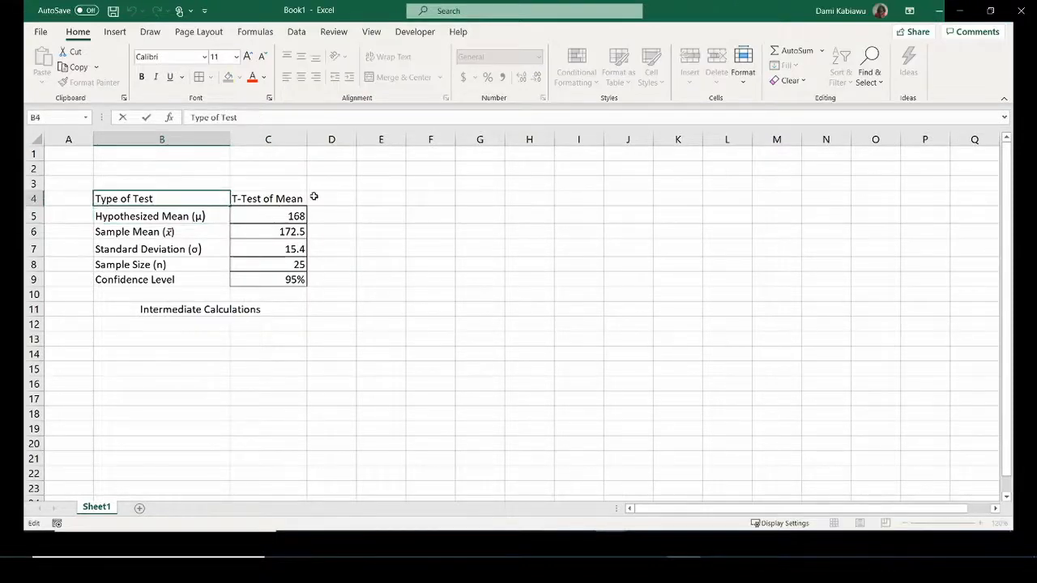
type(":")
left_click(381, 253)
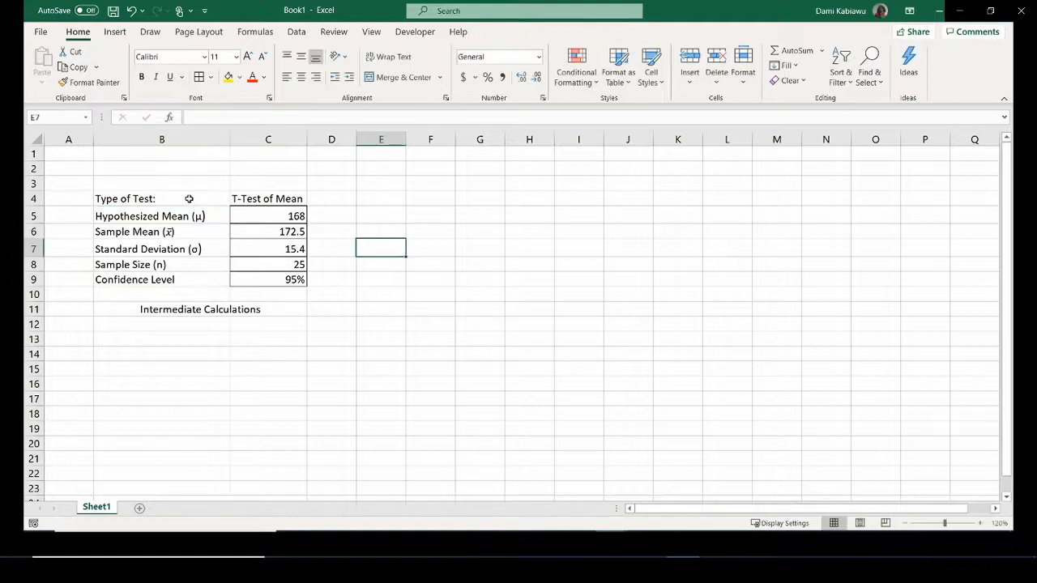
left_click(189, 199)
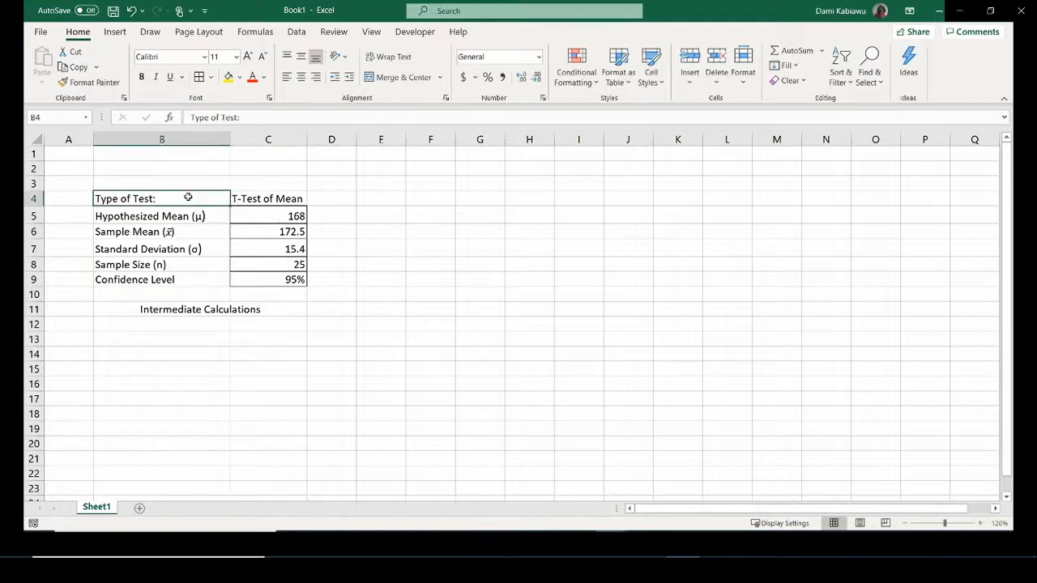
left_click(319, 77)
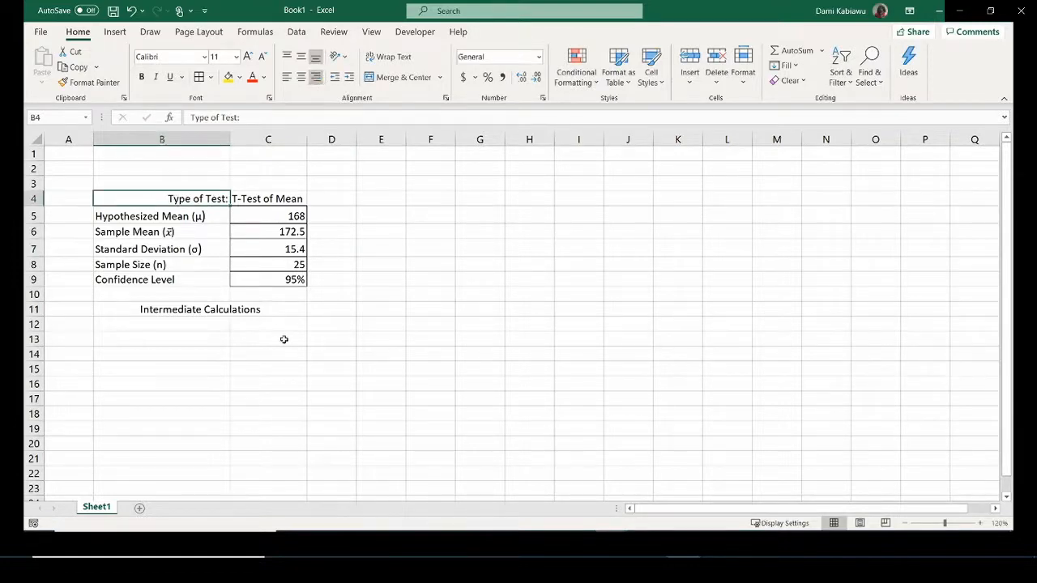
left_click(141, 76)
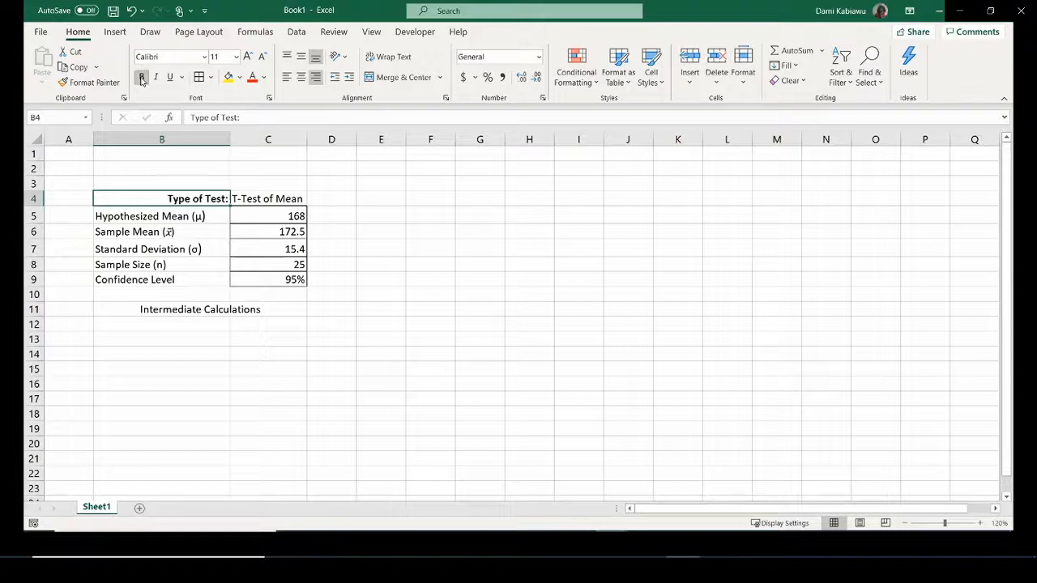
left_click(204, 382)
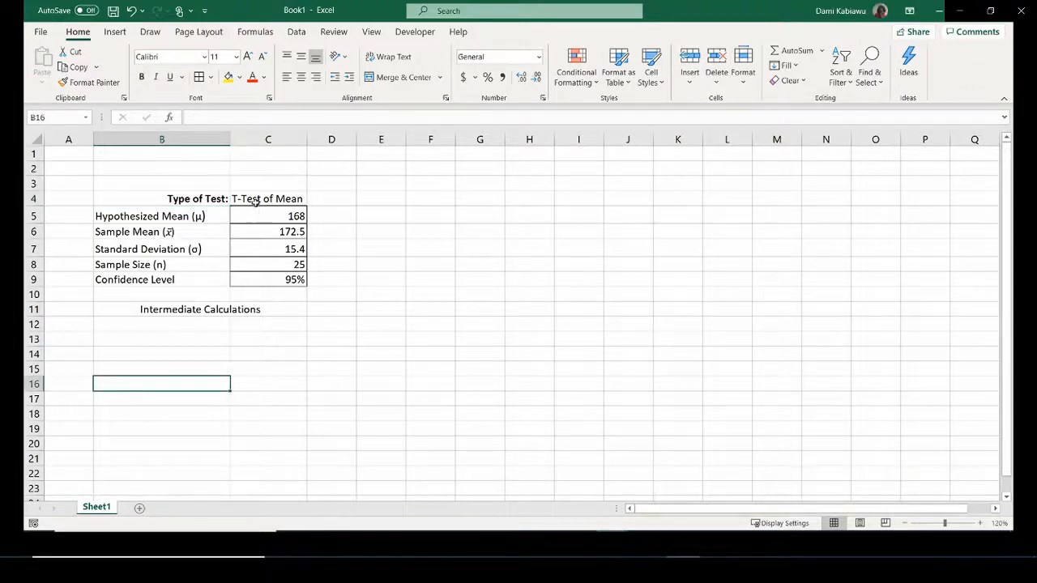
Label B12 'Degree of Freedom (df)' and enter =C8-1 in C12, giving 24.
left_click(203, 325)
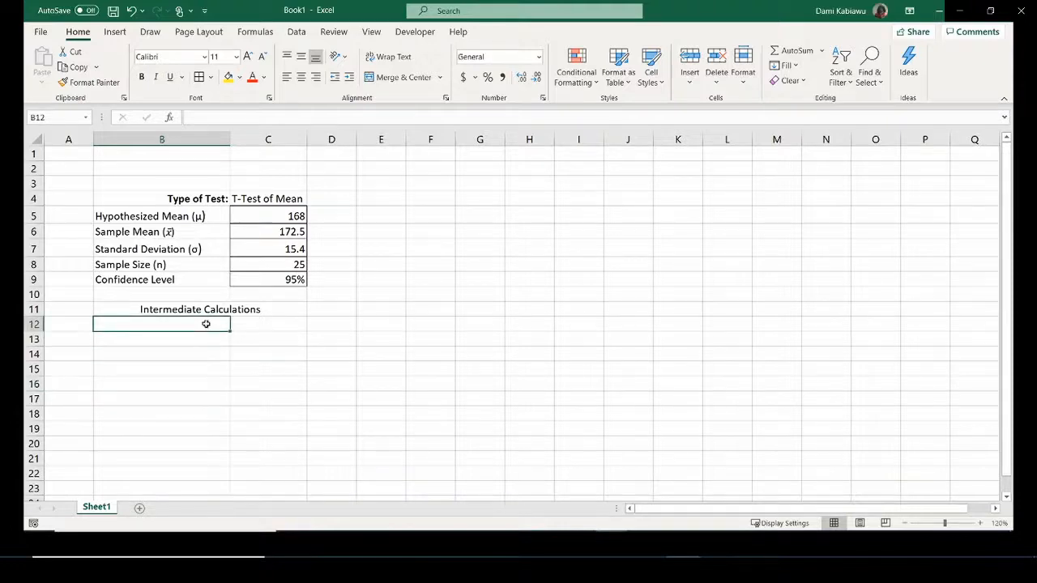
type("Degre")
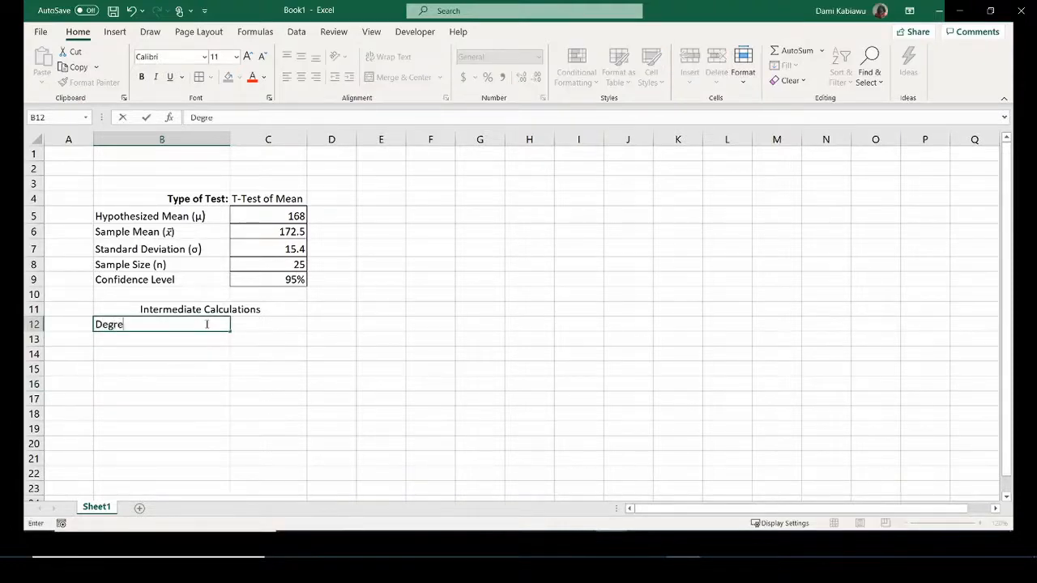
type("e of Freedom ")
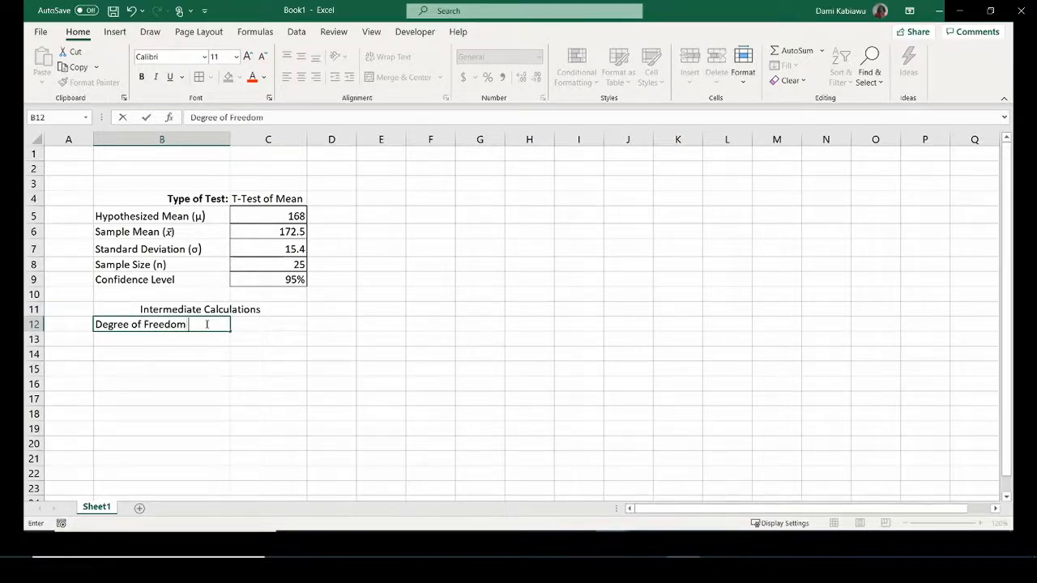
type("(df)")
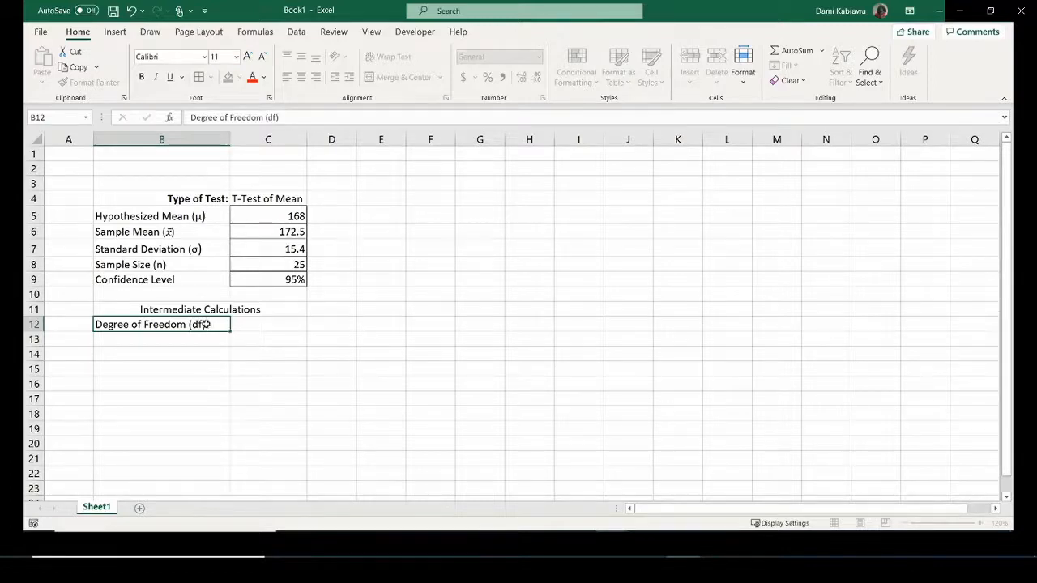
key("Tab")
type("=")
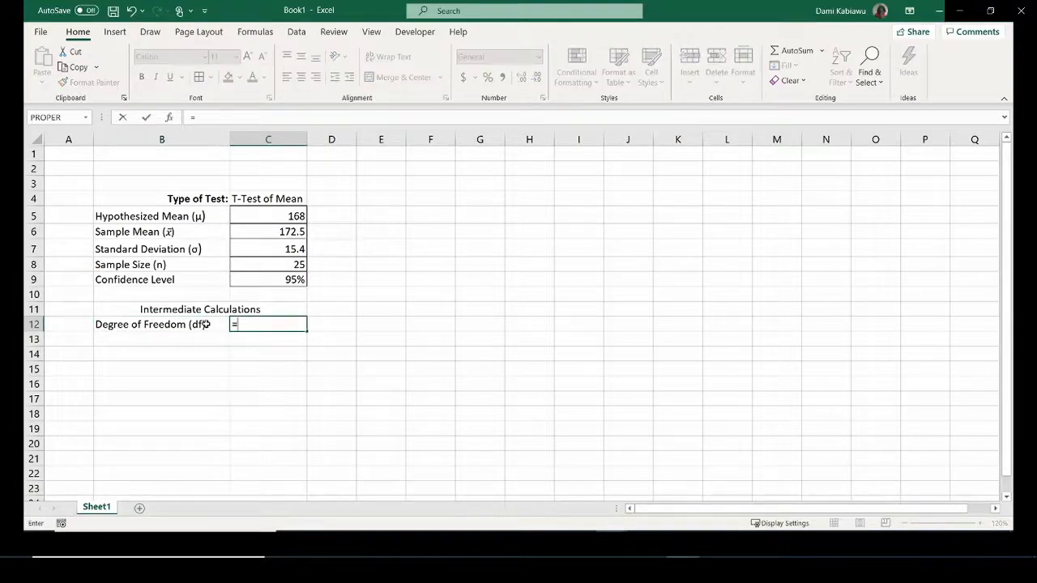
left_click(263, 257)
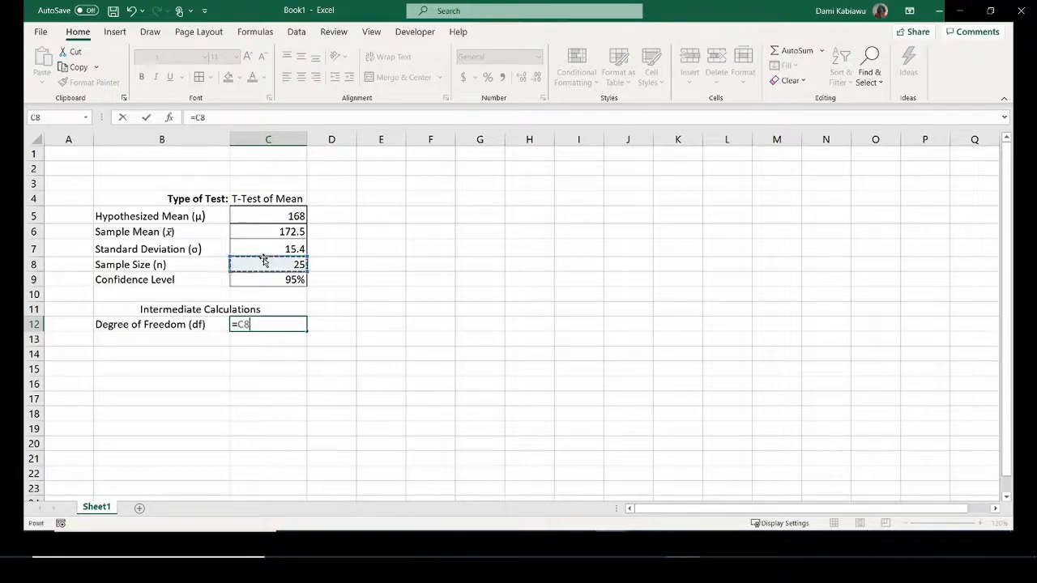
type("-1")
key("Return")
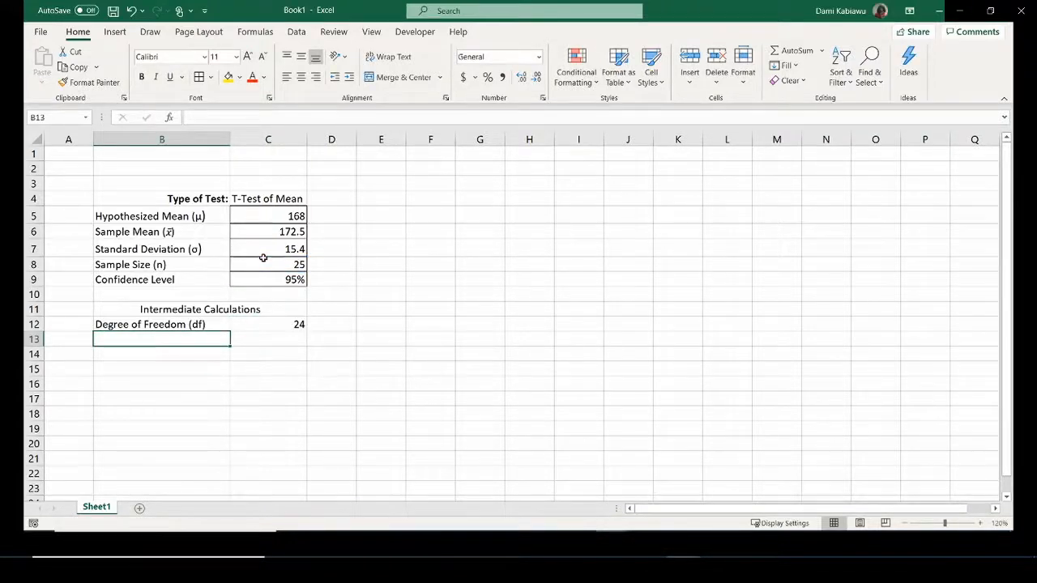
Label B13 'Standard Error' and enter =C7/SQRT(C8) in C13, giving 3.08.
type("Stan")
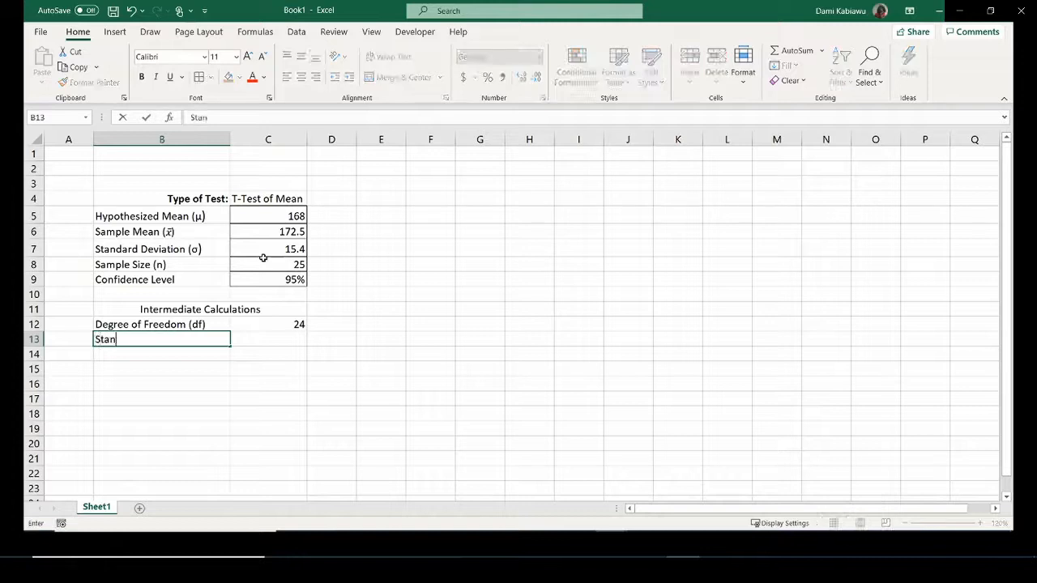
type("dard Eroor")
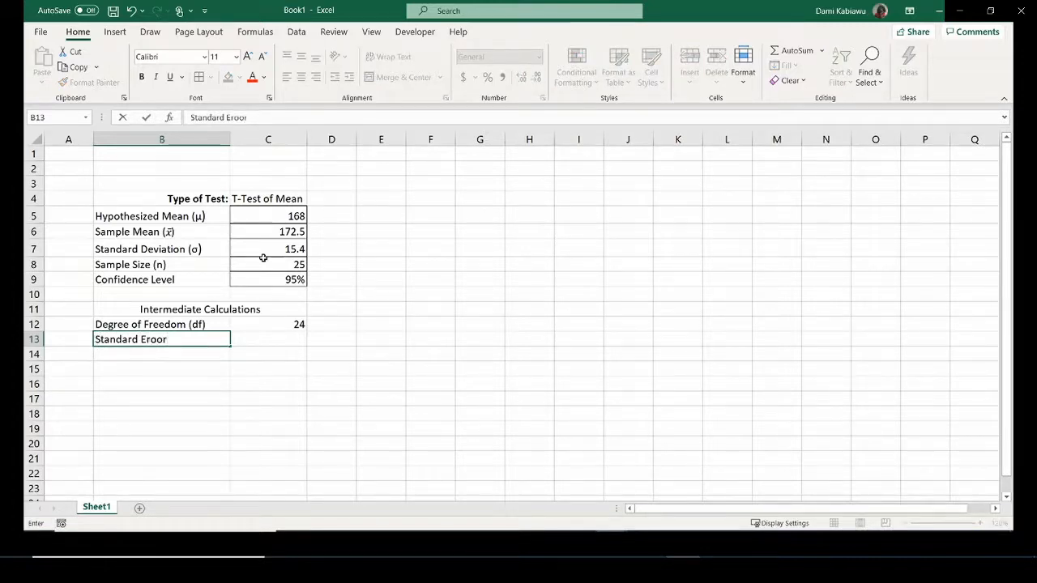
key("BackSpace")
key("BackSpace")
key("BackSpace")
type("ror")
left_click(282, 339)
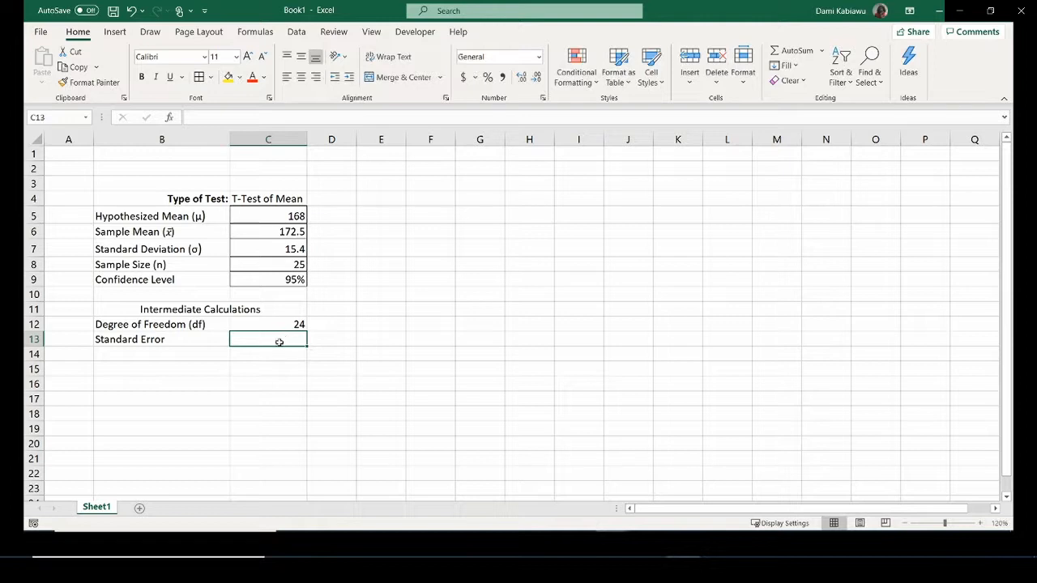
type("=")
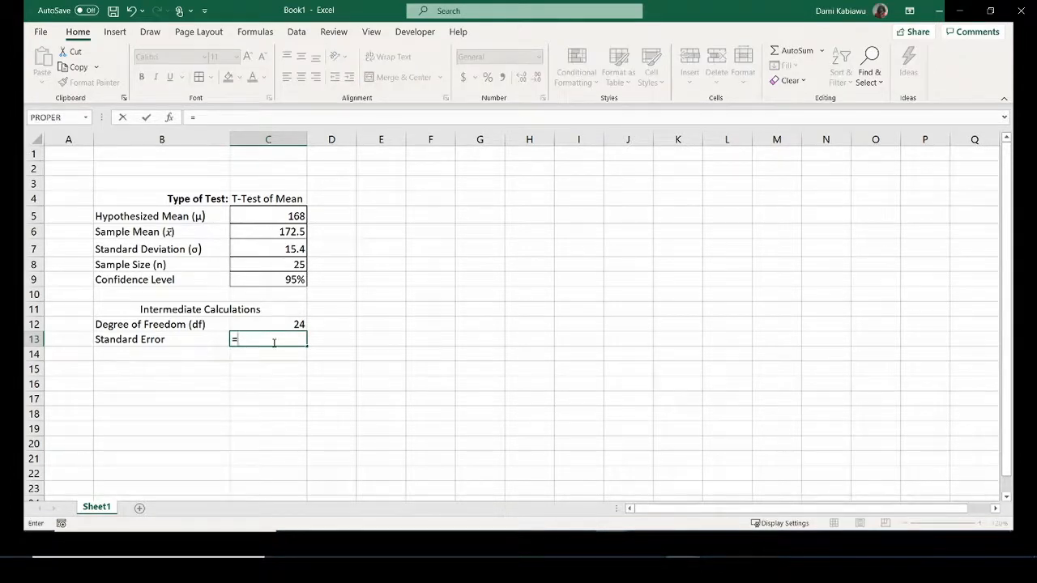
left_click(253, 252)
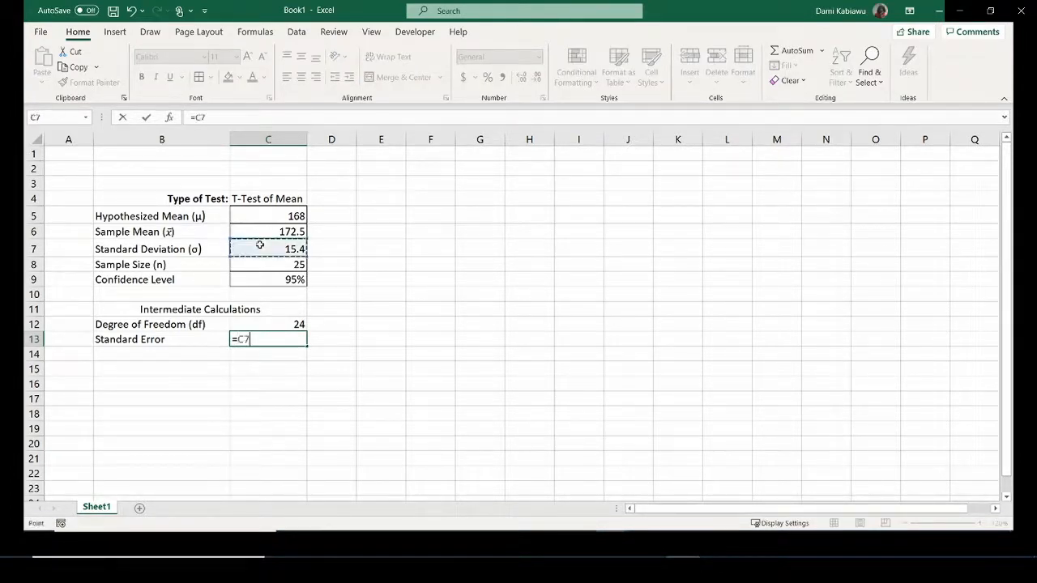
type("/s")
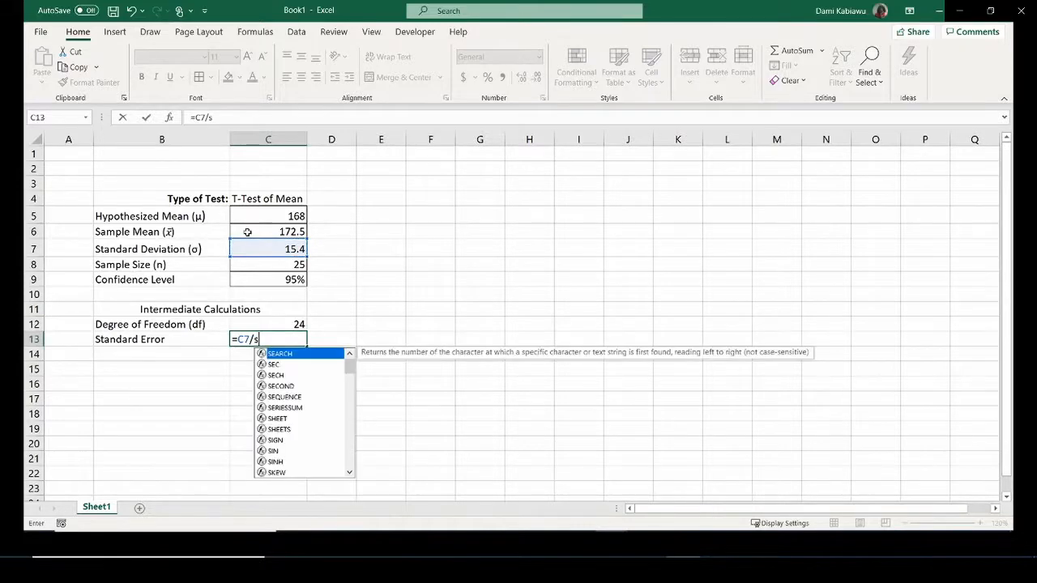
type("qrt(")
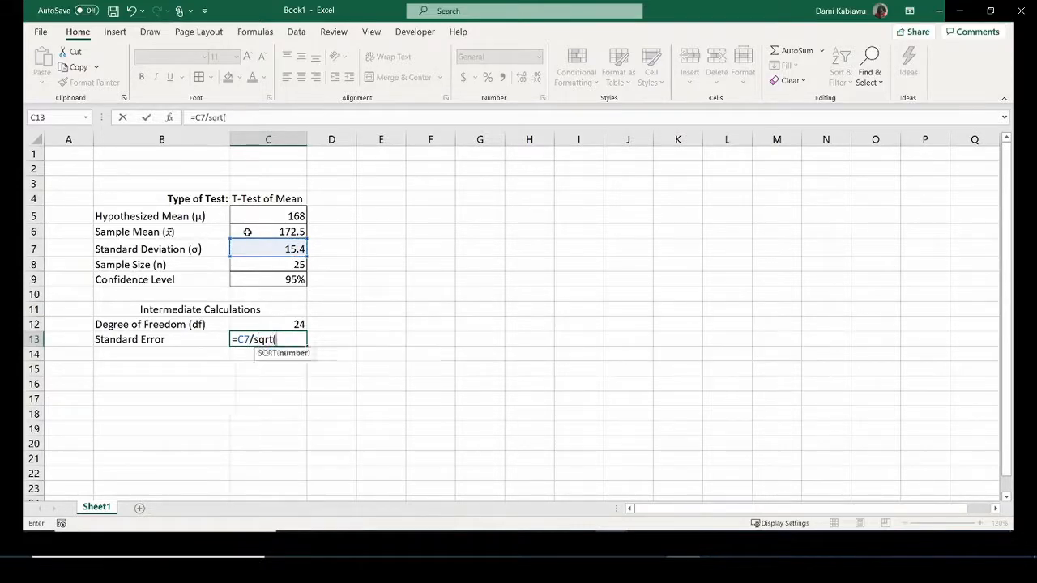
left_click(268, 262)
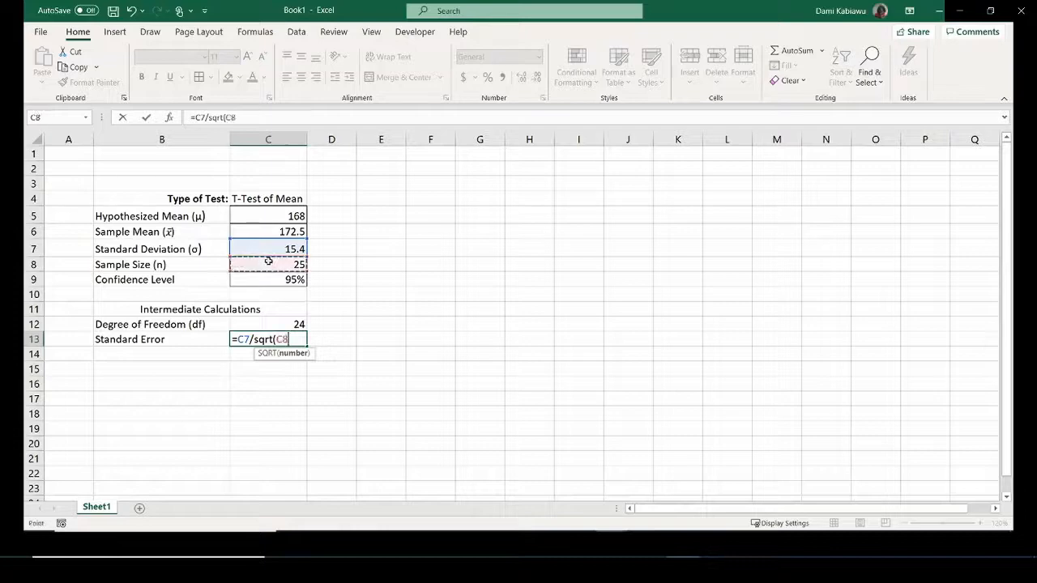
type(")")
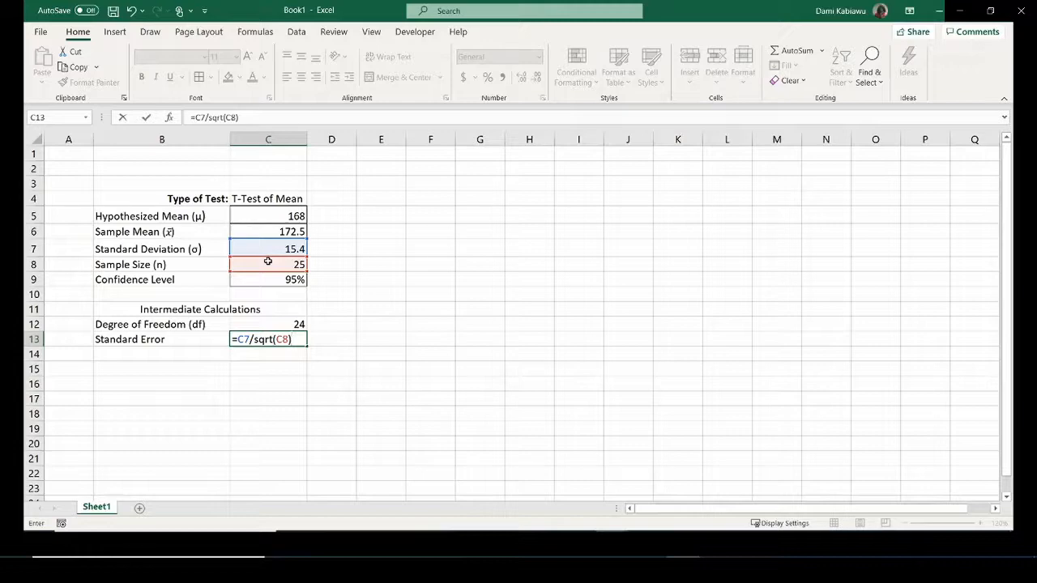
key("Return")
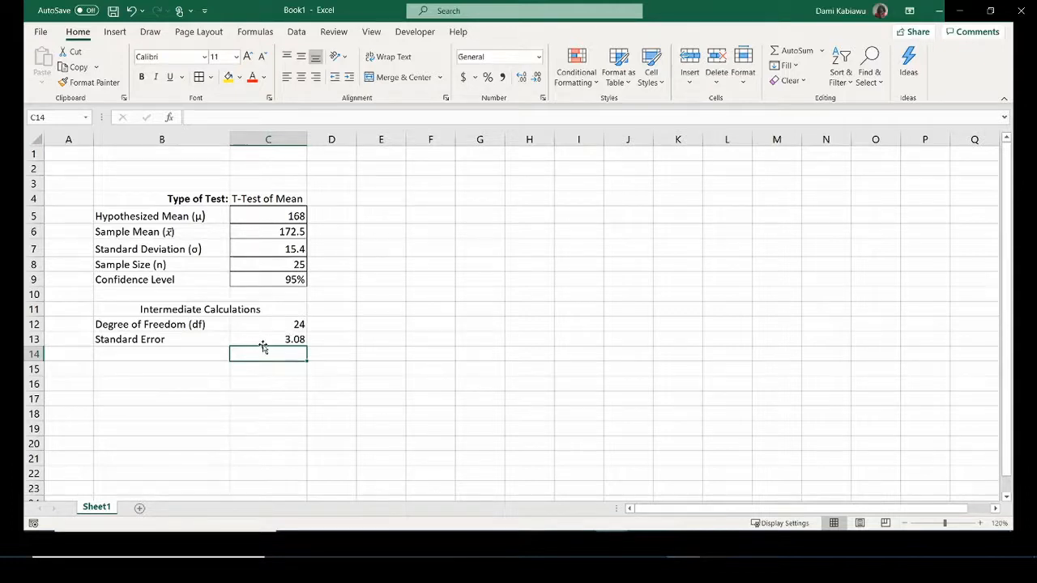
Add two decimal places to the standard error in C13.
left_click(178, 352)
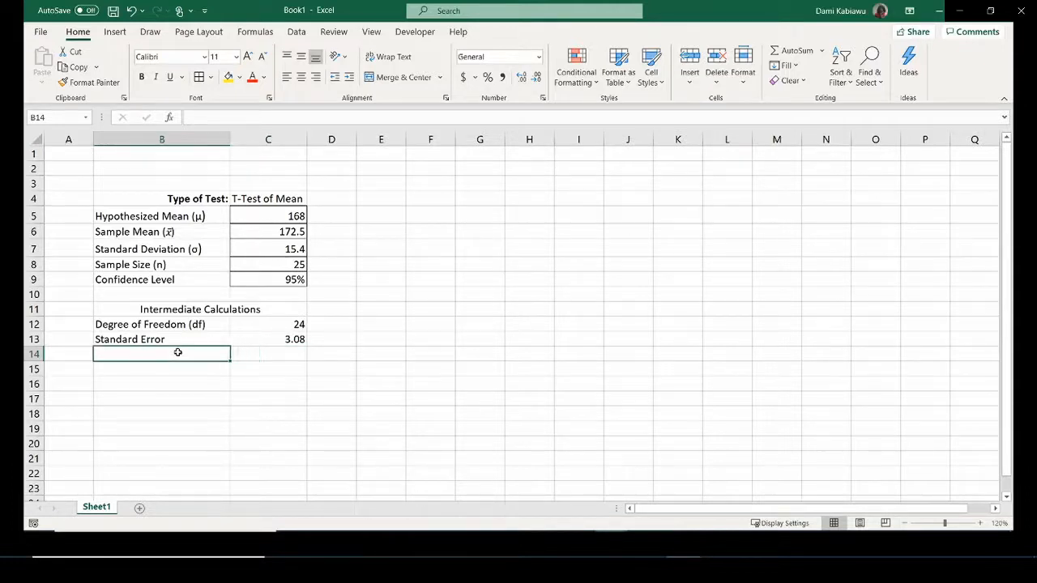
left_click(293, 338)
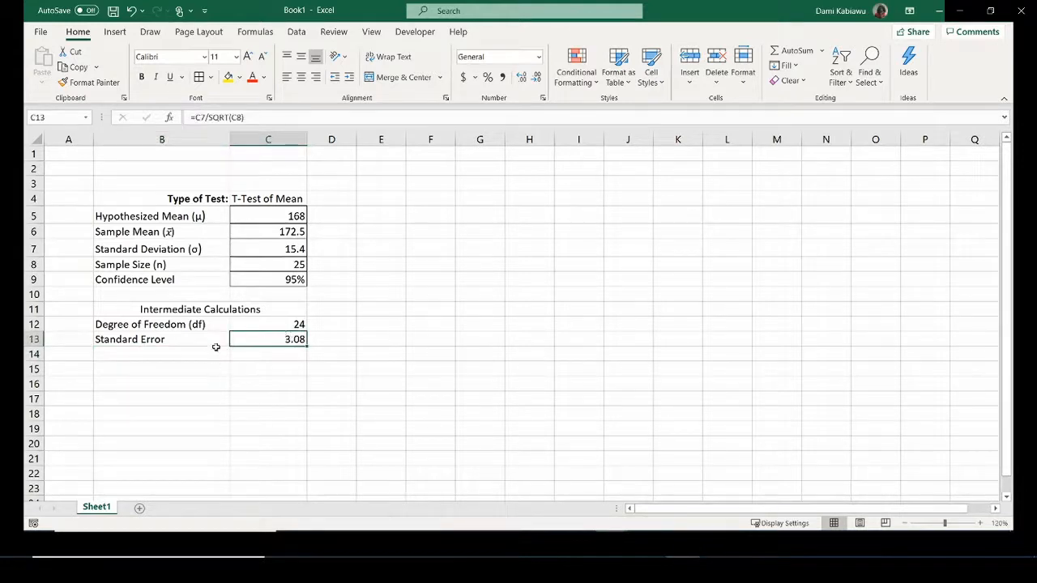
left_click(522, 79)
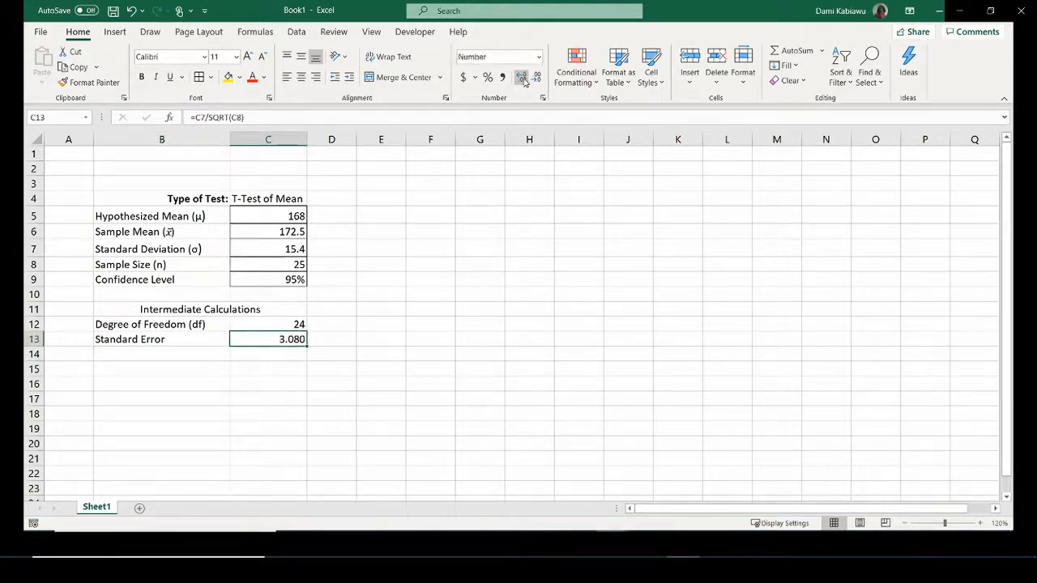
left_click(523, 79)
Format the inputs in C5:C7 to two decimals: 168.00, 172.50, 15.40.
left_click_drag(285, 216, 288, 245)
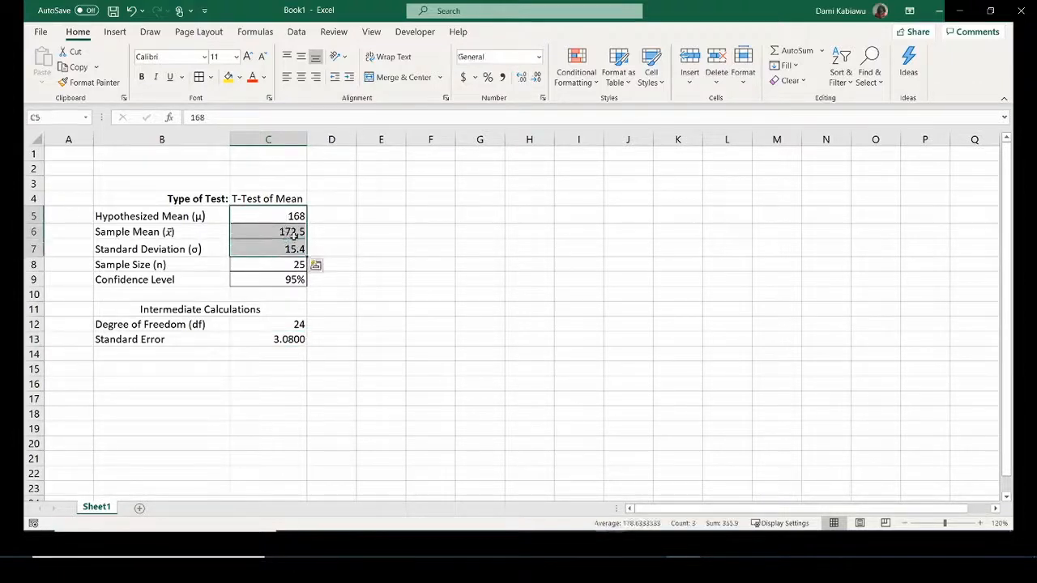
left_click(521, 78)
left_click(521, 77)
left_click(522, 77)
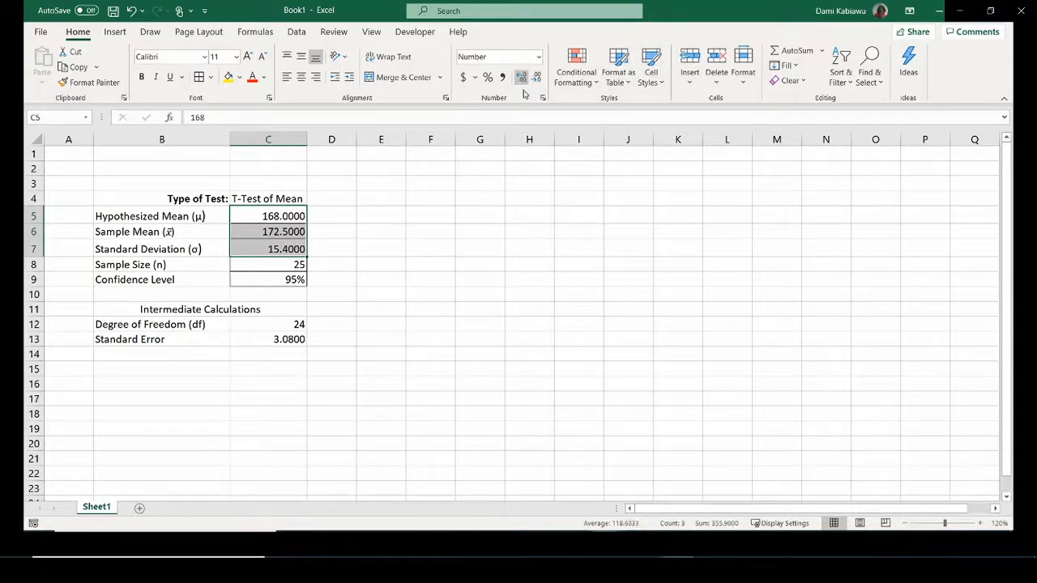
left_click(354, 379)
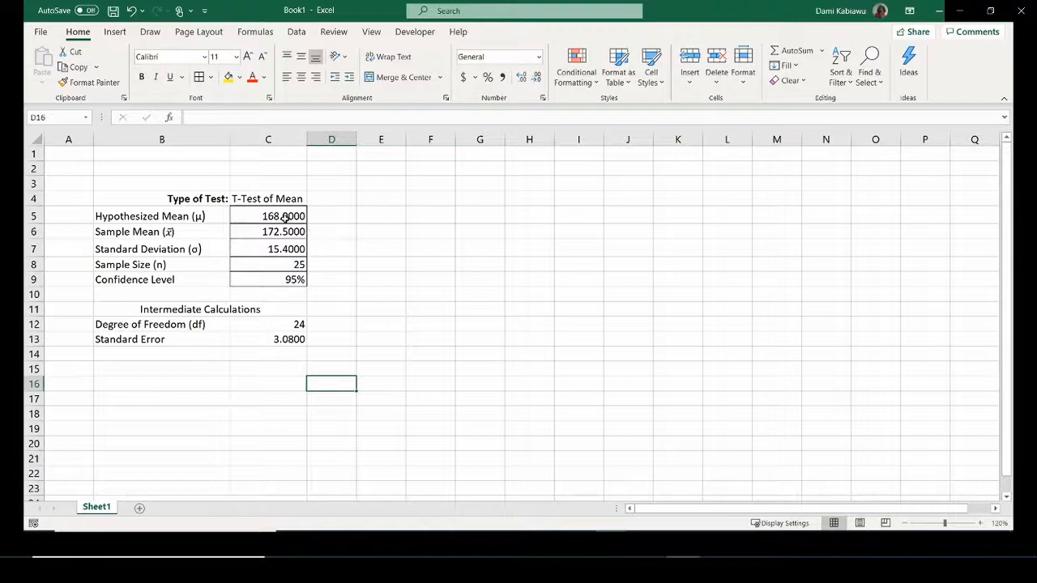
left_click_drag(285, 219, 288, 249)
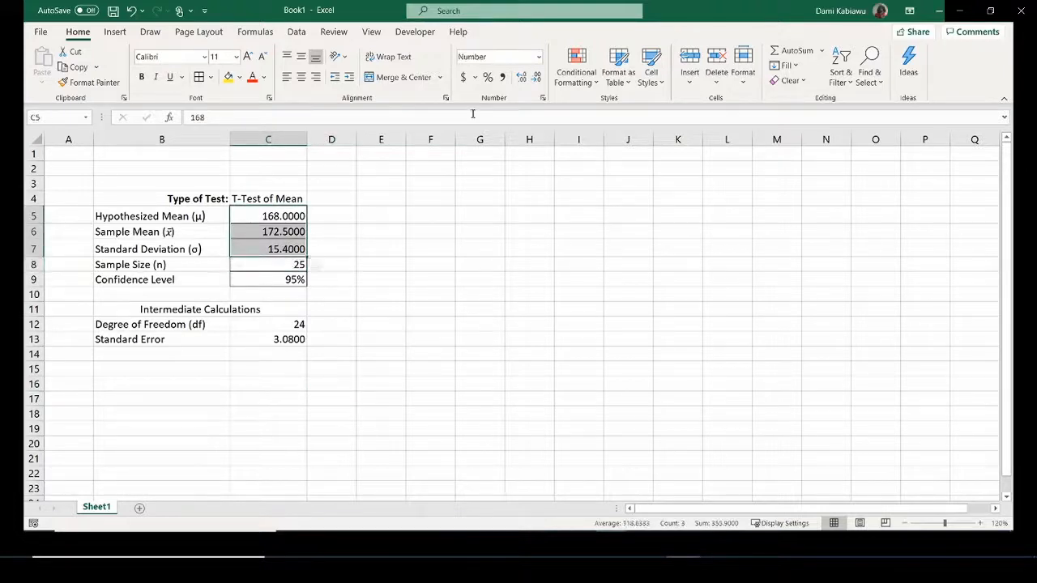
left_click(535, 77)
left_click(536, 77)
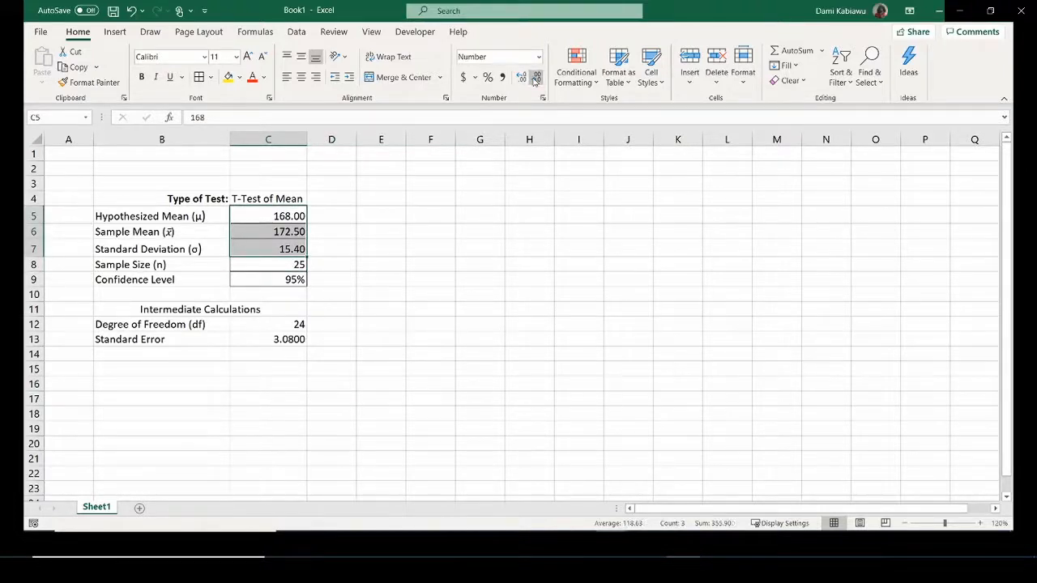
Trim the standard error back to 3.08 and start an 'alpha (' label in B14.
left_click(264, 339)
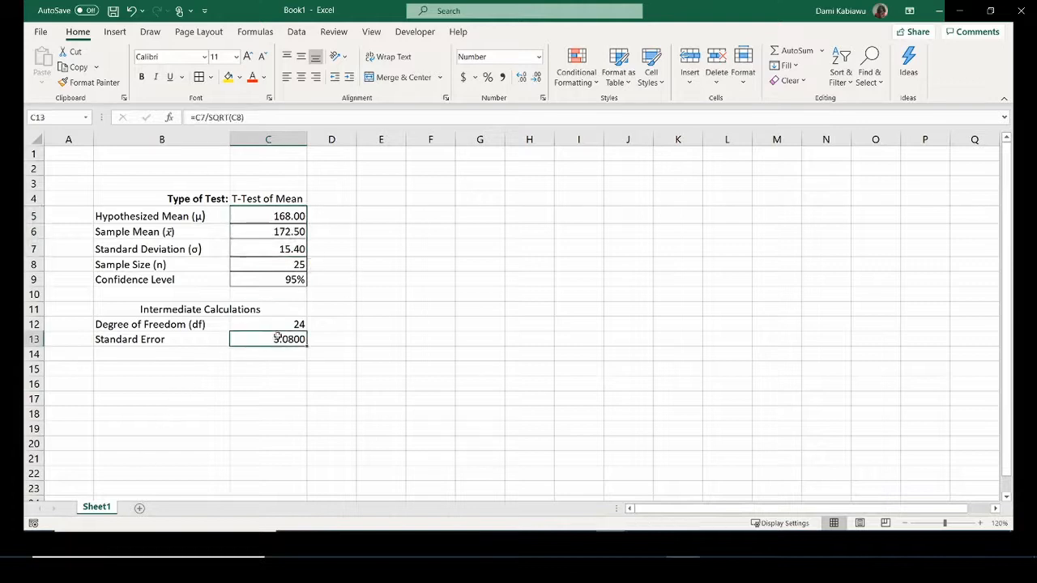
left_click(535, 77)
left_click(535, 77)
left_click(146, 351)
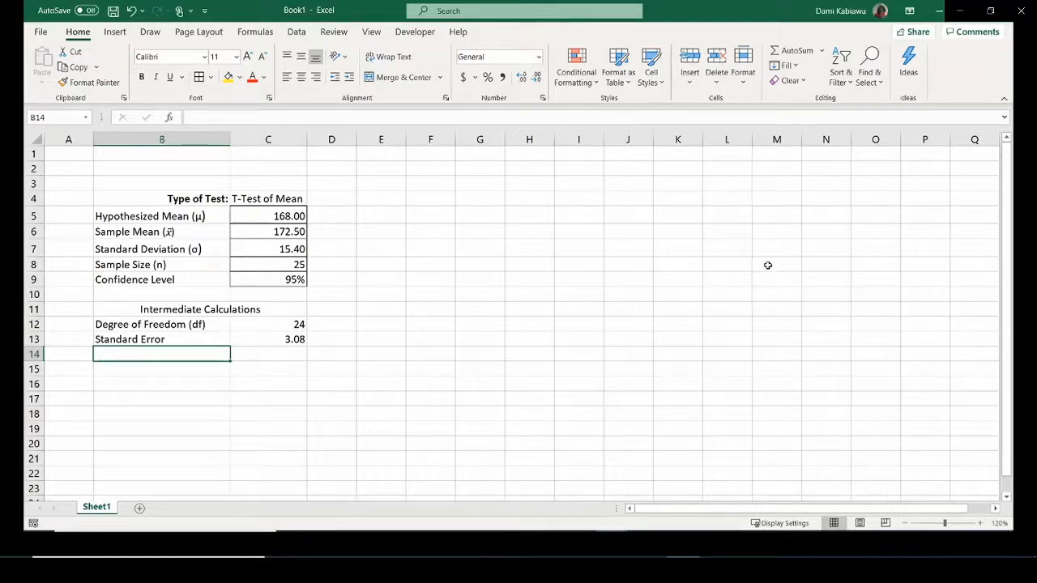
type("alpha")
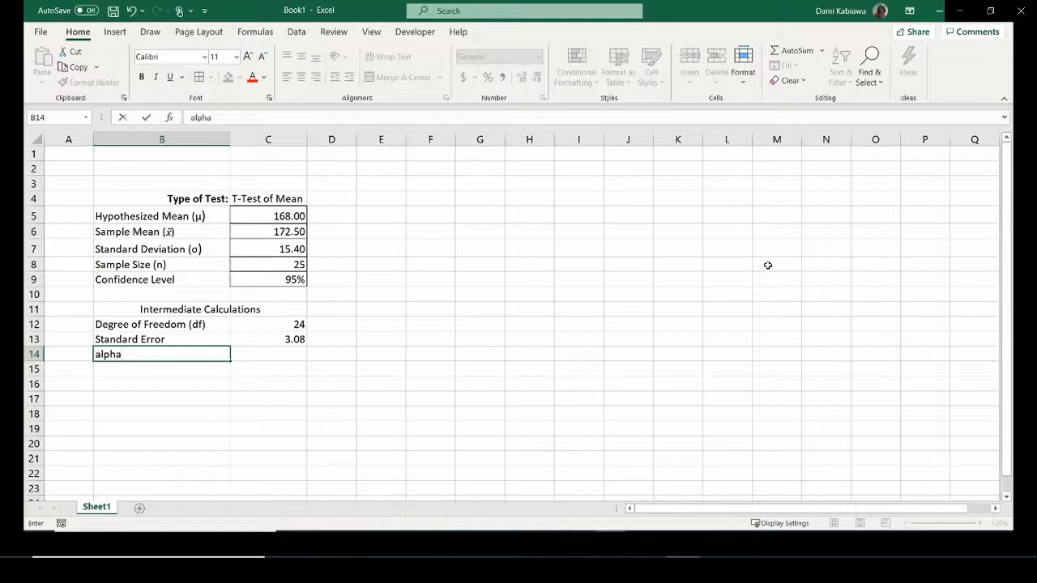
type(" (")
Enter 'Alpha (α)' in B14, inserting α from the Symbol dialog and capitalising the A.
left_click(115, 33)
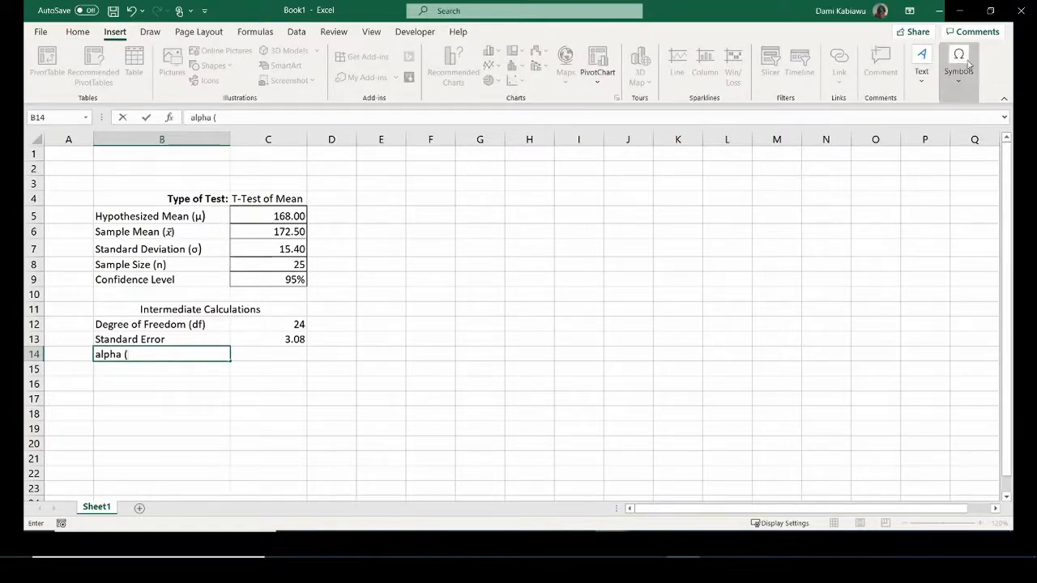
left_click(964, 63)
left_click(990, 123)
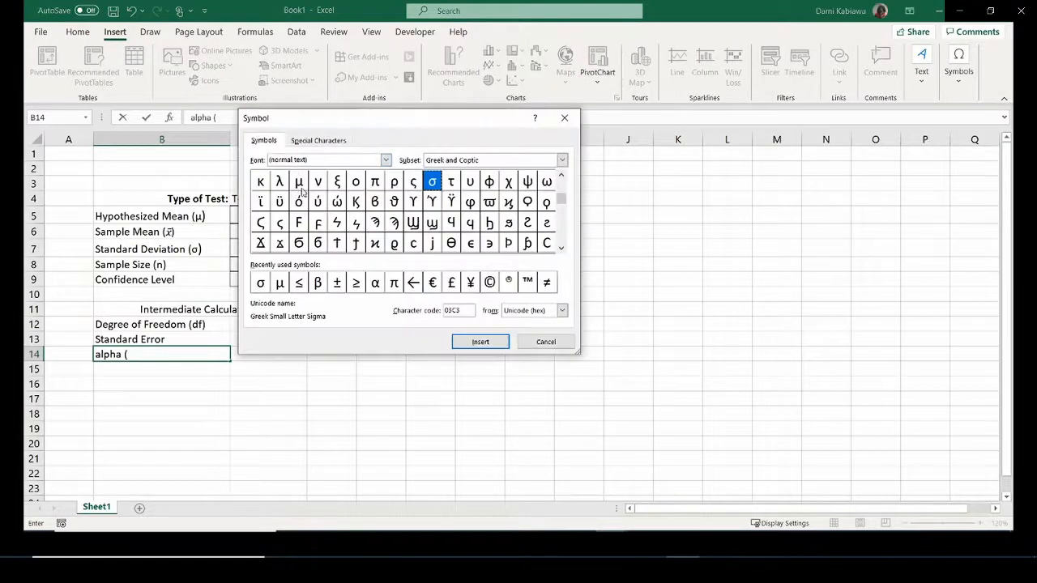
double_click(375, 283)
left_click(542, 342)
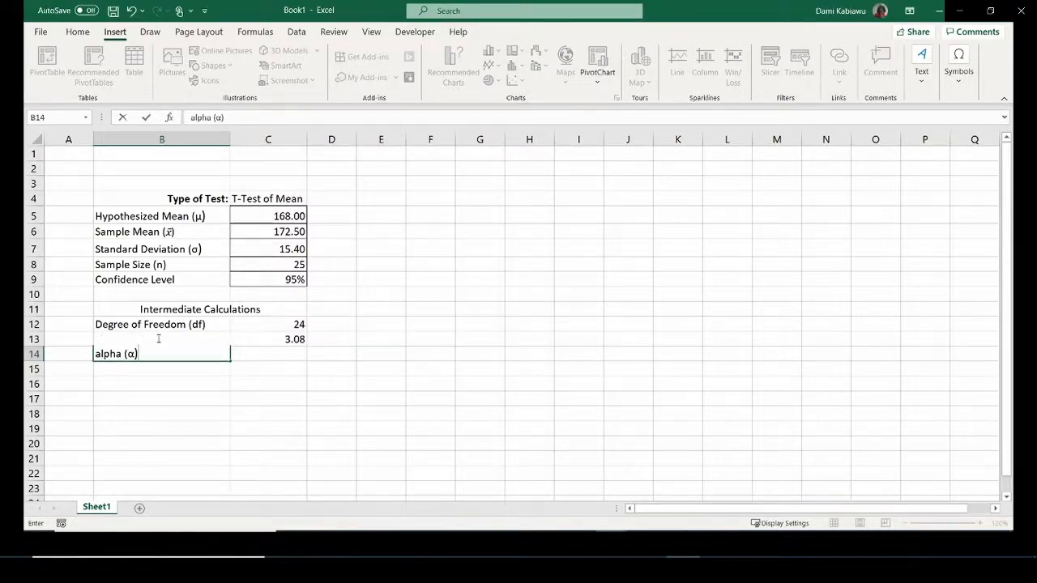
type(")")
key("Return")
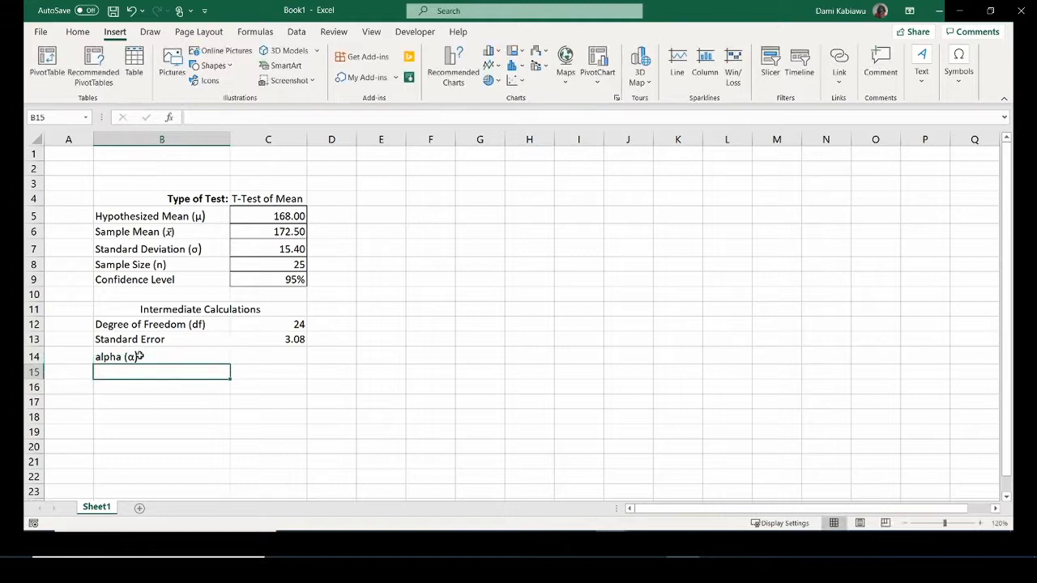
double_click(98, 357)
left_click_drag(99, 357, 51, 352)
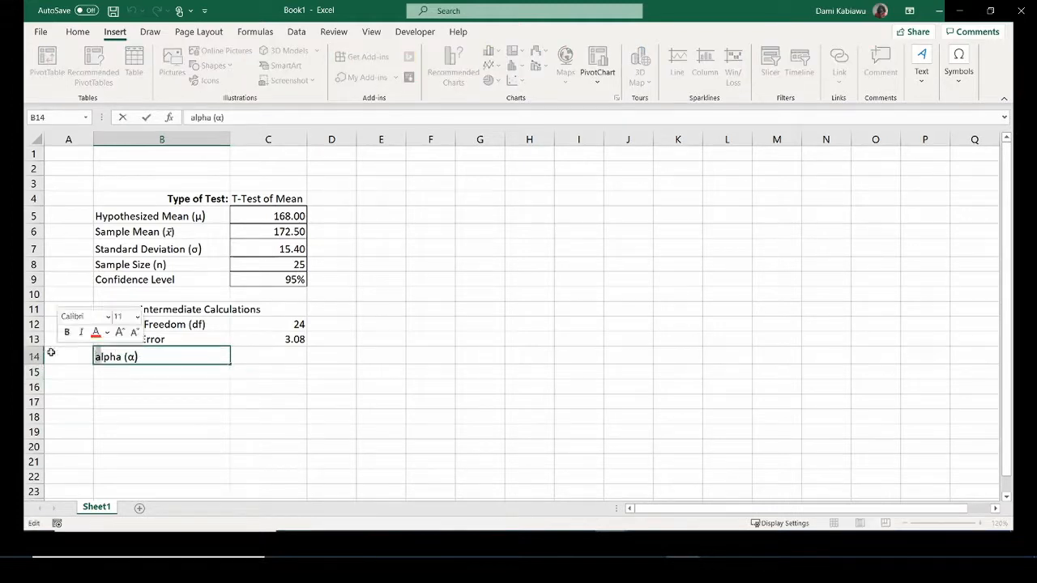
type("A")
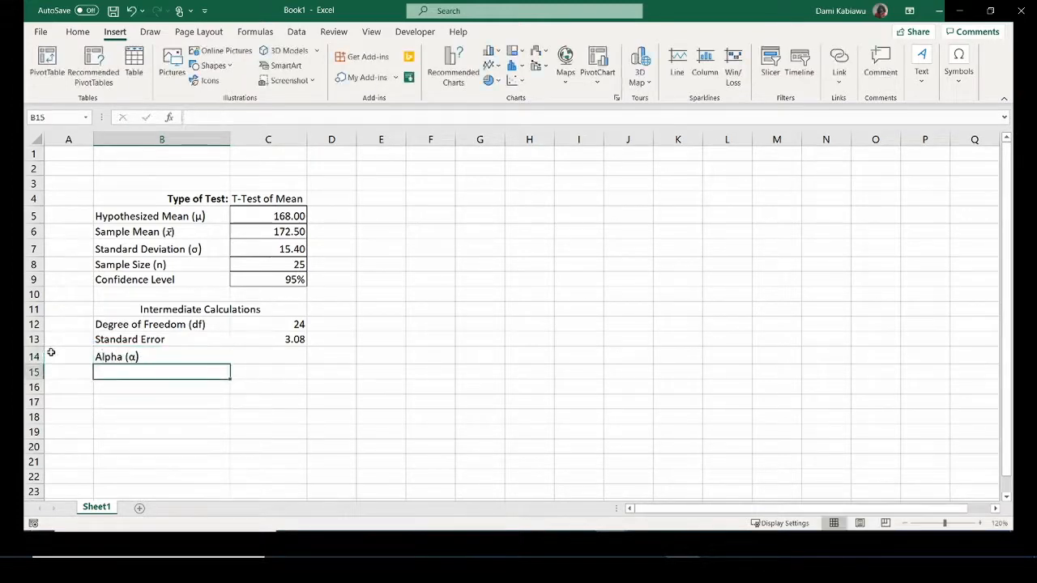
key("Return")
Clear the AutoComplete text left in B15.
type("Alpha")
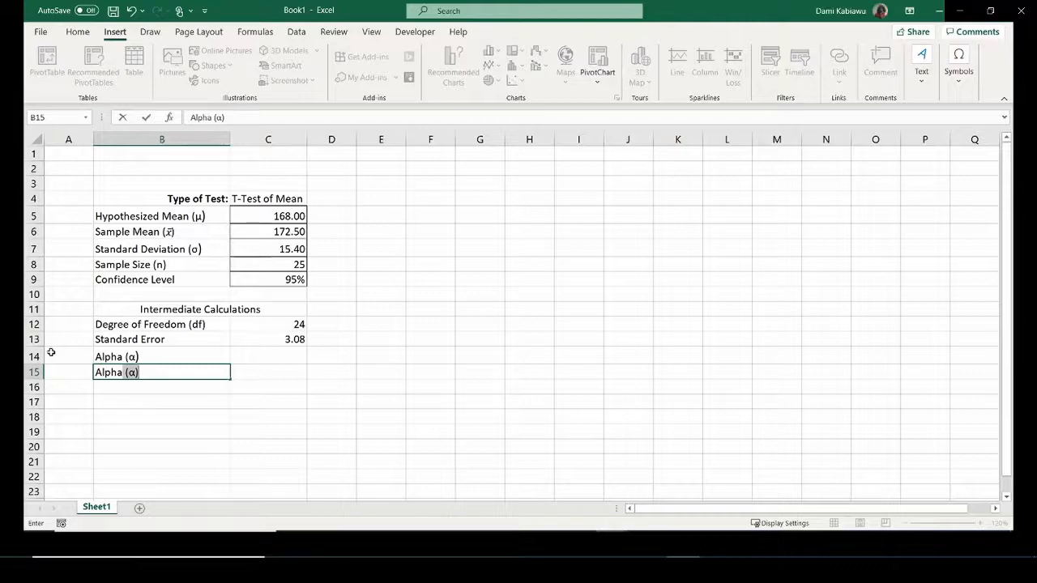
key("BackSpace")
key("BackSpace")
type("/2")
key("BackSpace")
key("BackSpace")
key("F2")
key("BackSpace")
key("BackSpace")
key("BackSpace")
key("BackSpace")
key("BackSpace")
key("BackSpace")
key("BackSpace")
key("BackSpace")
key("BackSpace")
Type 'Half of Alpha (α/2)' in B15, inserting α from the Symbol dialog.
type("H")
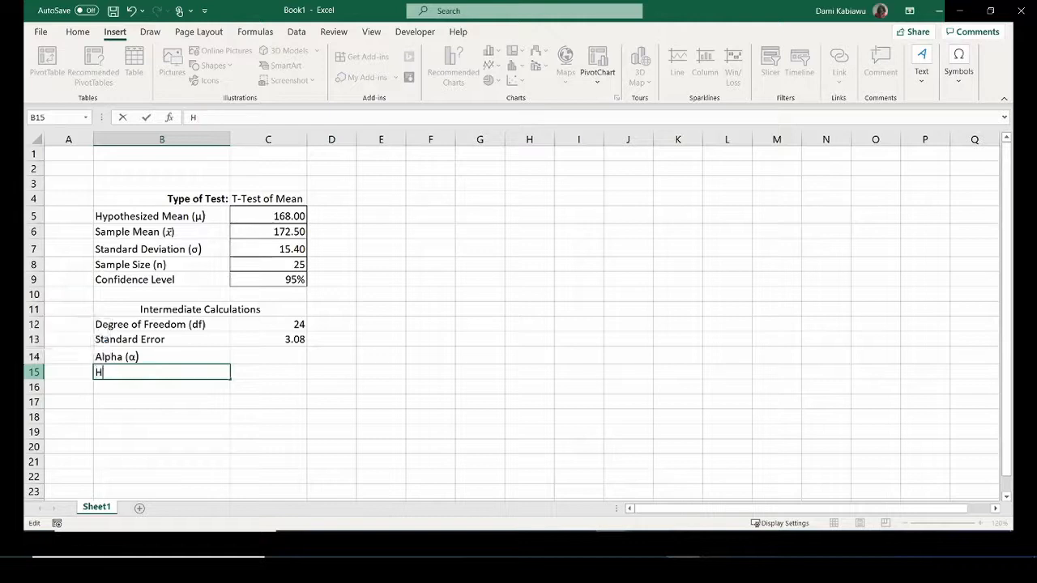
type("alf of Alpha")
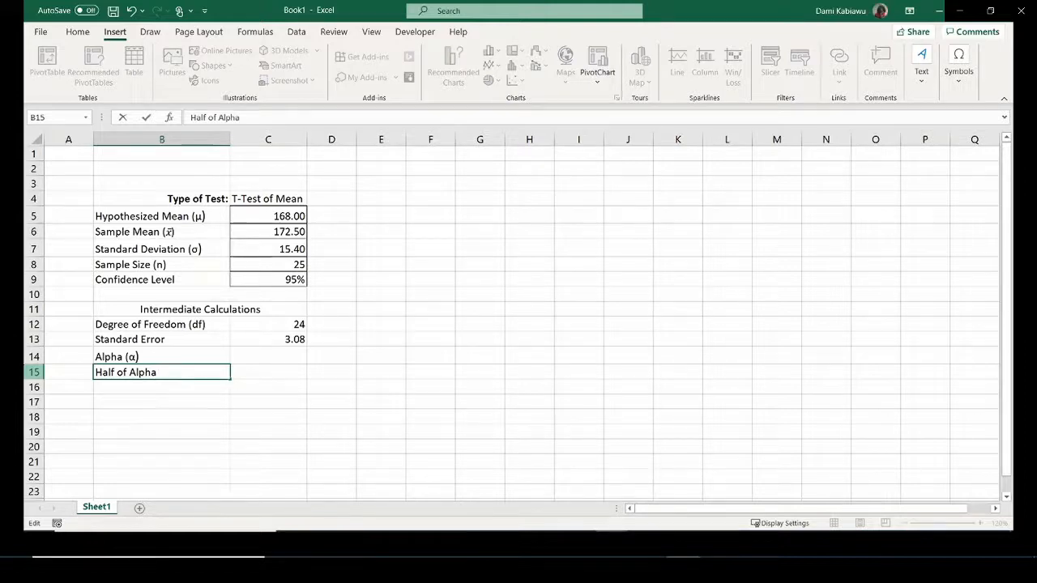
type(" (")
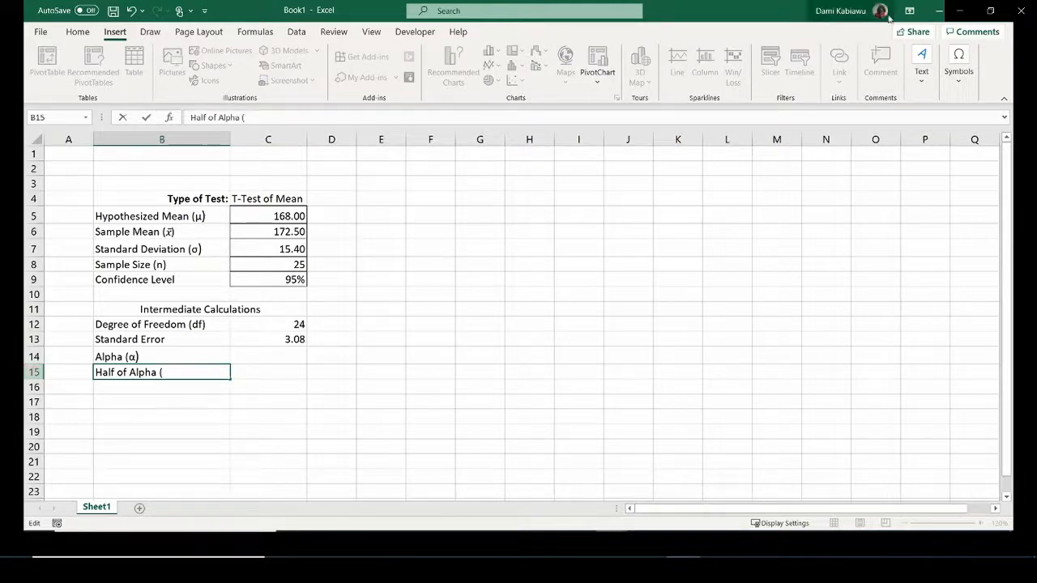
left_click(968, 72)
left_click(975, 156)
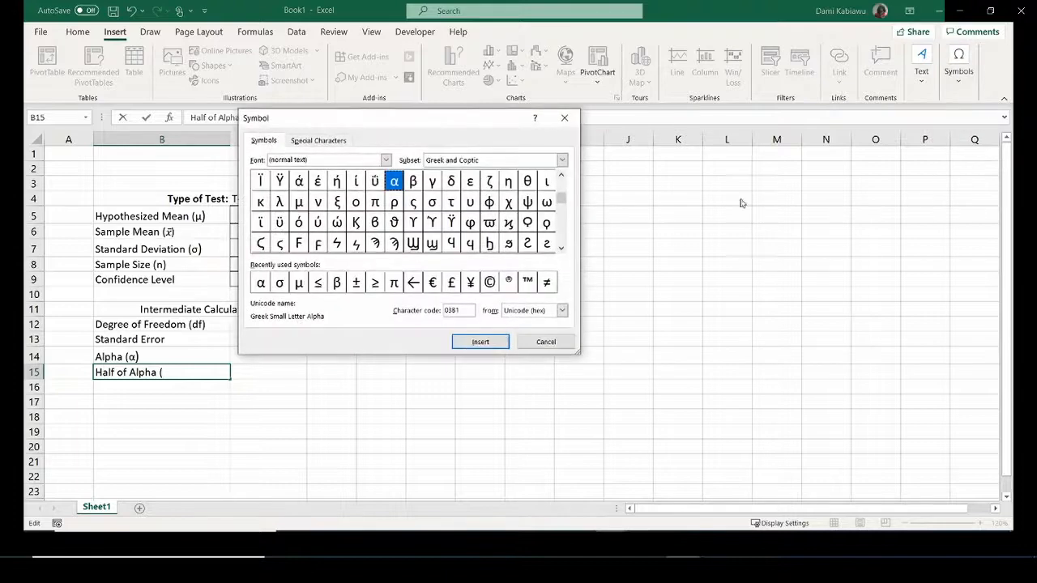
double_click(261, 282)
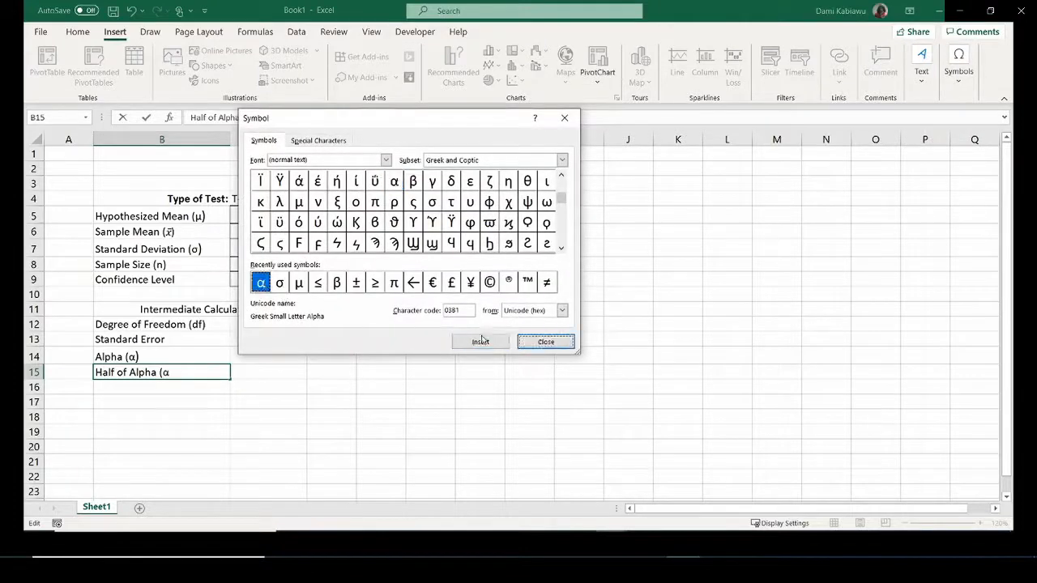
left_click(554, 342)
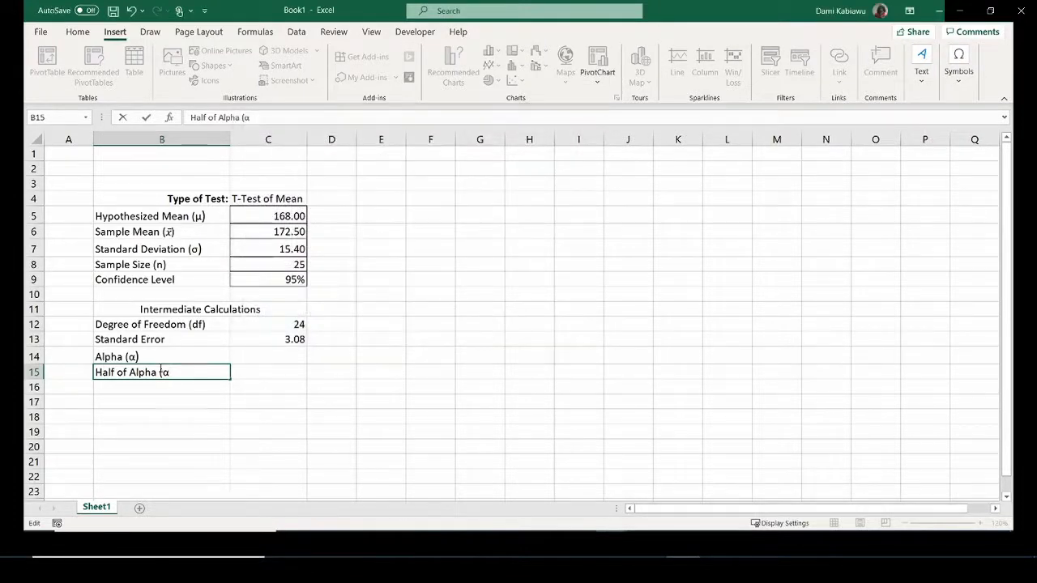
type("/2)")
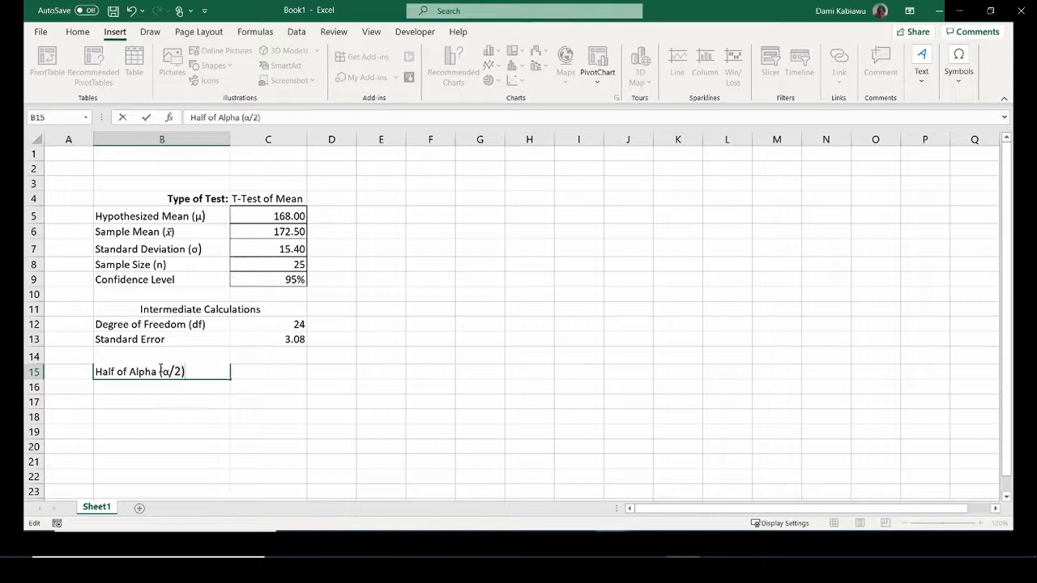
key("Tab")
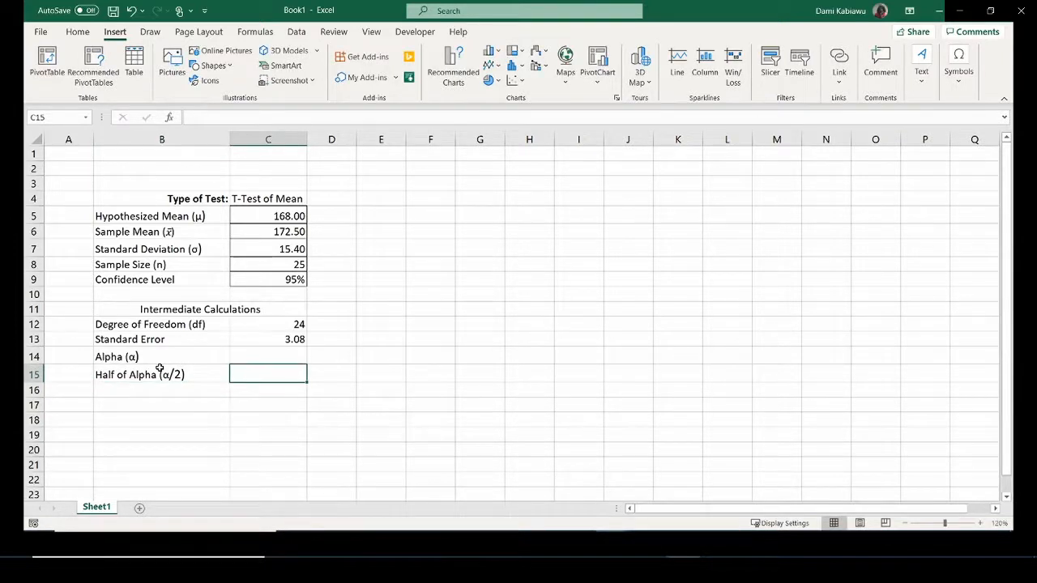
Enter =1-C9 in C14 (5%) and =C14/2 in C15 (0.025).
left_click(279, 354)
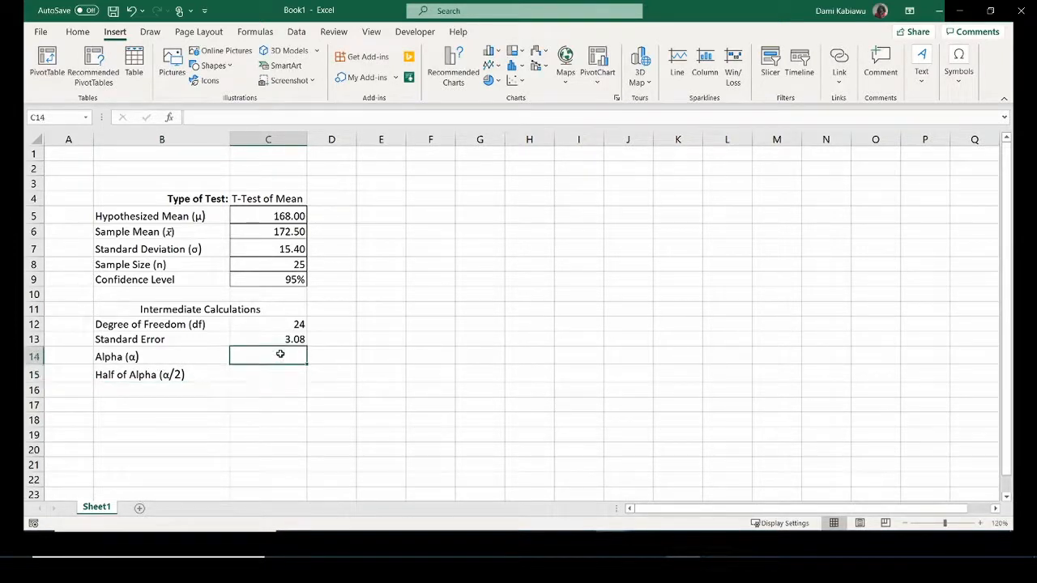
type("=")
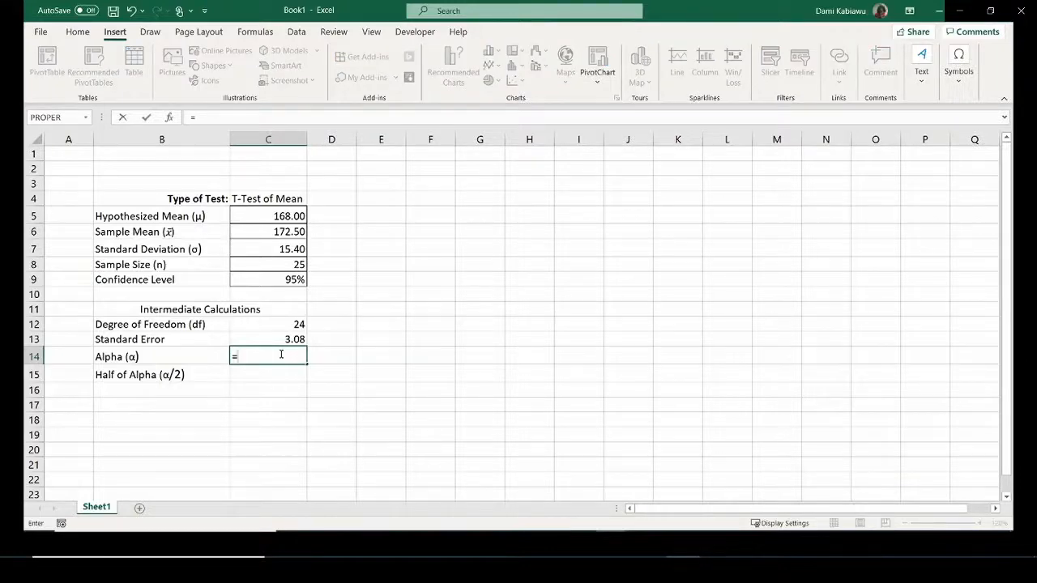
type("1-")
left_click(286, 278)
key("Return")
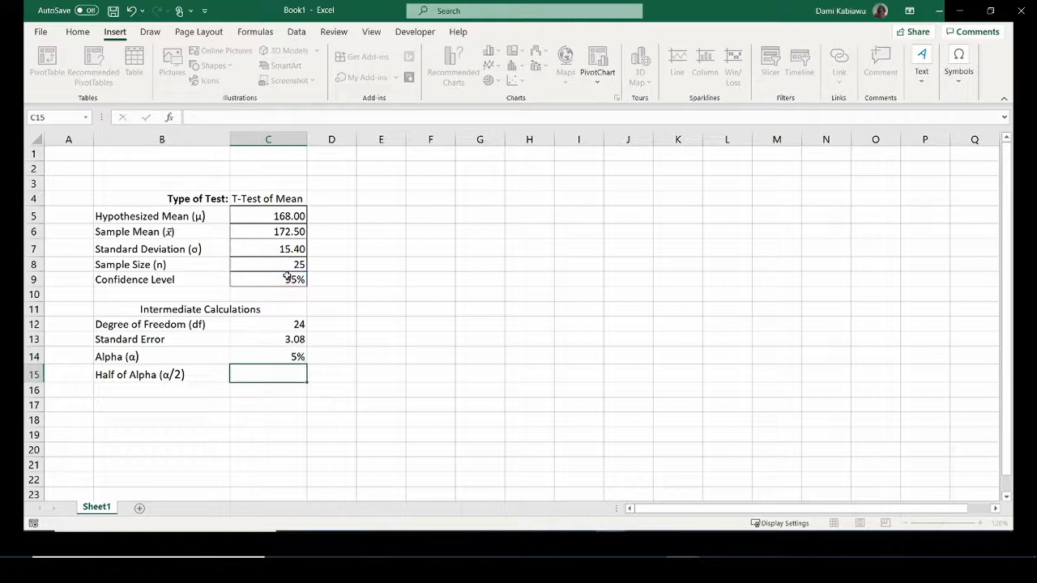
type("=")
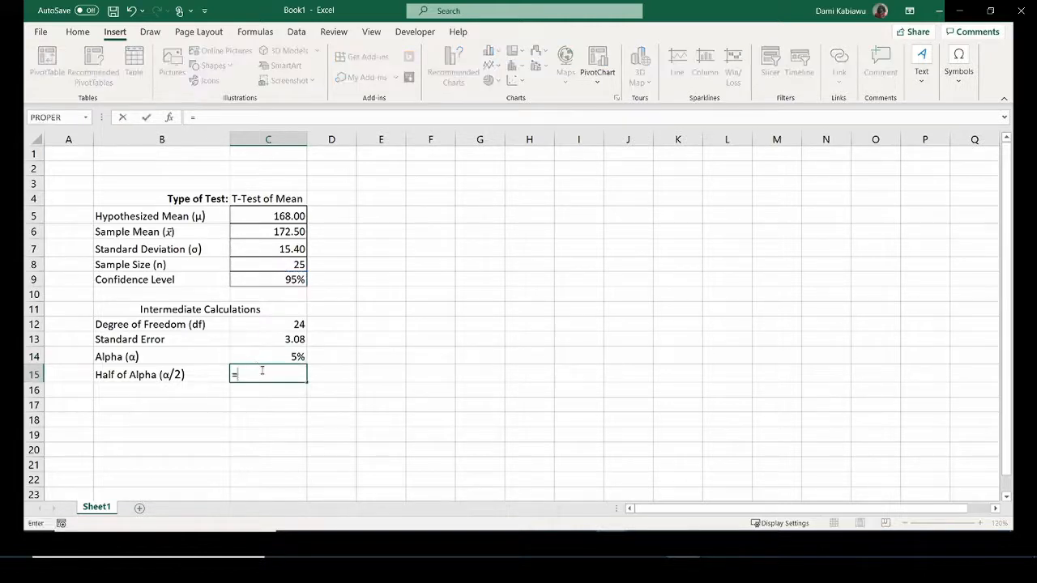
left_click(261, 355)
type("/")
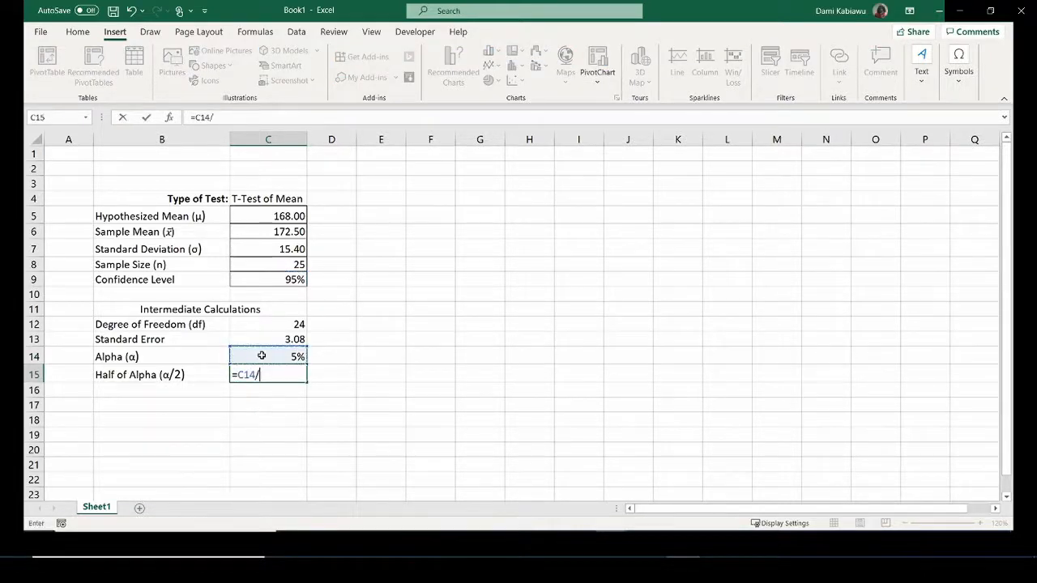
type("2")
key("Return")
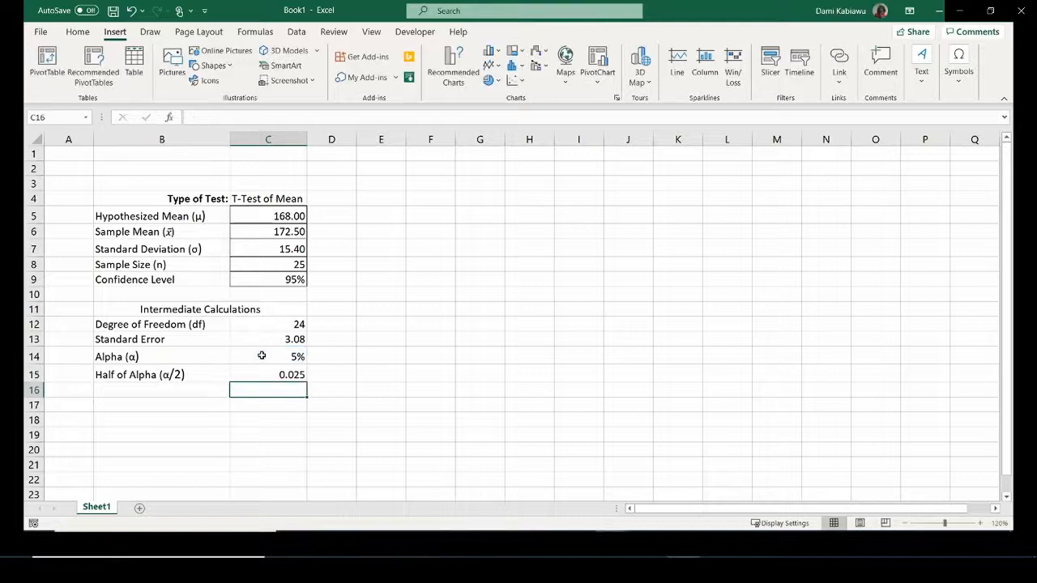
left_click(174, 394)
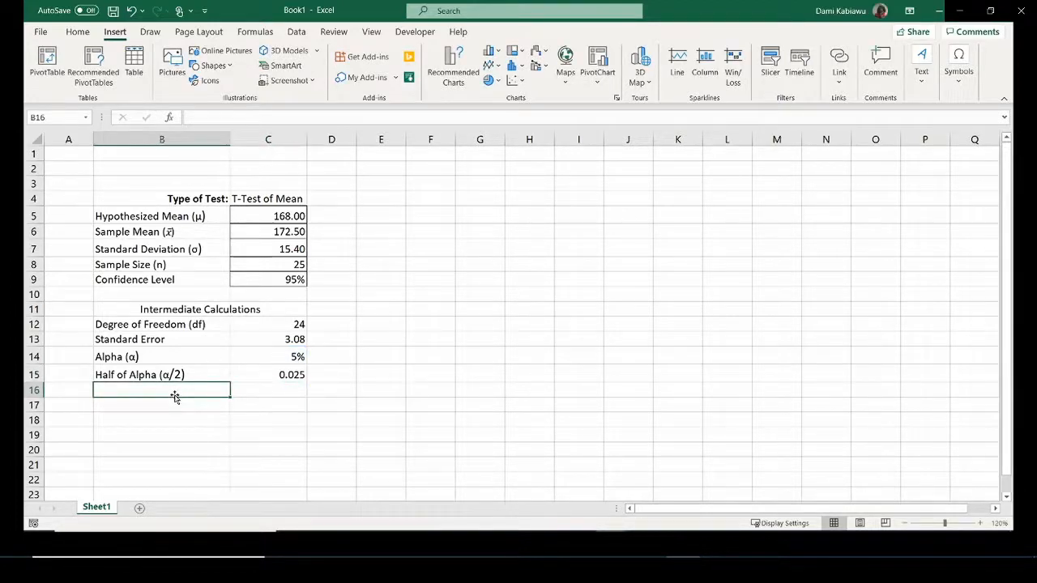
Label B16 'T-Statistic' and enter =(C6-C5)/C13 beside it in C16.
type("T-")
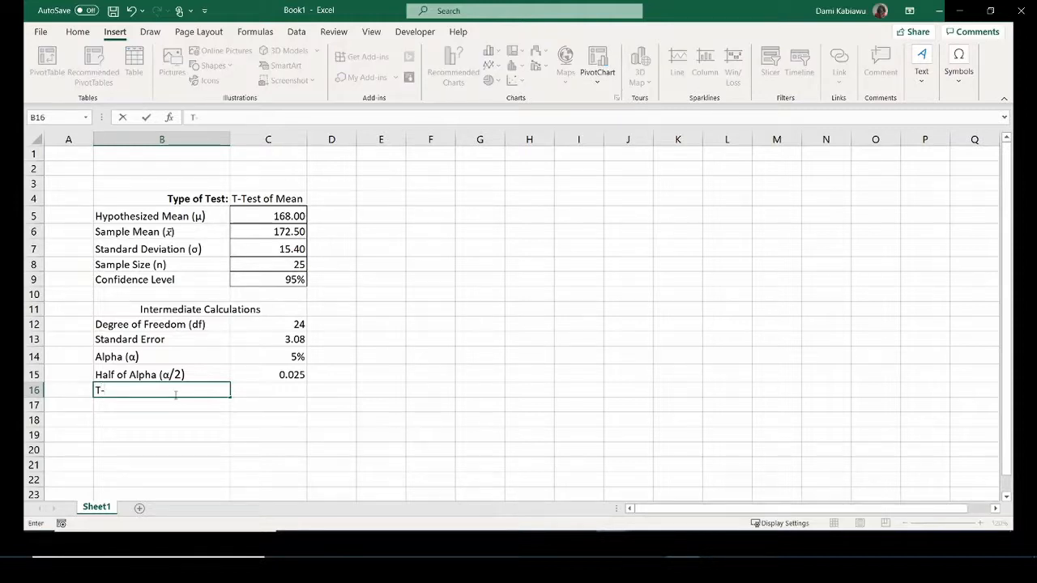
type("Statistic")
key("Tab")
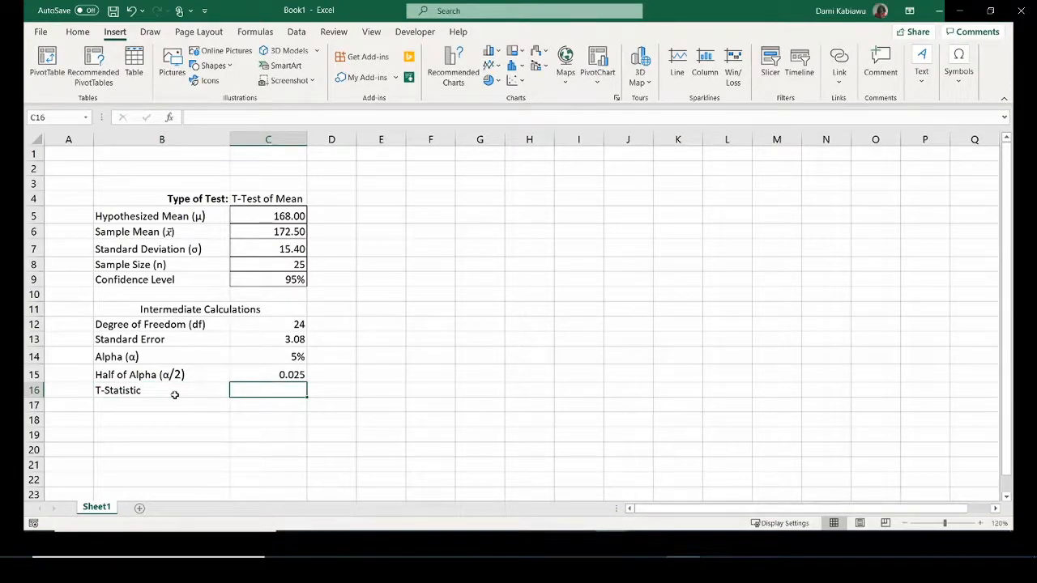
type("=(")
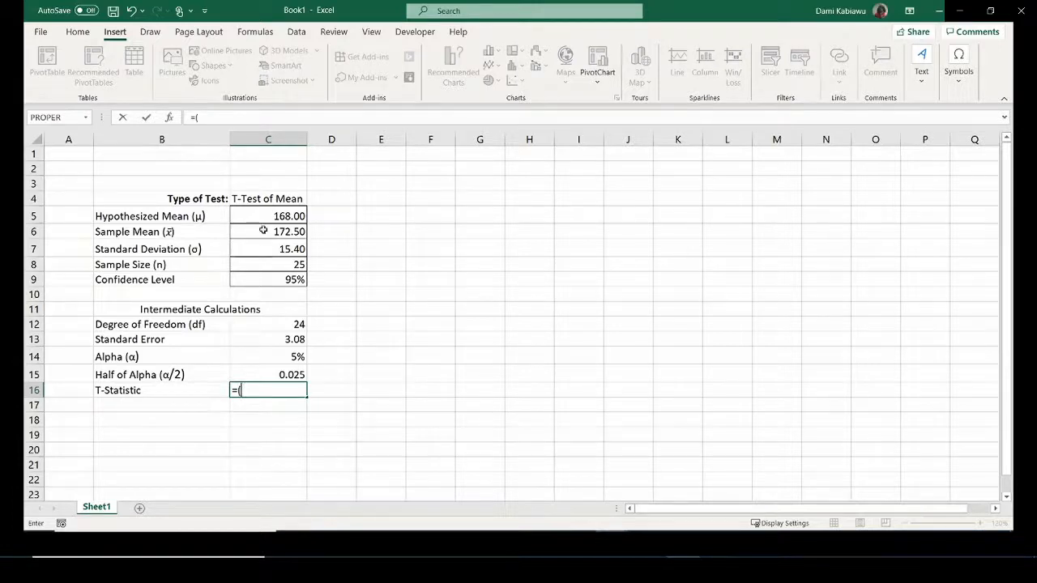
left_click(263, 232)
type("-")
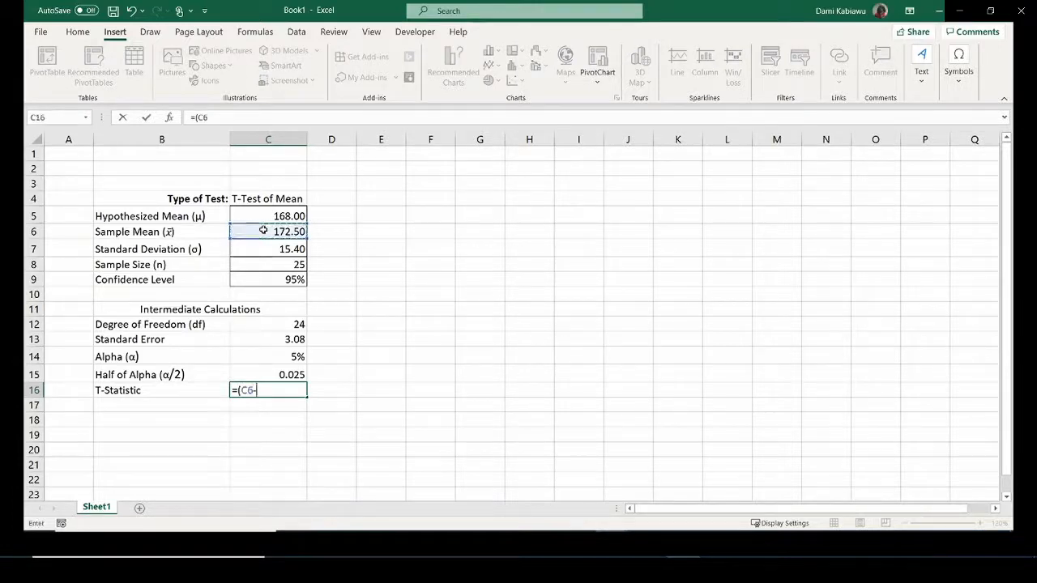
left_click(260, 210)
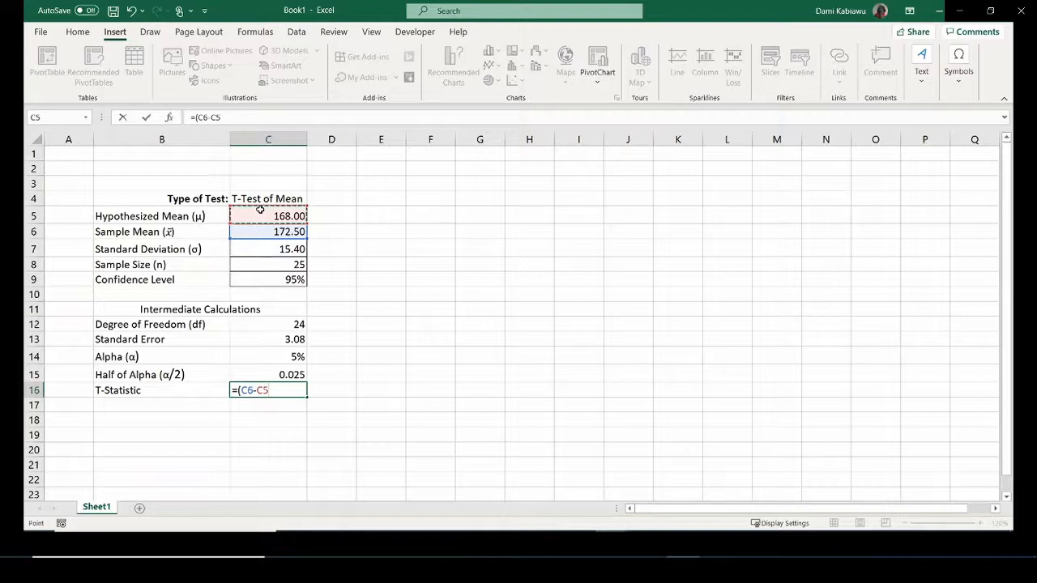
type(")/")
left_click(261, 339)
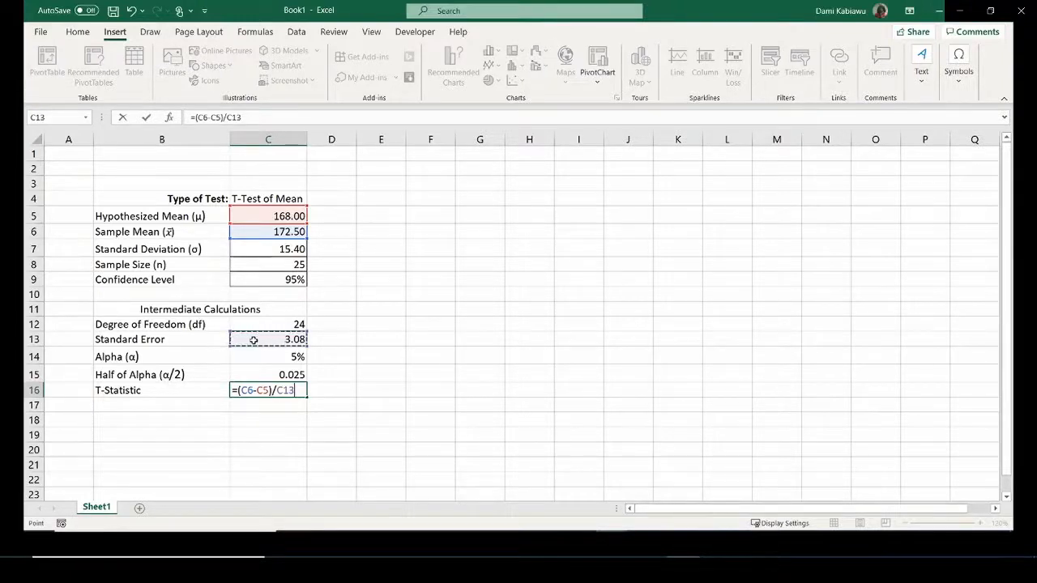
key("Return")
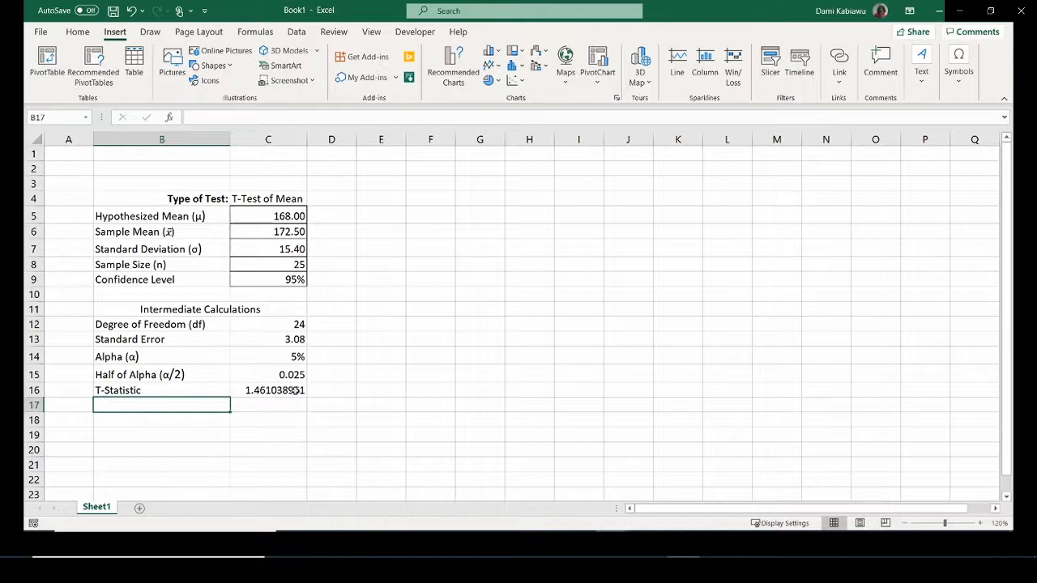
Copy the Standard Error's two-decimal format onto the T-Statistic in C16.
left_click(280, 341)
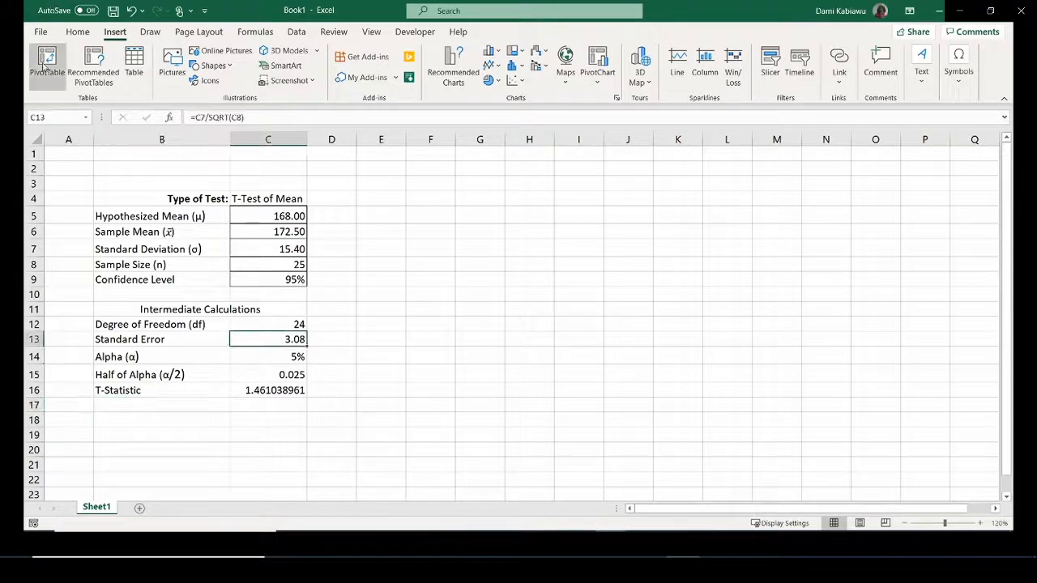
left_click(77, 31)
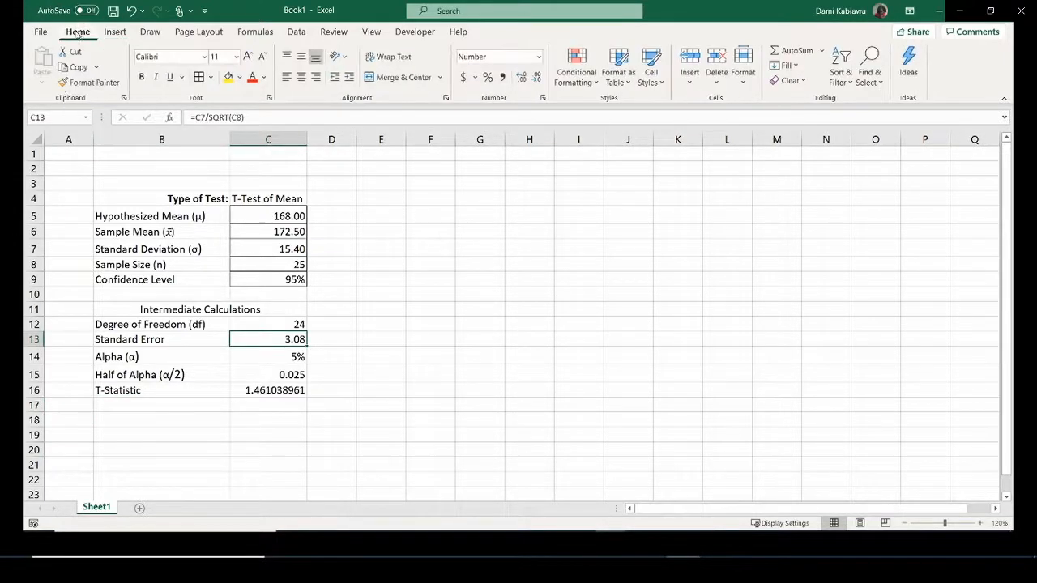
left_click(89, 82)
left_click(275, 392)
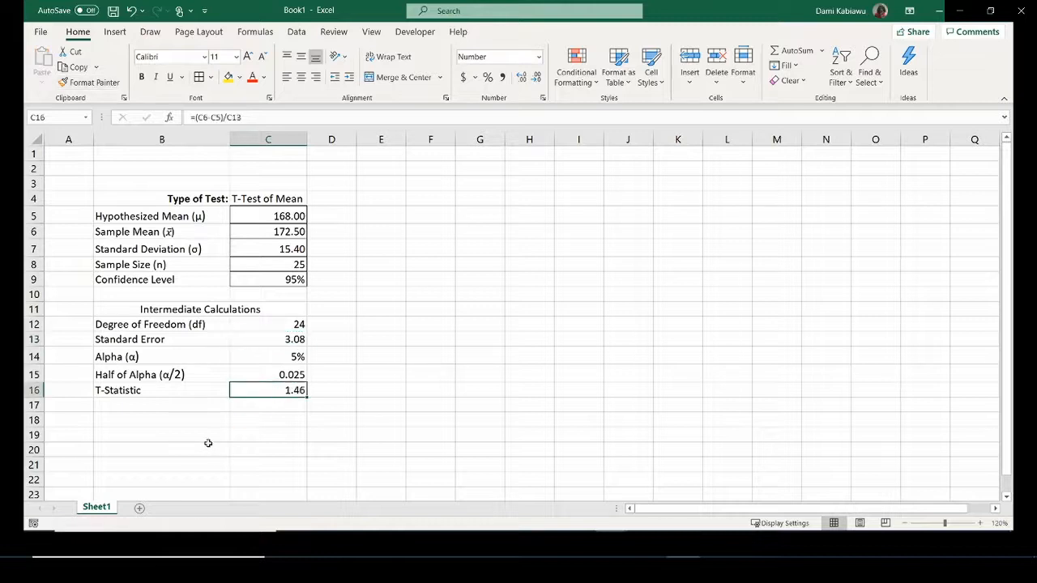
Show Alpha with two decimals (5.00%) and copy that format to Half of Alpha (2.50%).
left_click(292, 357)
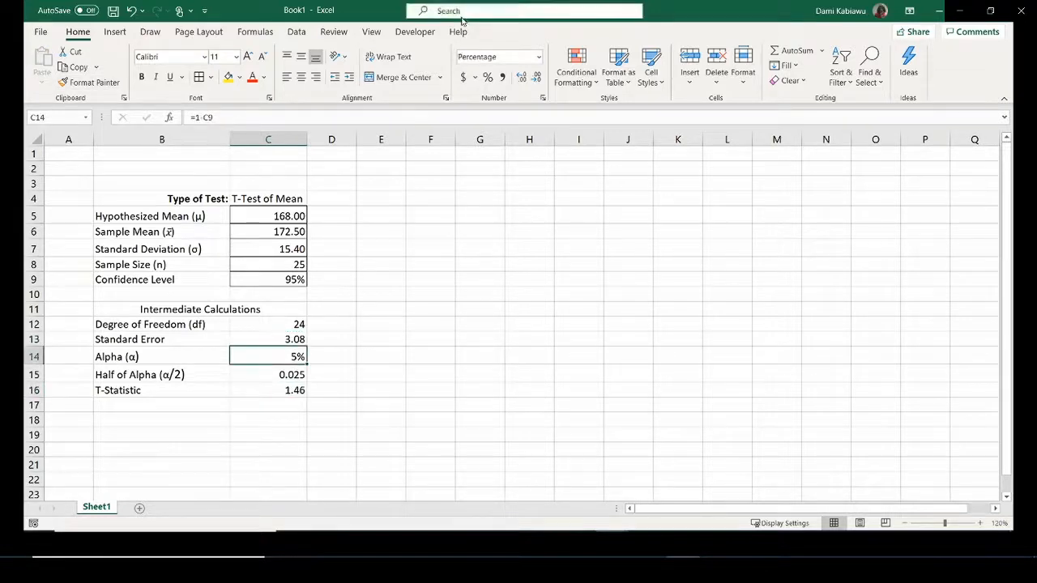
left_click(523, 77)
left_click(522, 77)
left_click(89, 81)
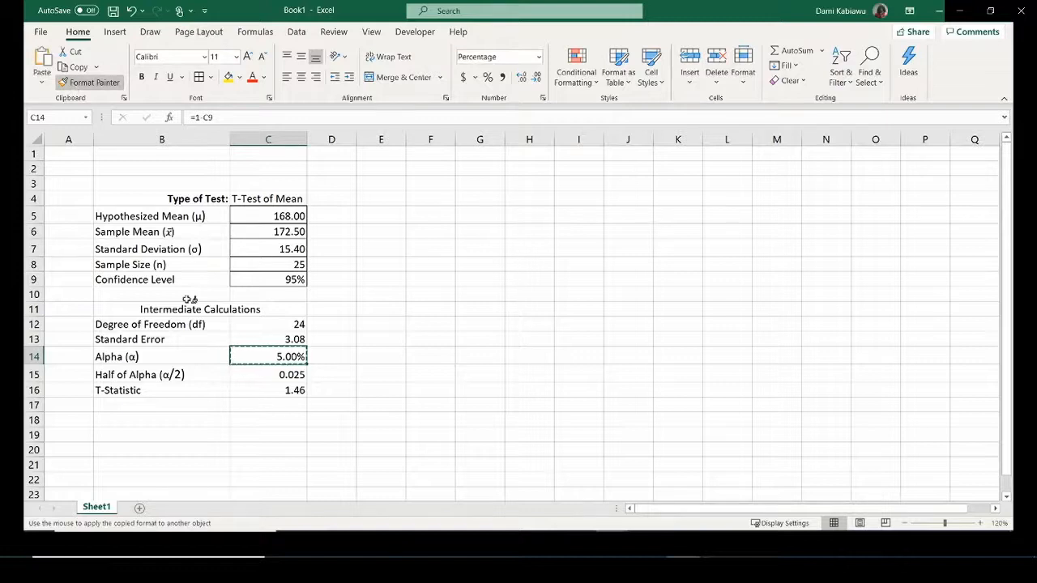
left_click(276, 375)
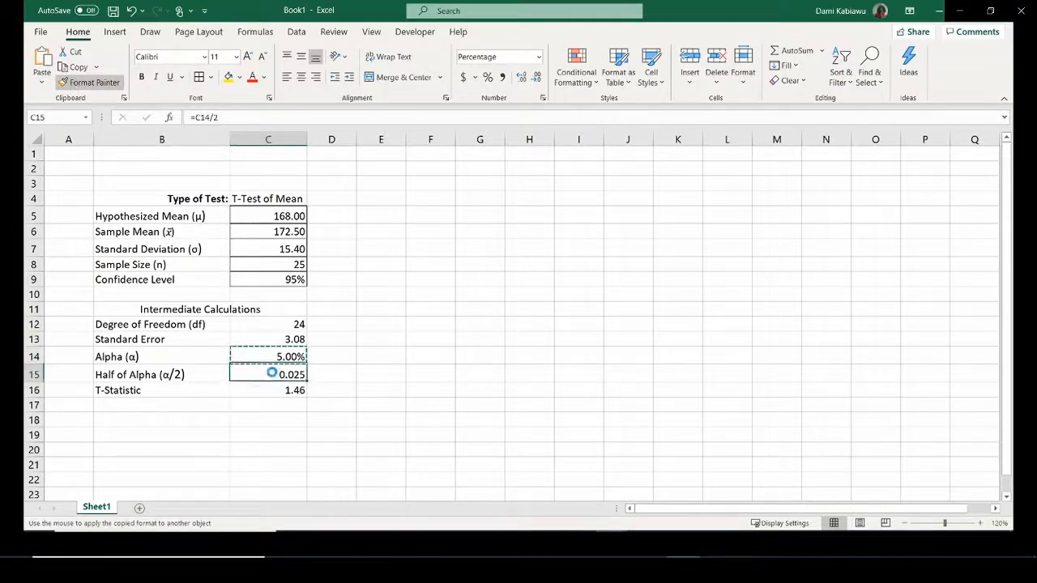
left_click(359, 387)
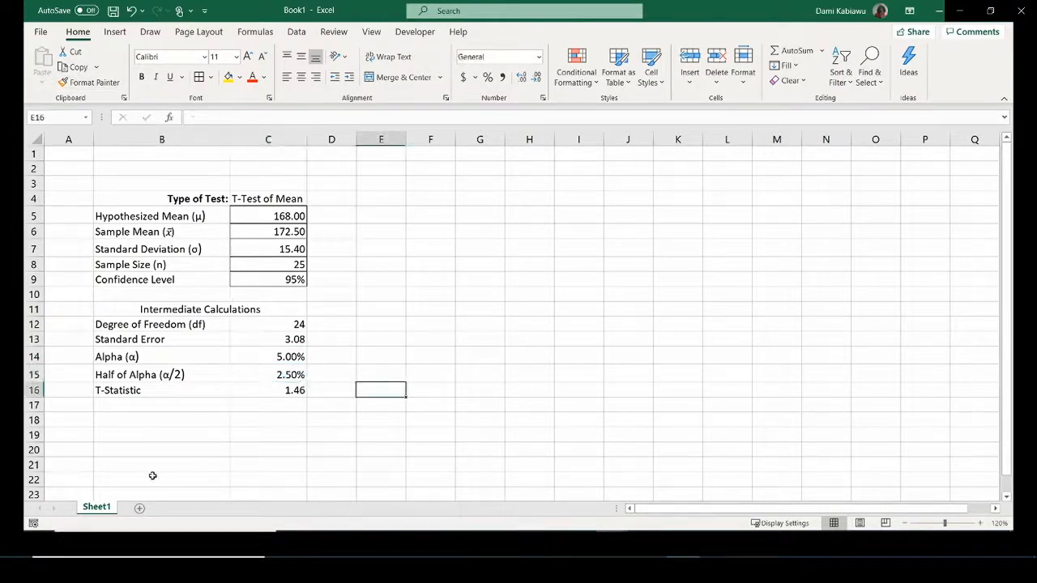
left_click(149, 404)
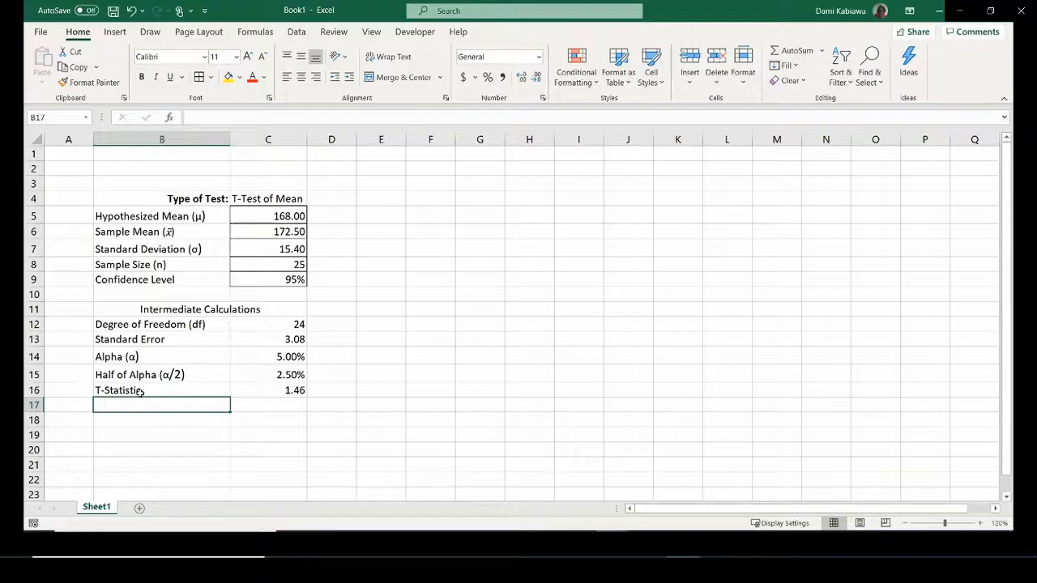
Label B17 'Critical T-Value' and enter =T.INV(C15,C12) in C17.
type("Crit")
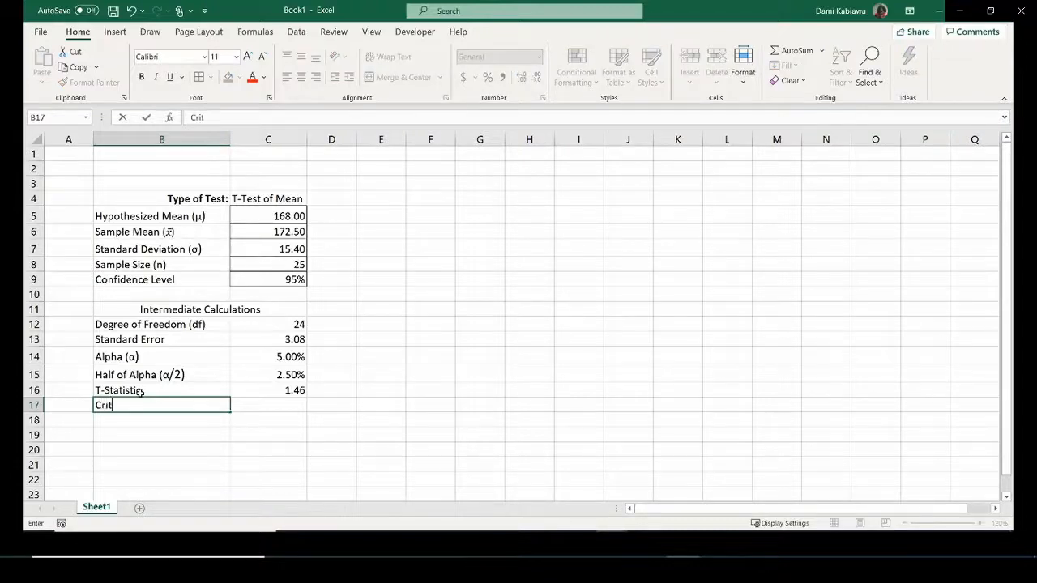
type("ical T-Value")
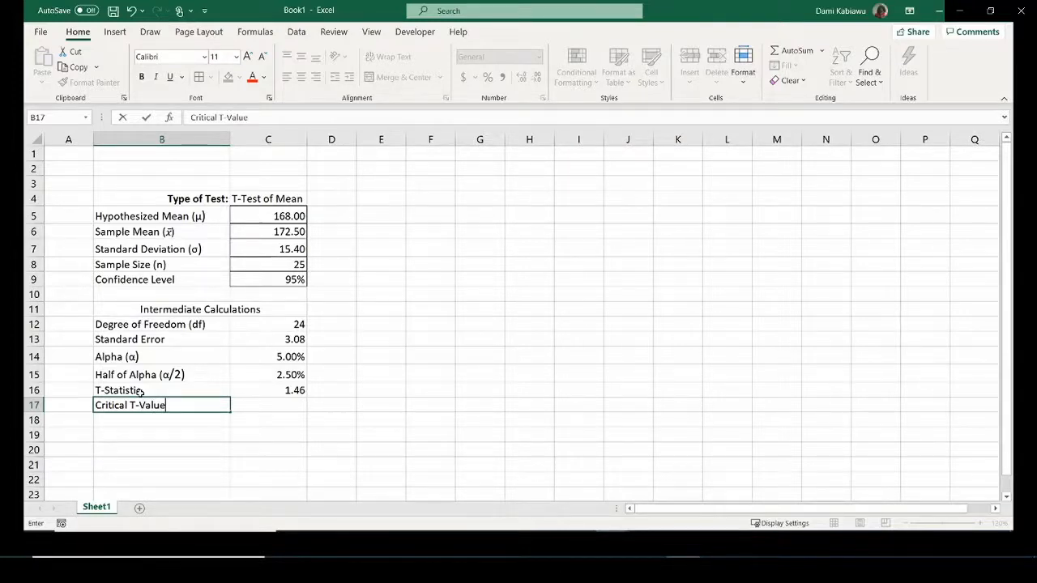
key("Tab")
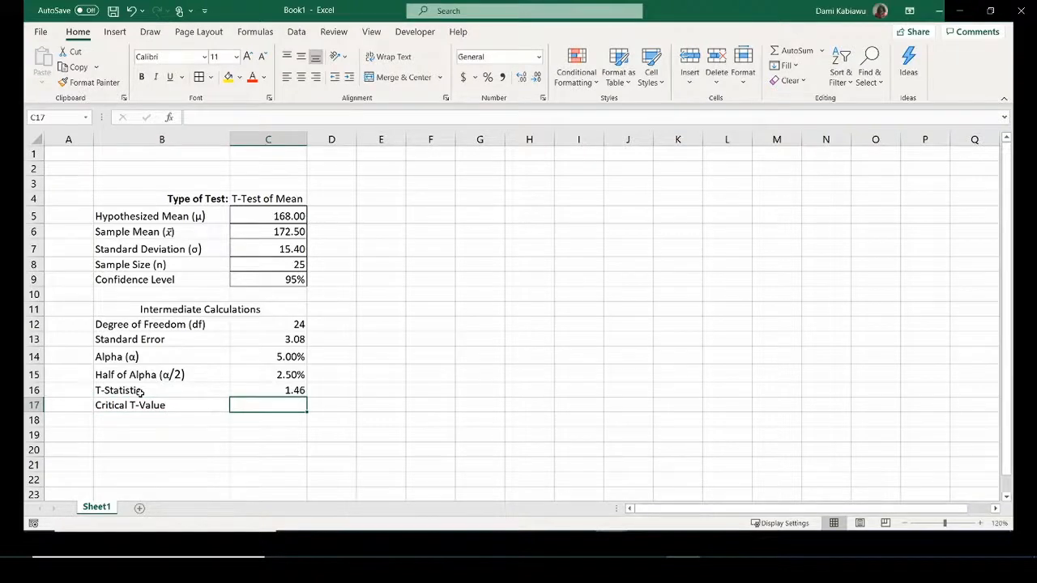
type("=")
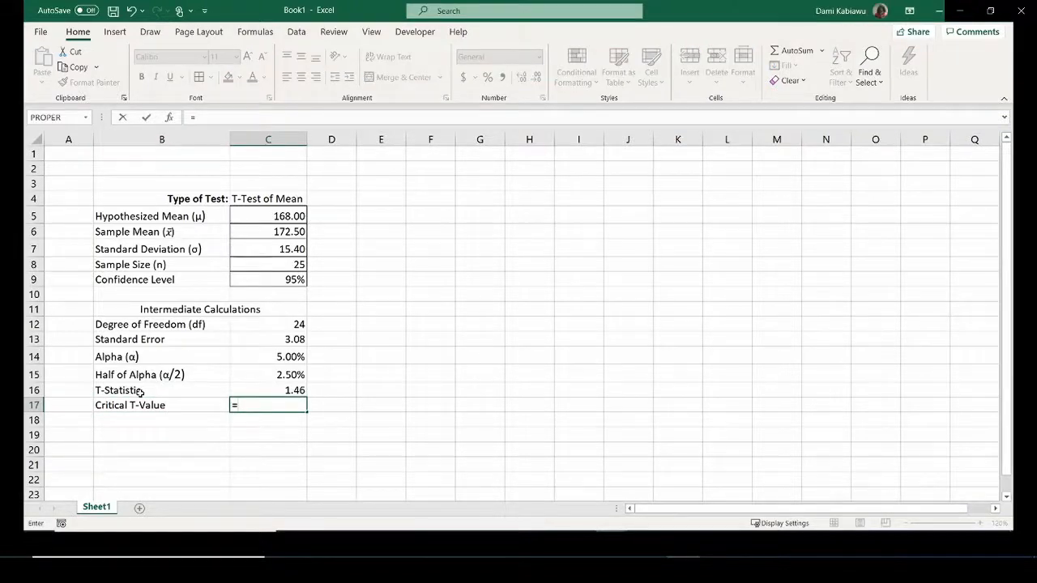
type("T")
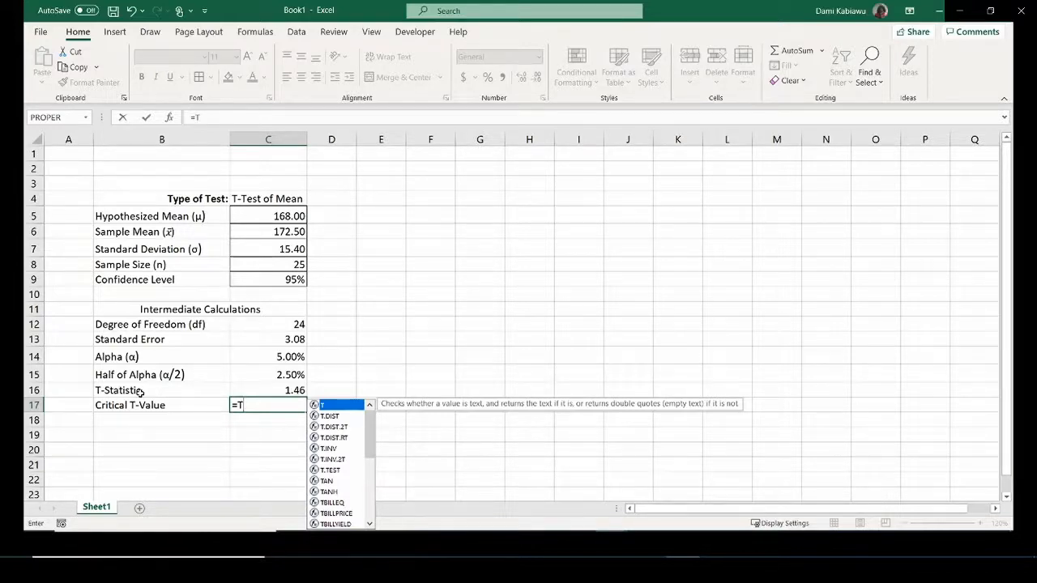
type(".inv")
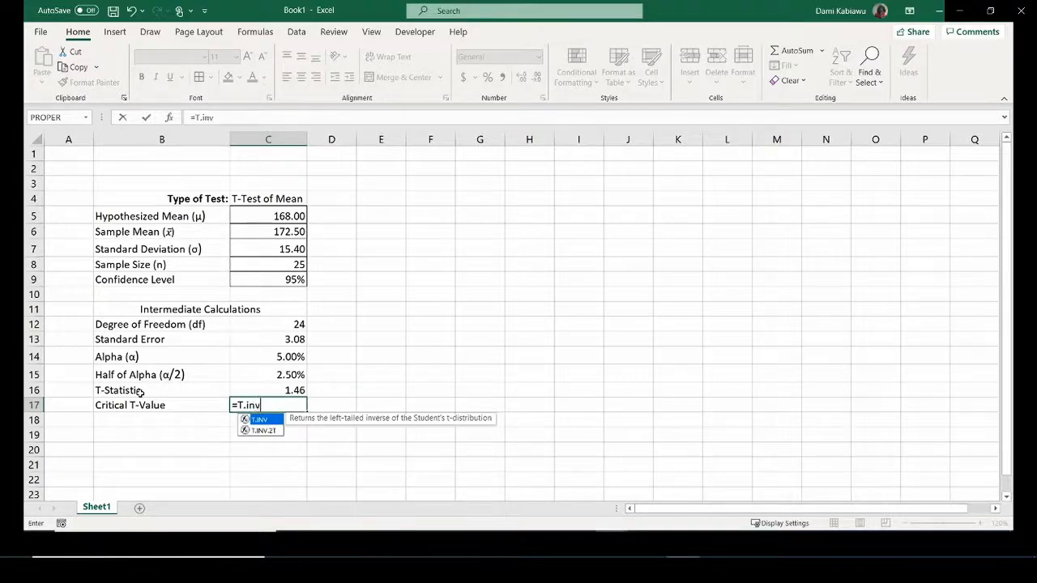
type("(")
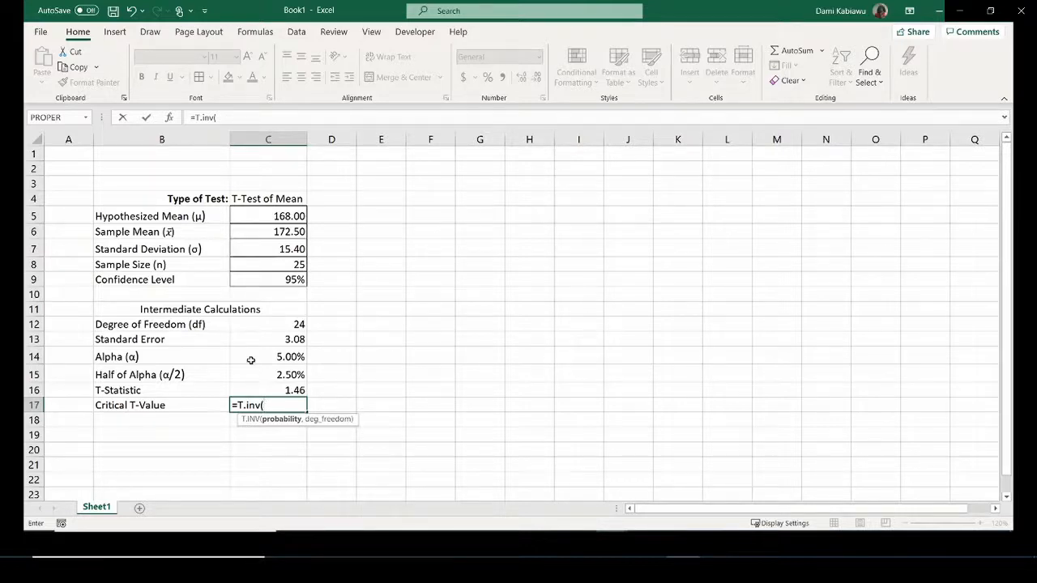
left_click(271, 374)
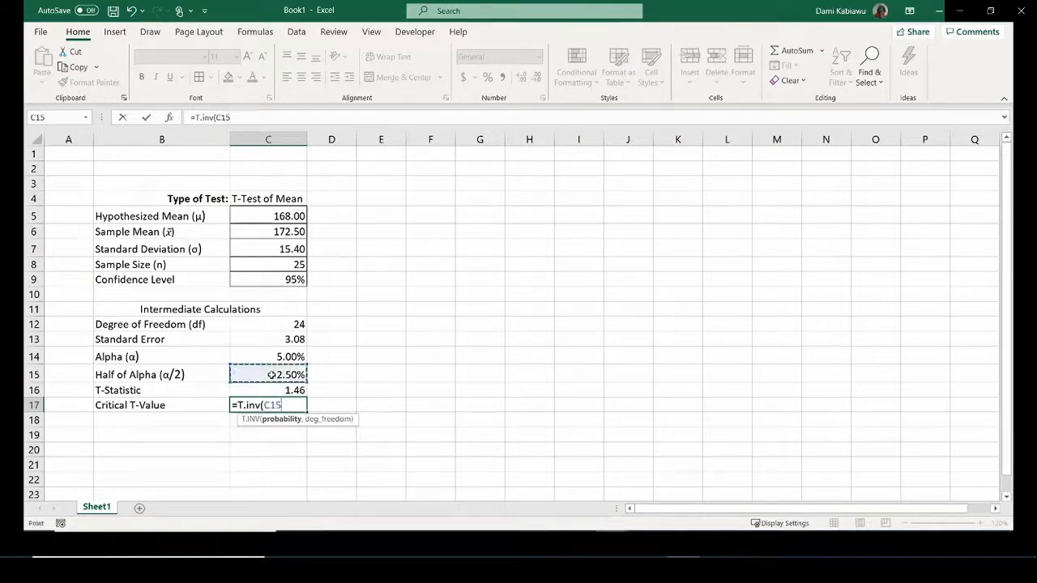
type(",")
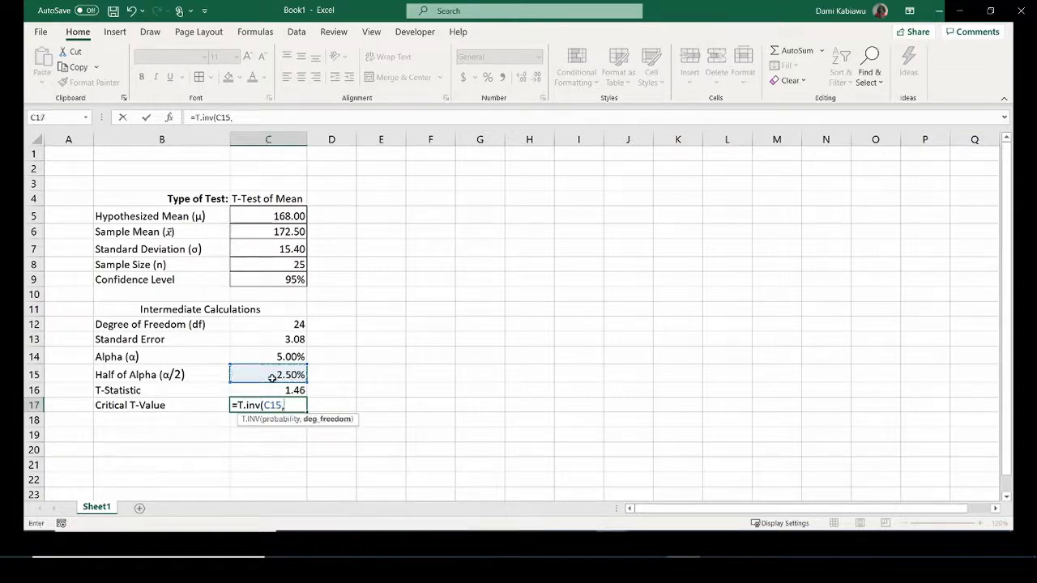
left_click(284, 323)
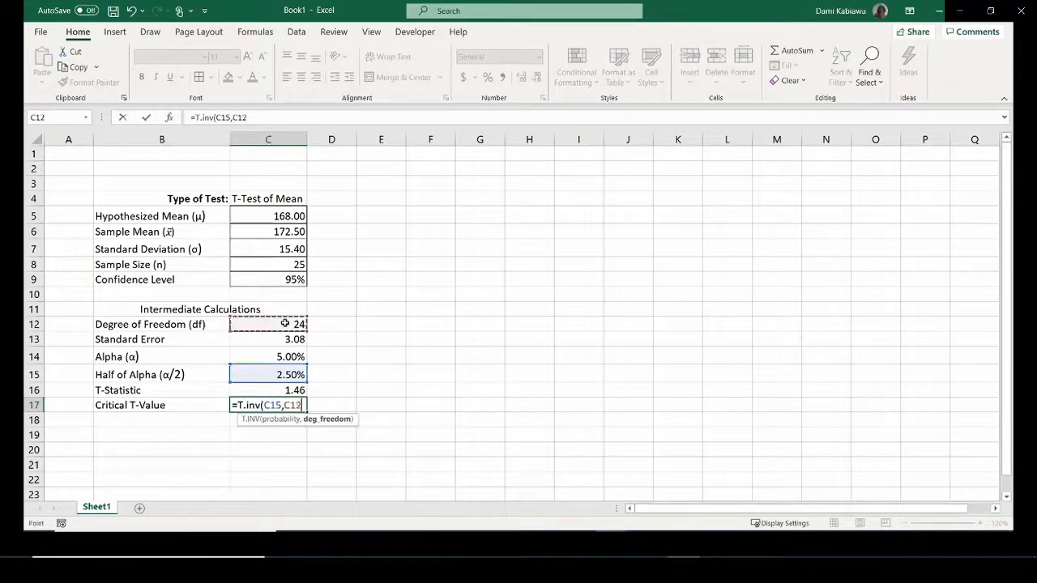
type(")")
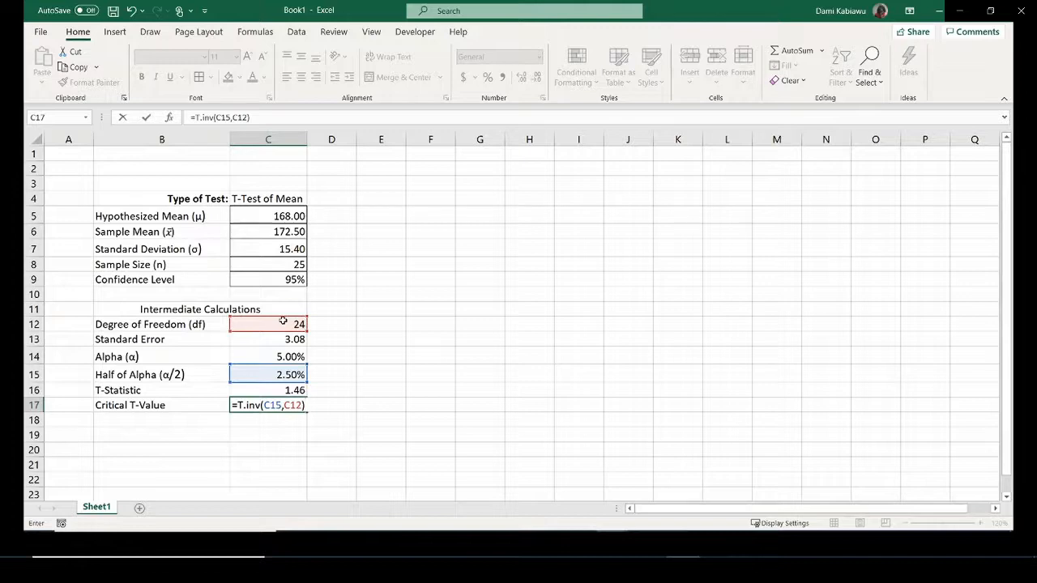
key("Return")
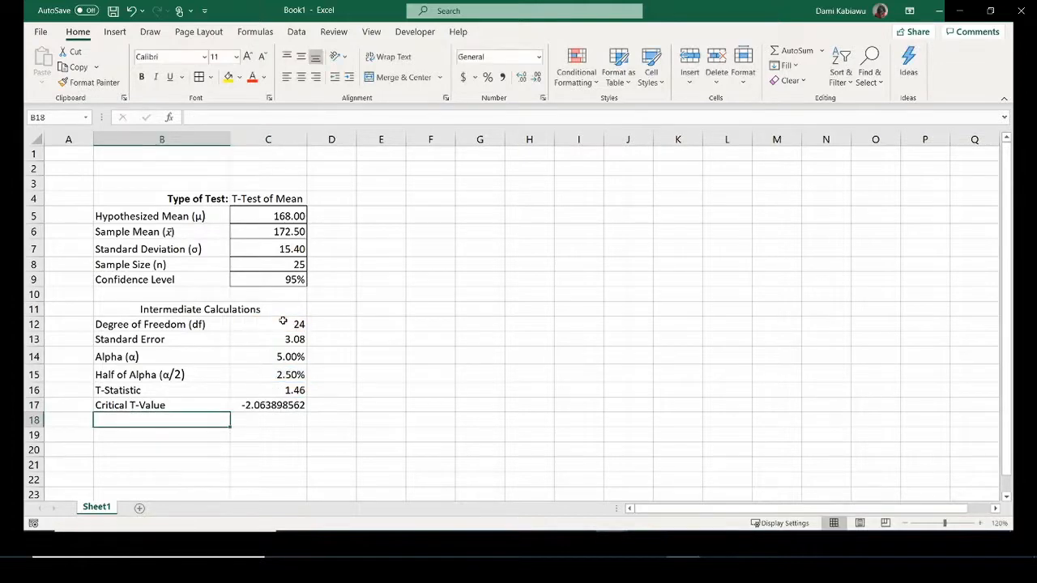
Wrap the C17 formula in ABS so it reads =ABS(T.INV(C15,C12)), giving 2.063898562.
left_click(258, 403)
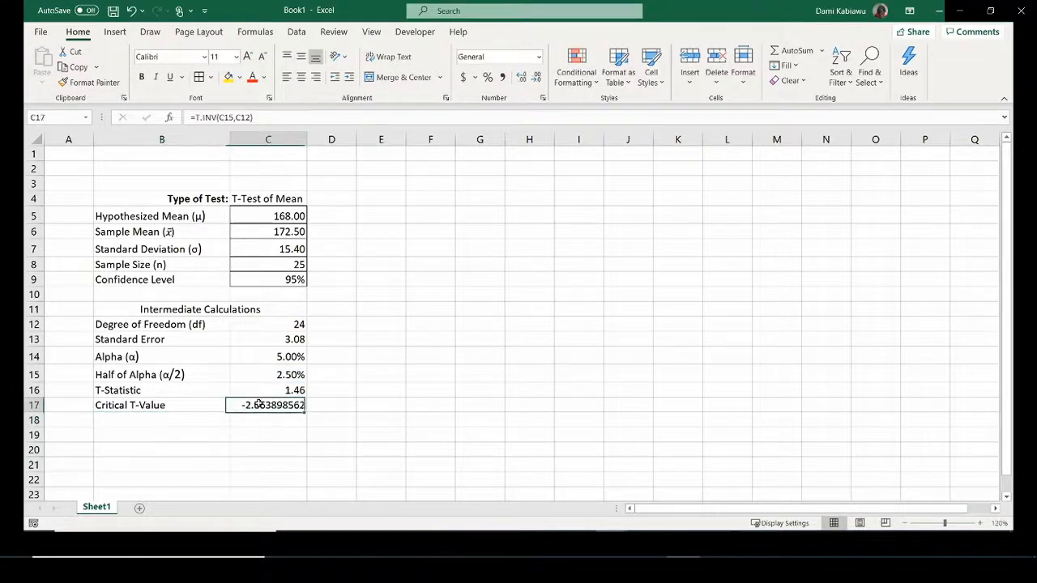
left_click(197, 117)
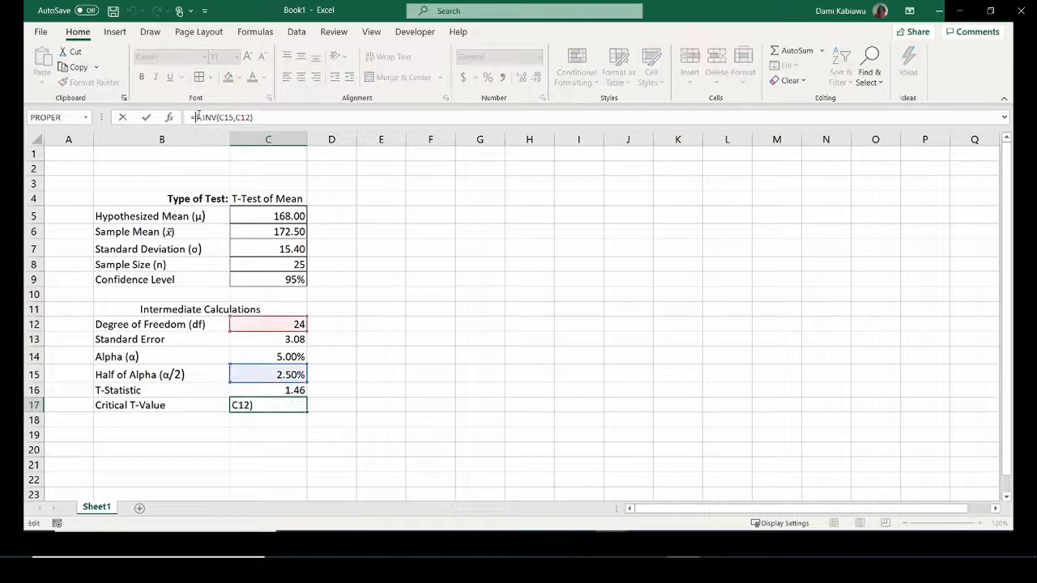
type("a")
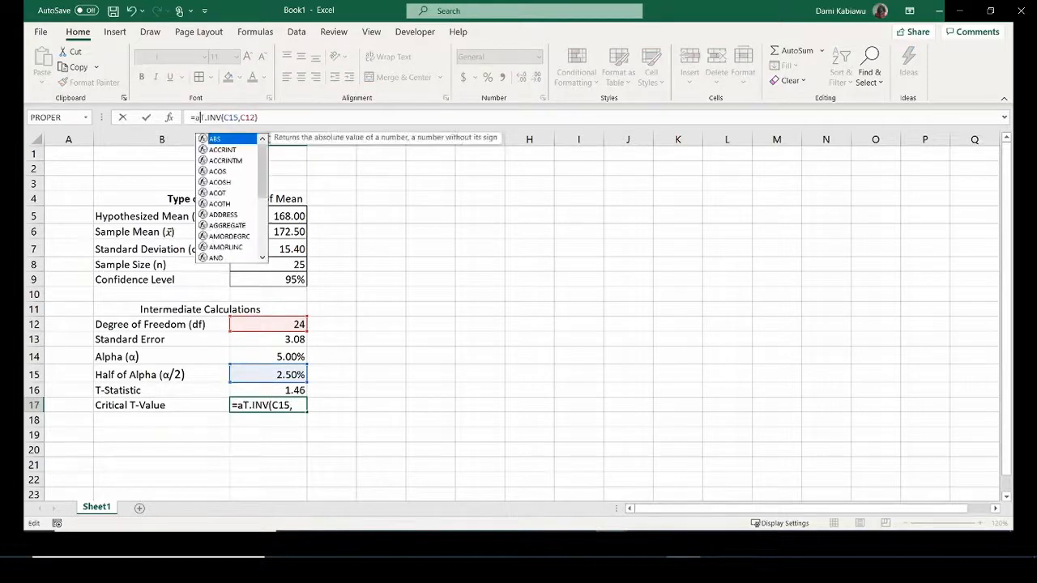
type("bs(")
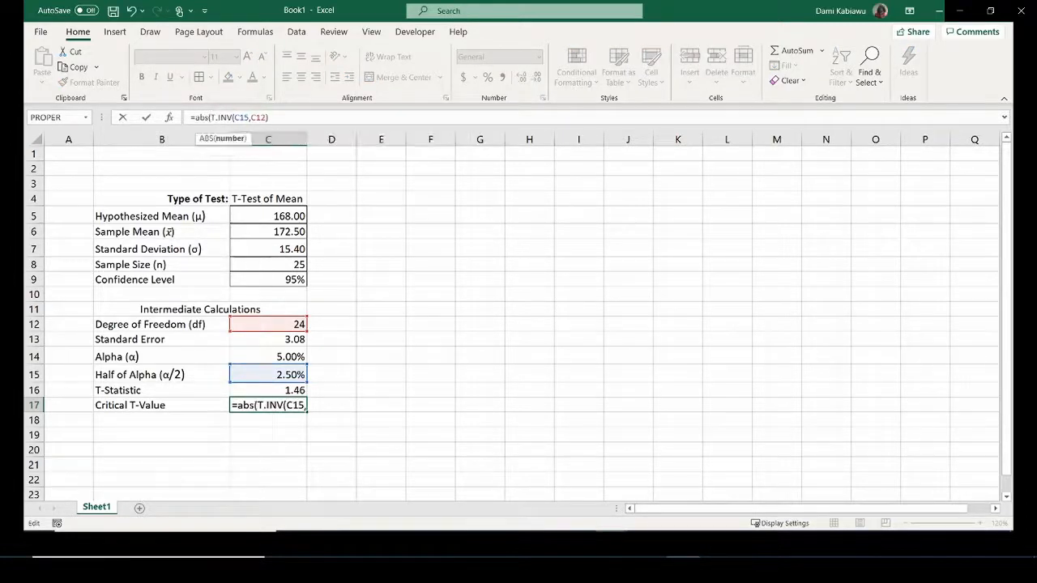
left_click(288, 115)
type(")")
key("Return")
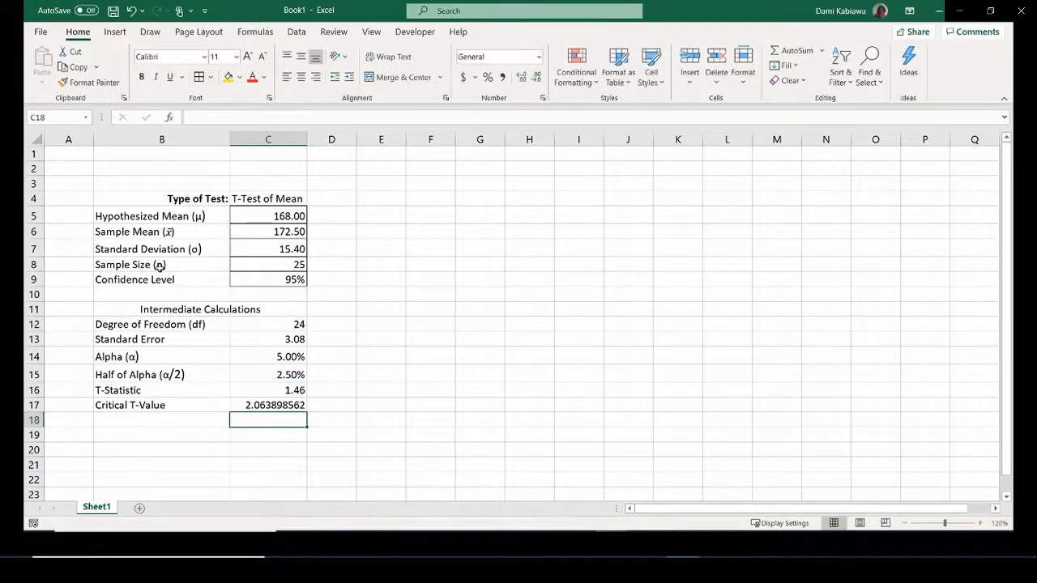
Copy the Standard Error's number format from C13 onto the Critical T-Value in C17.
left_click(264, 338)
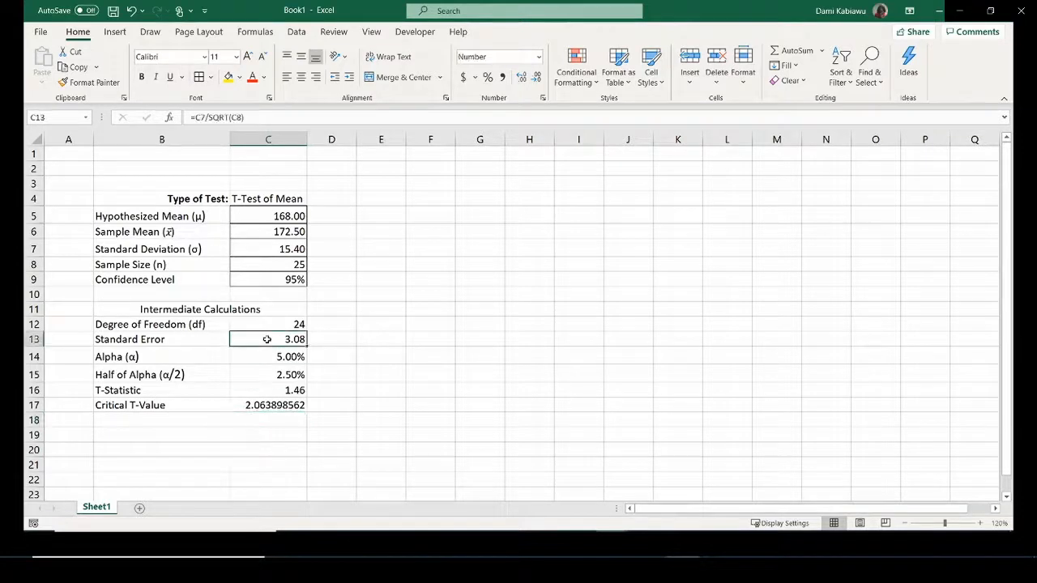
double_click(89, 82)
left_click(269, 405)
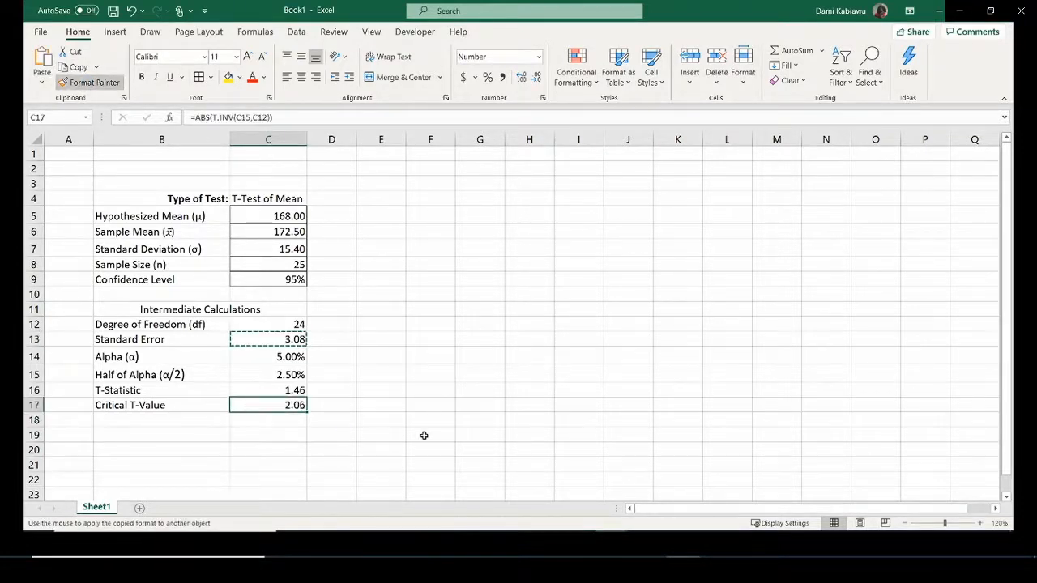
key("Escape")
left_click(425, 421)
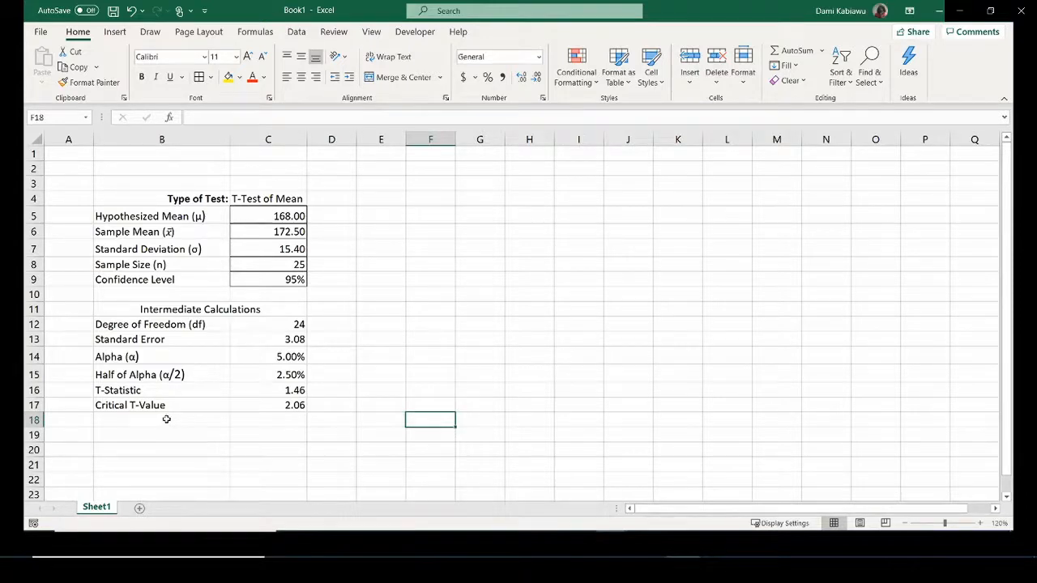
Show Standard Error to three decimals (3.080) and copy that format to C16:C17.
left_click(266, 340)
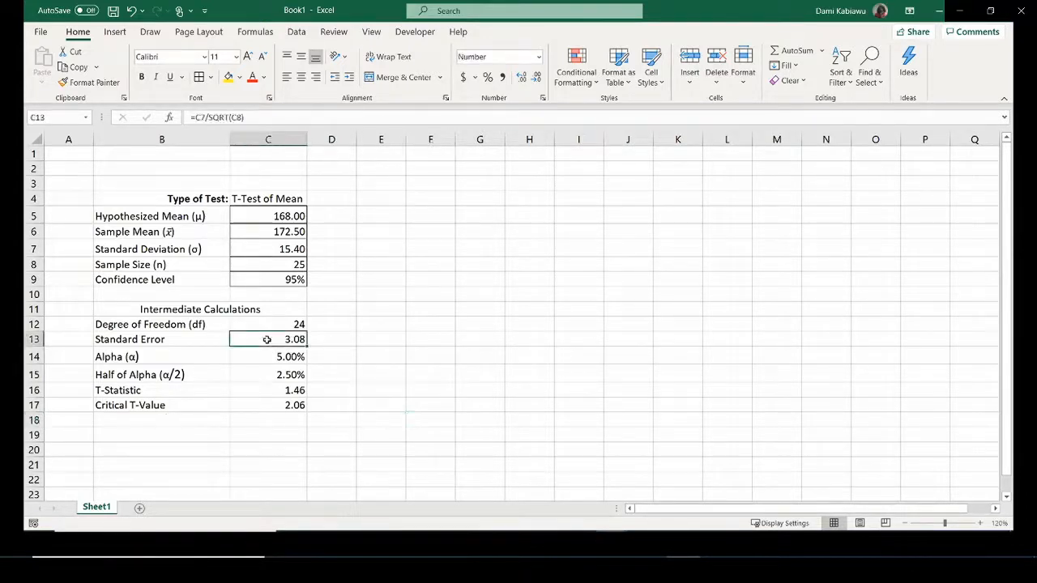
left_click(537, 78)
left_click(520, 80)
left_click(520, 80)
left_click(89, 81)
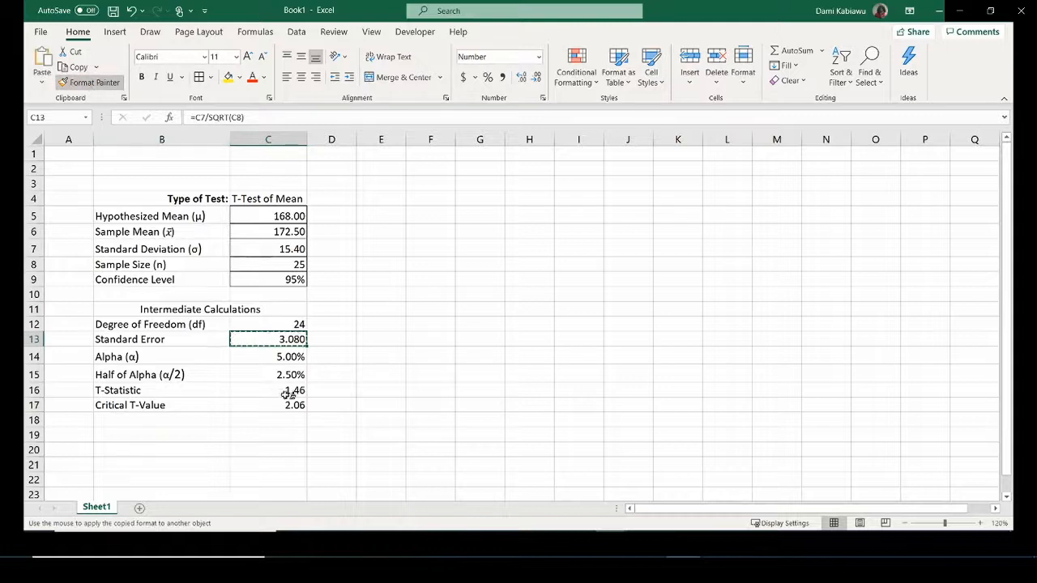
left_click_drag(280, 390, 280, 401)
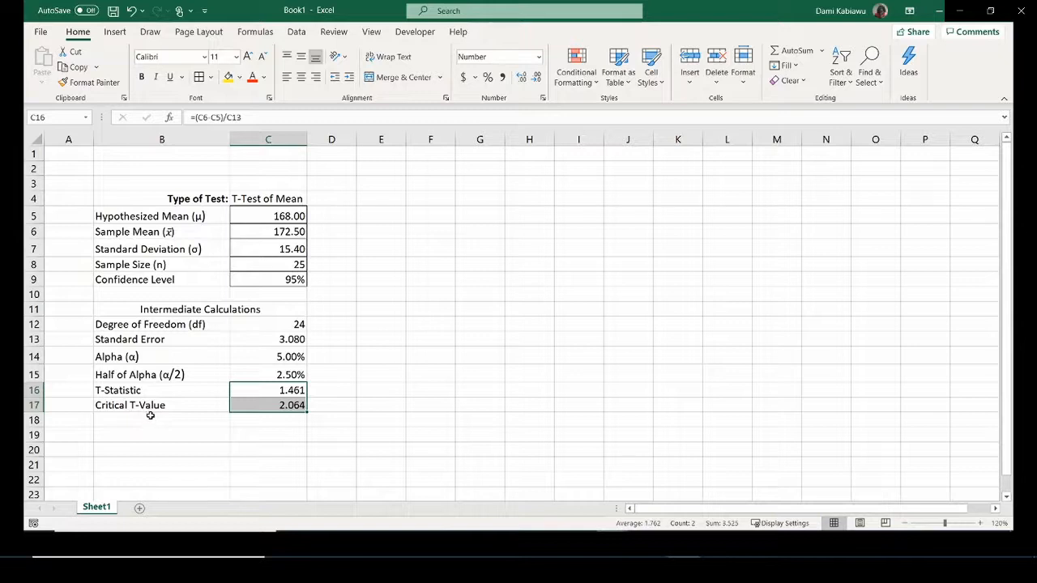
left_click(148, 418)
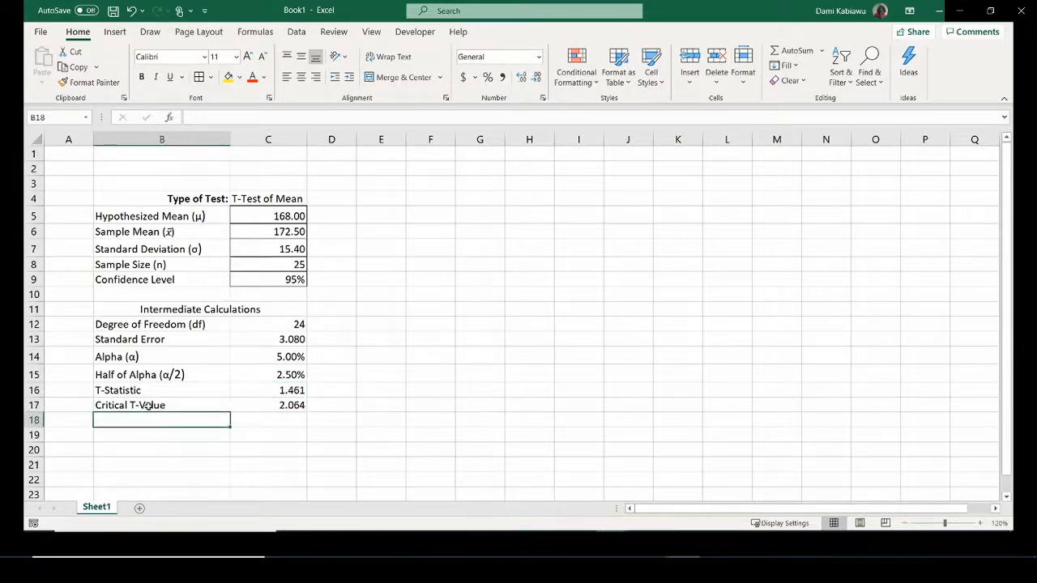
Label B18 'p-value'.
type("p")
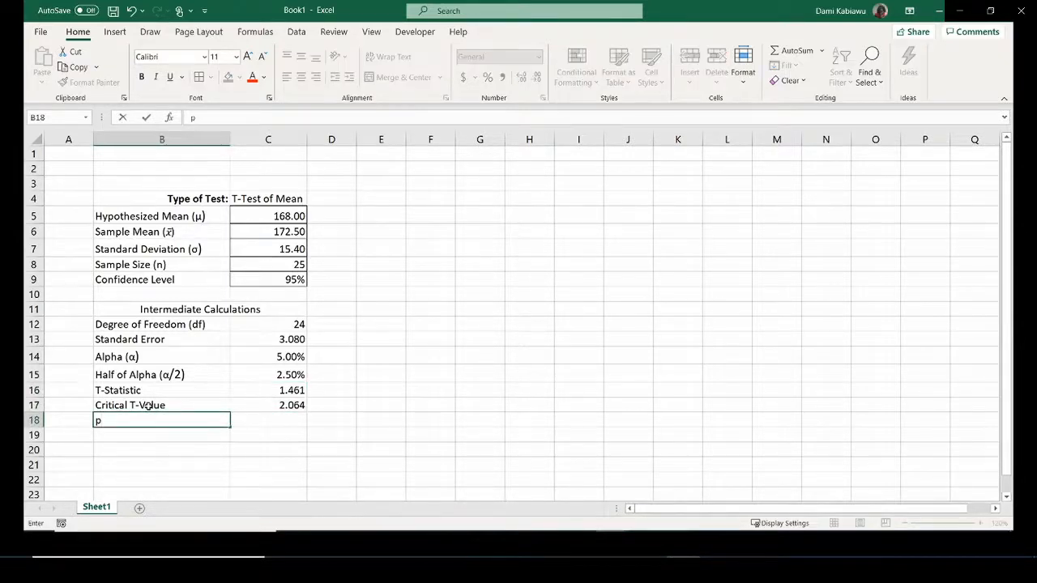
key("BackSpace")
type("p-Va")
key("BackSpace")
key("BackSpace")
type("value")
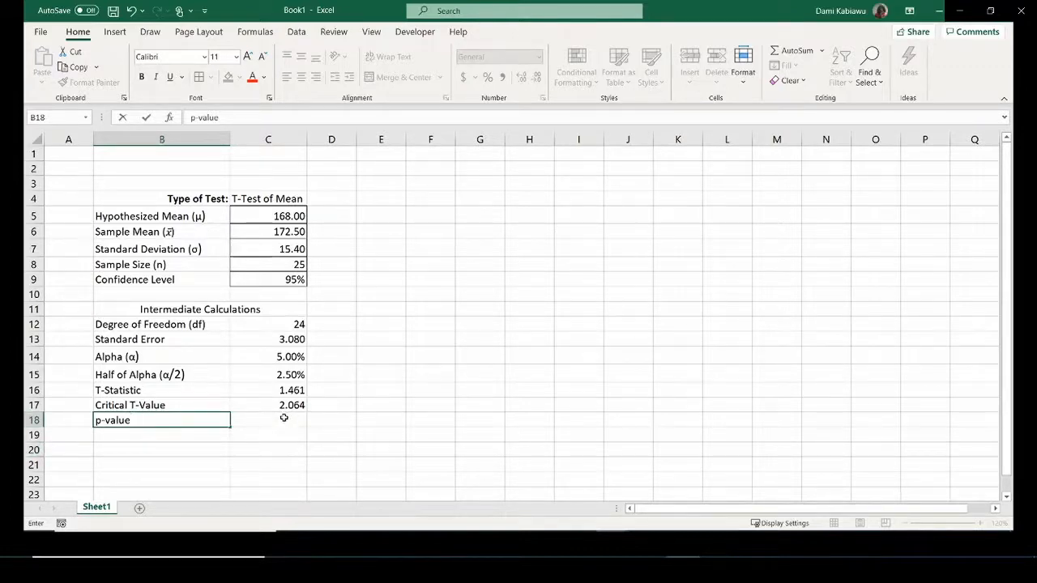
left_click(284, 417)
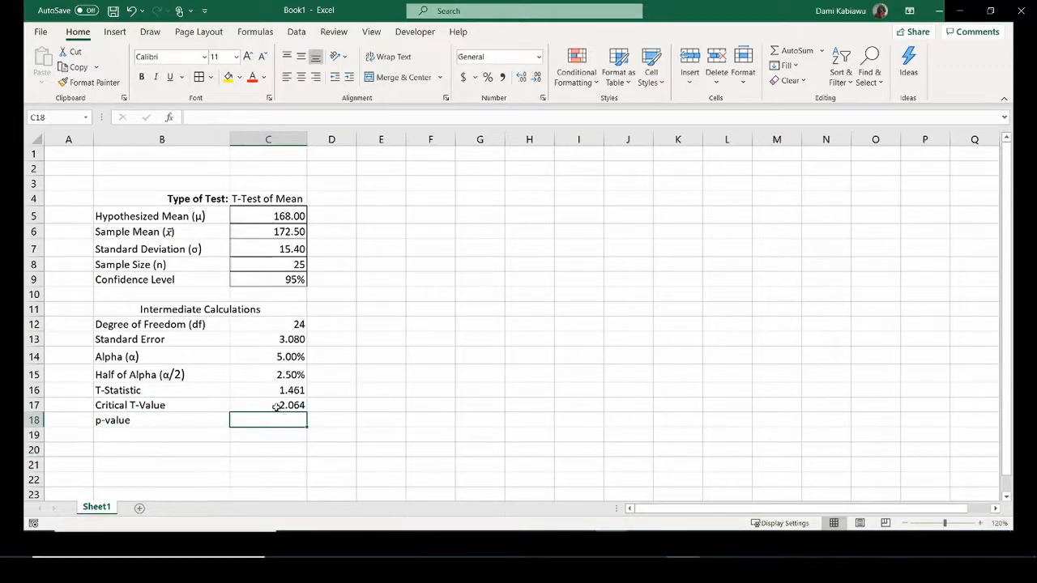
Build =T.DIST.2T(C16,C12) in C18 from the T-Statistic and degrees of freedom.
type("=")
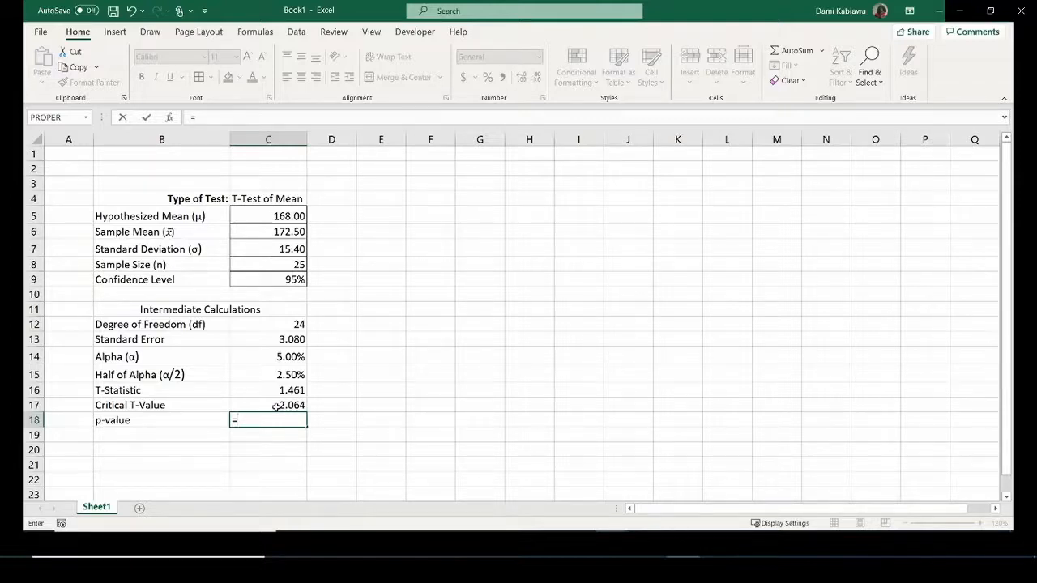
type("t")
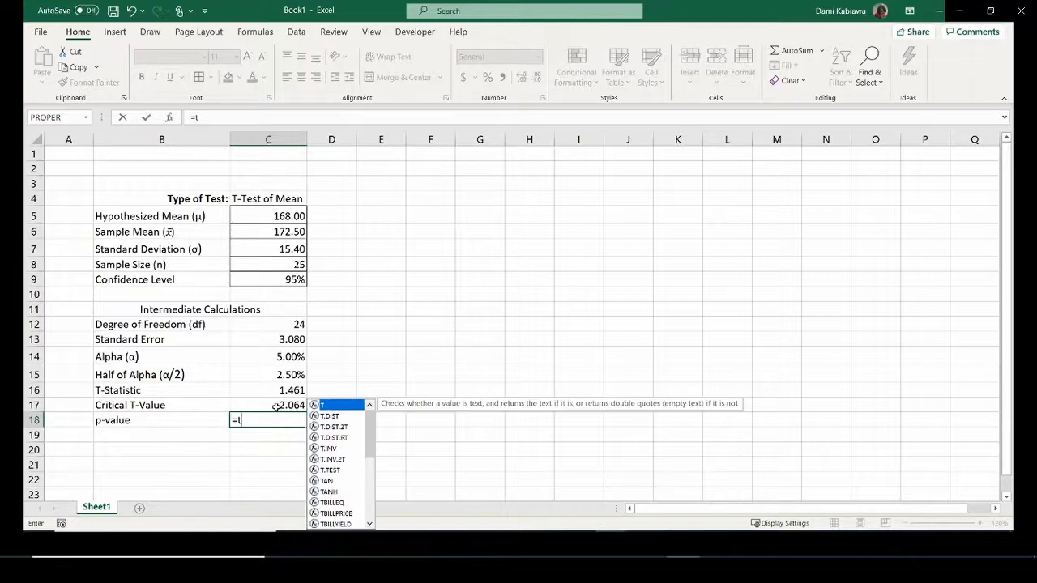
type(".dist")
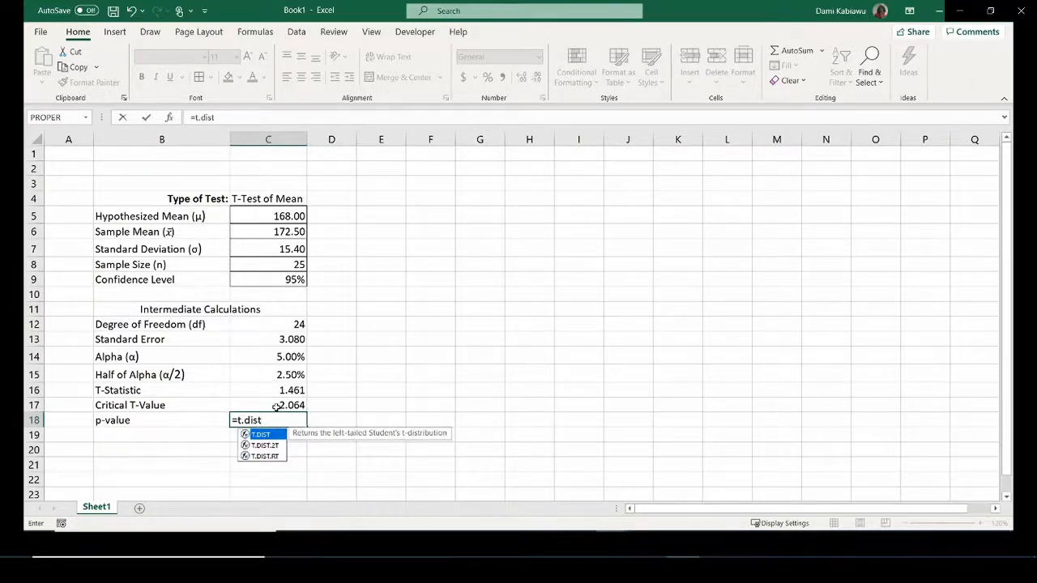
double_click(272, 446)
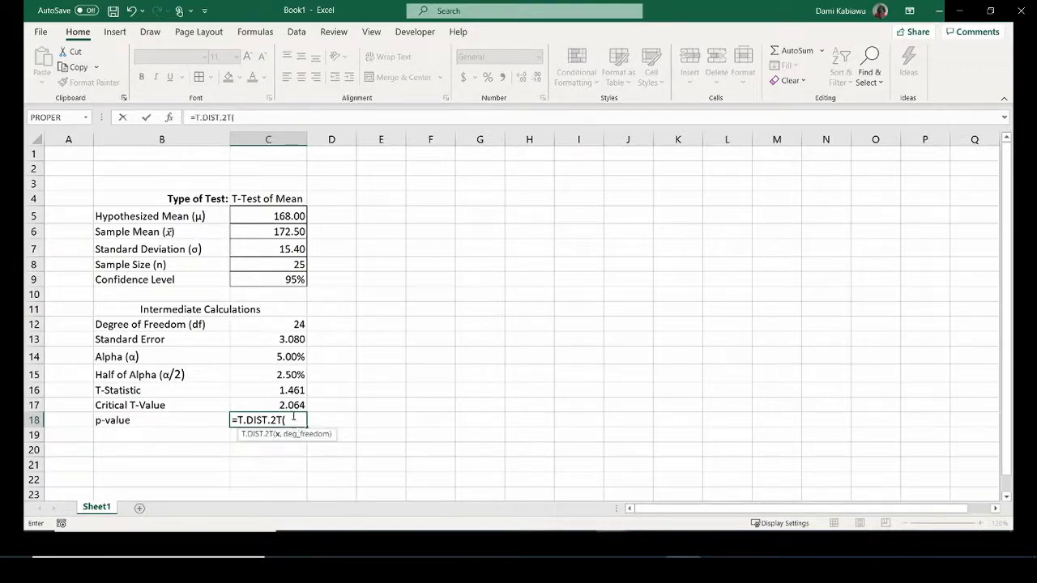
left_click(283, 404)
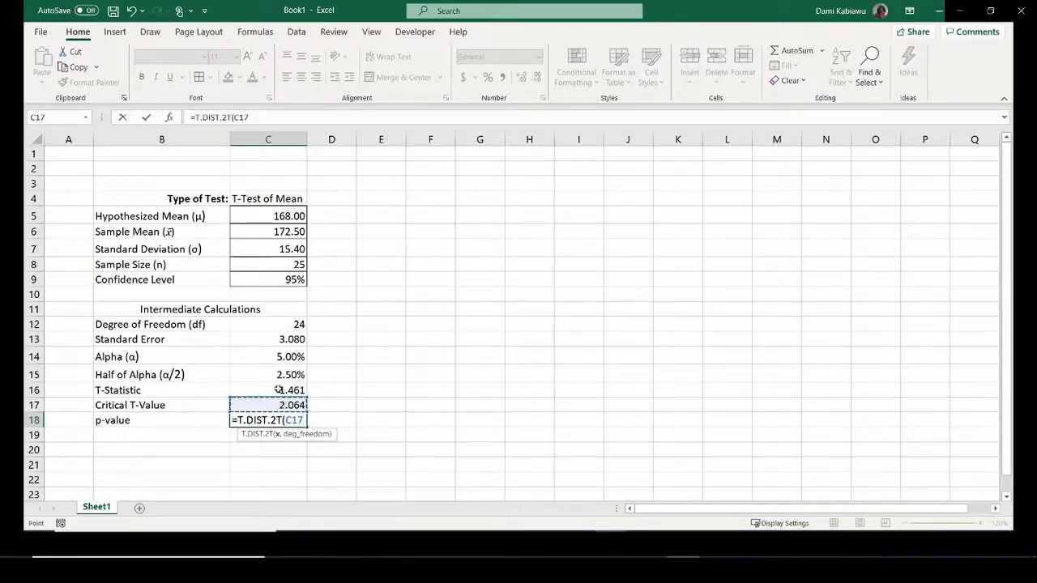
left_click(278, 390)
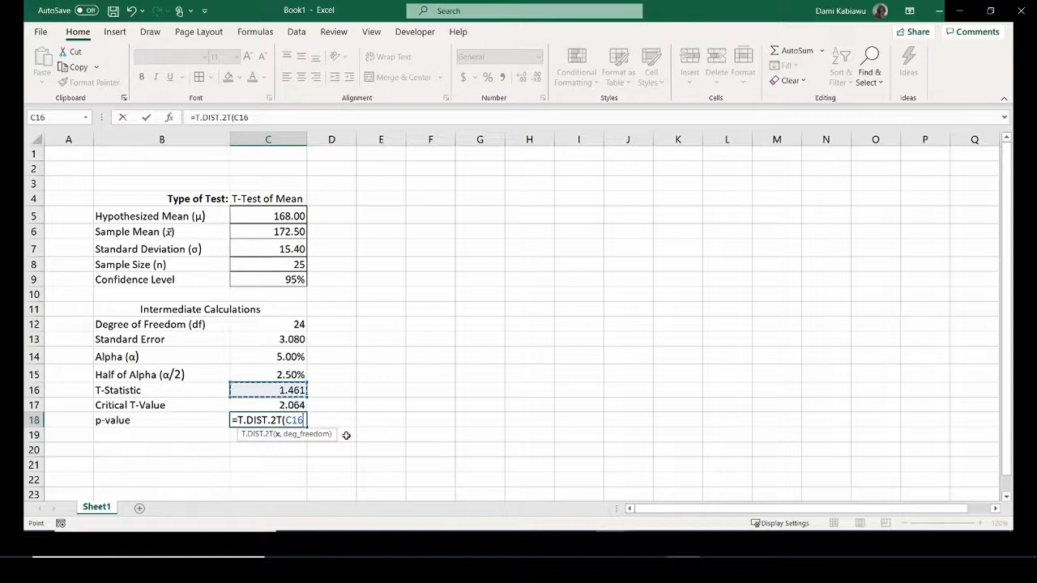
type(",")
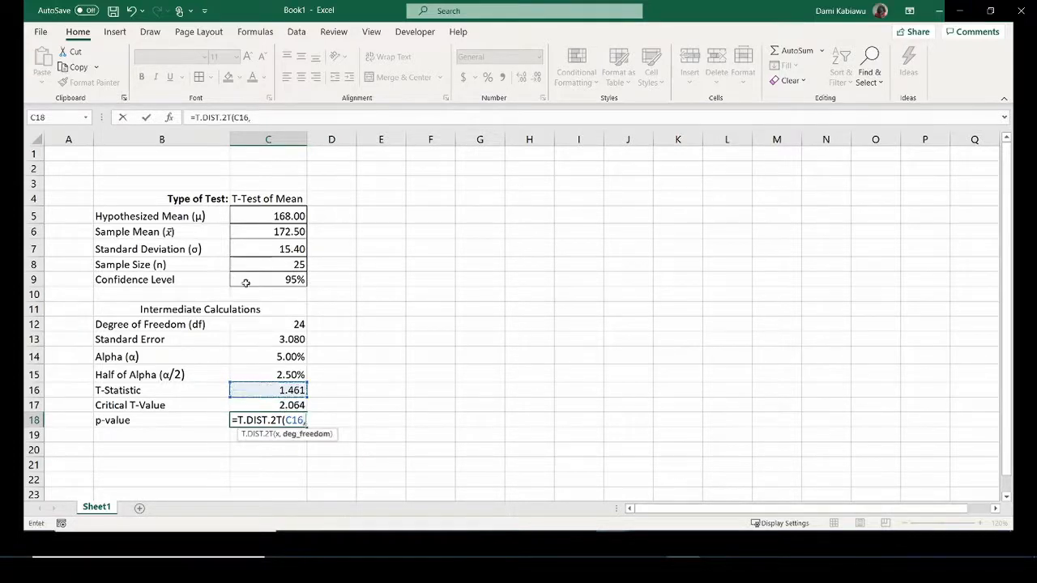
left_click(265, 325)
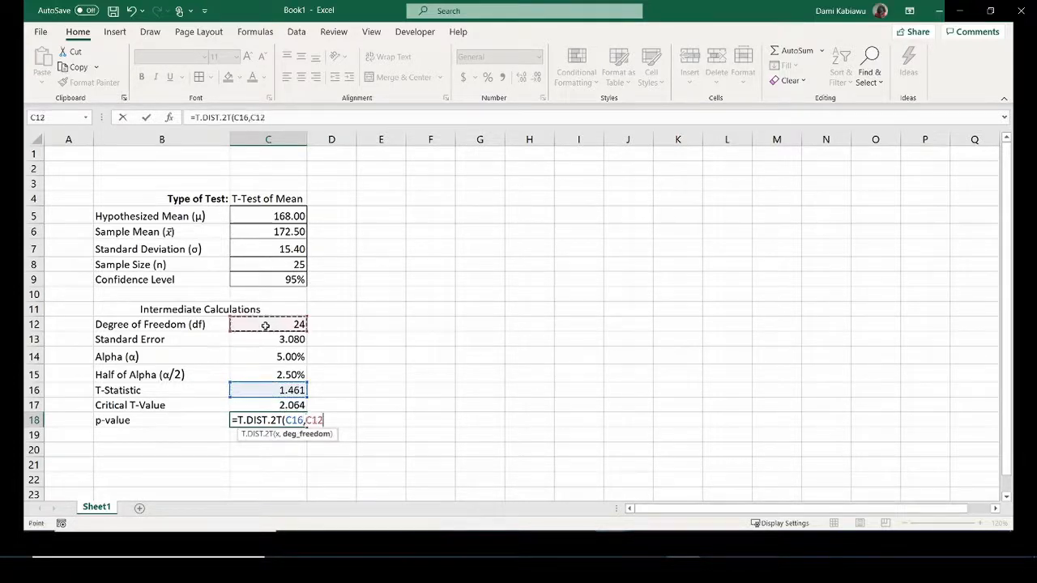
type(")")
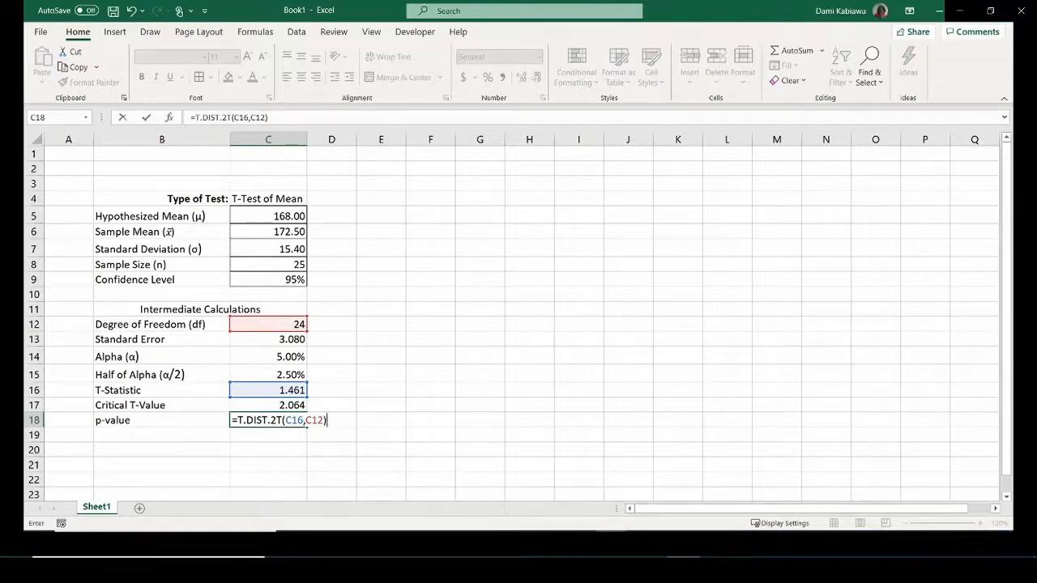
Commit the p-value formula and copy C15's percentage format to C18, showing 15.70%.
key("Return")
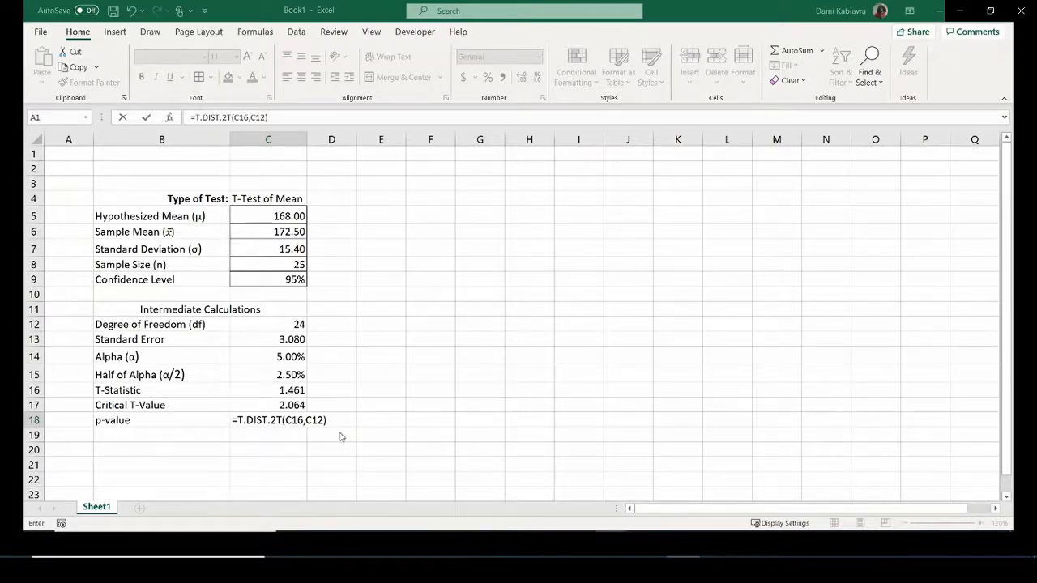
key("Return")
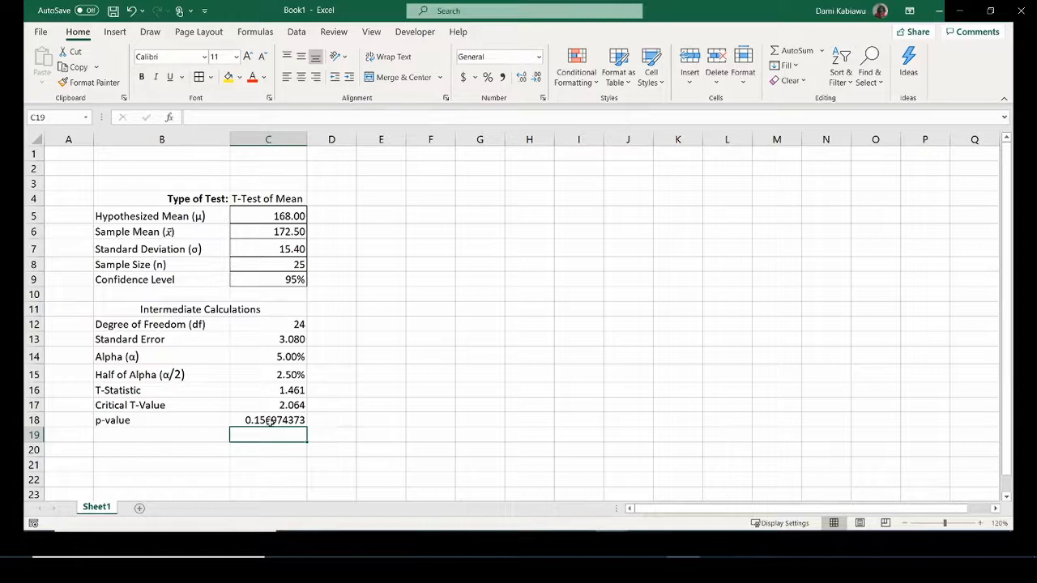
left_click(280, 376)
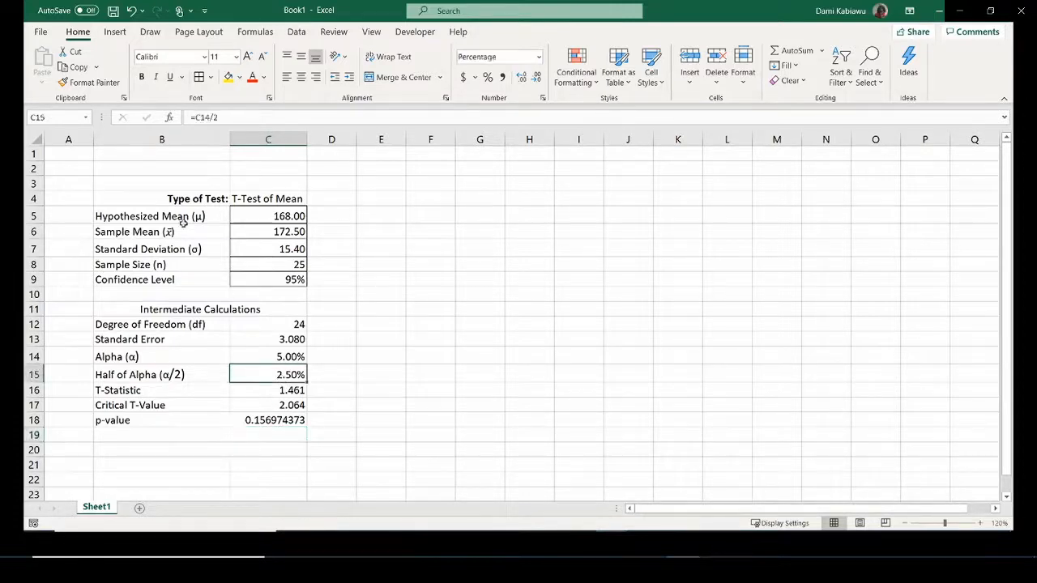
left_click(92, 82)
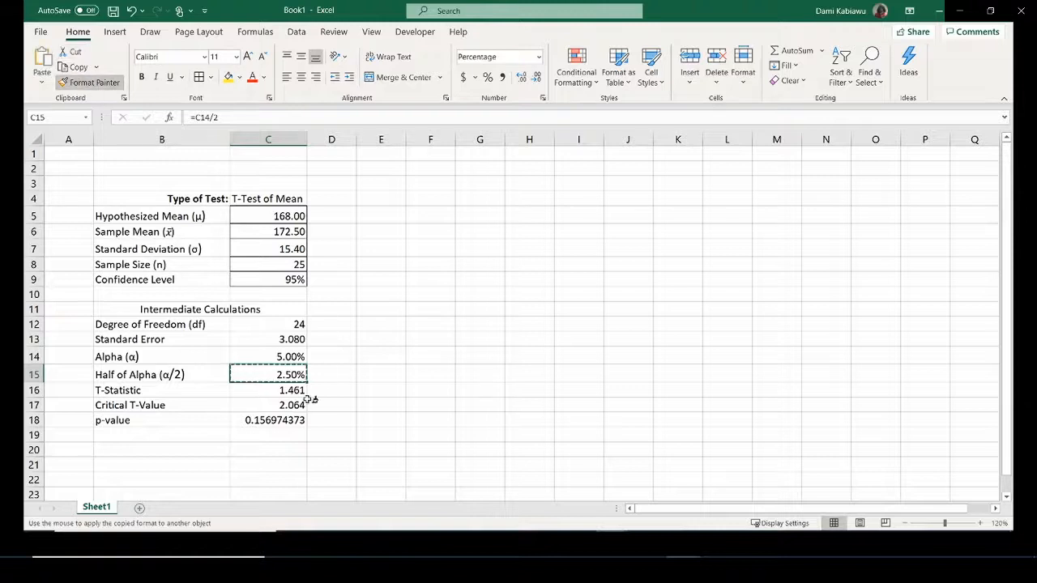
left_click(295, 421)
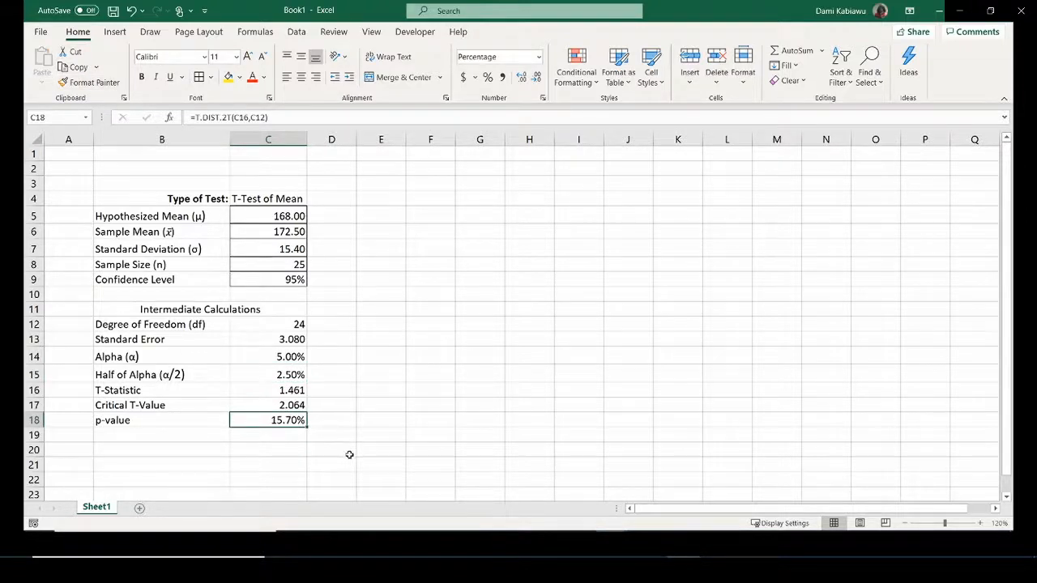
left_click(176, 434)
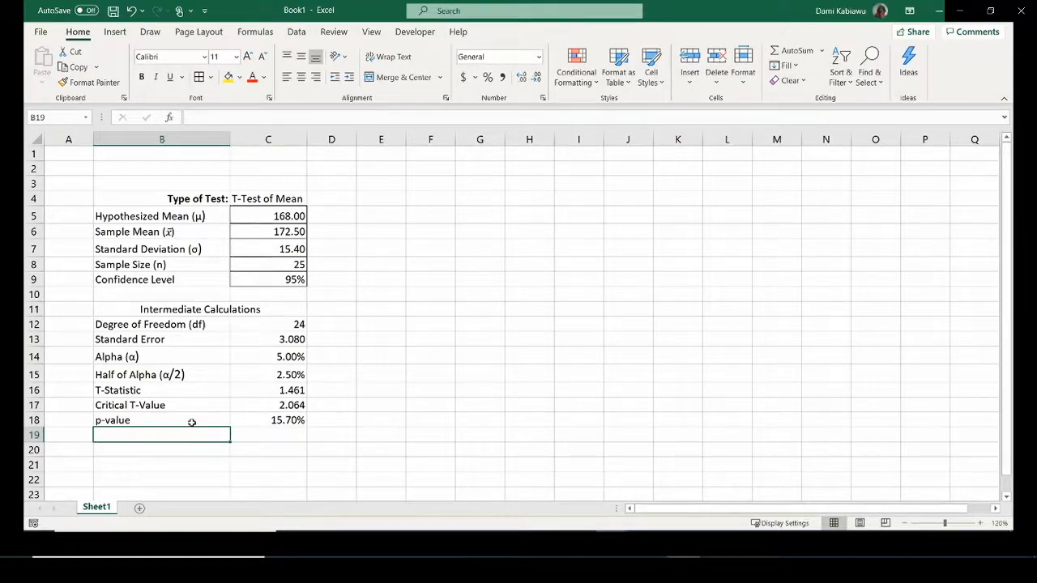
Label B19 'Reject?' and start =IF(C18>C14 in C19.
type("R")
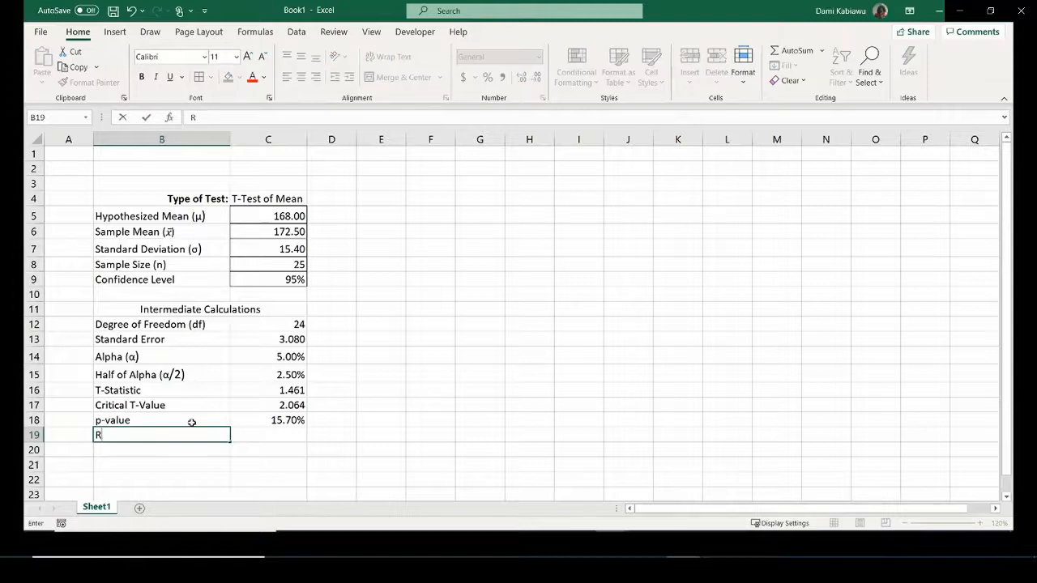
type("eject?")
left_click(261, 434)
type("=if")
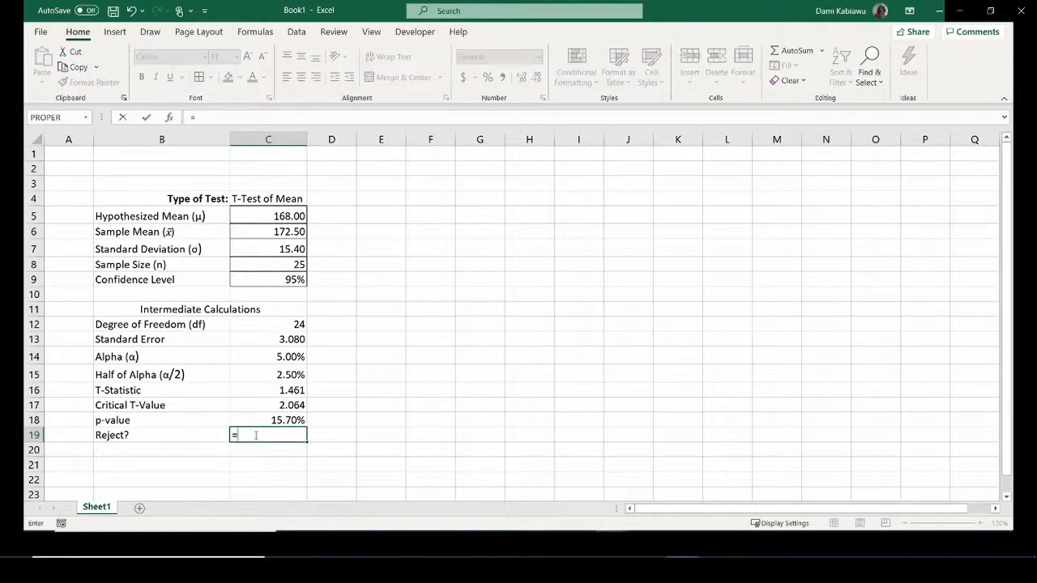
type("(")
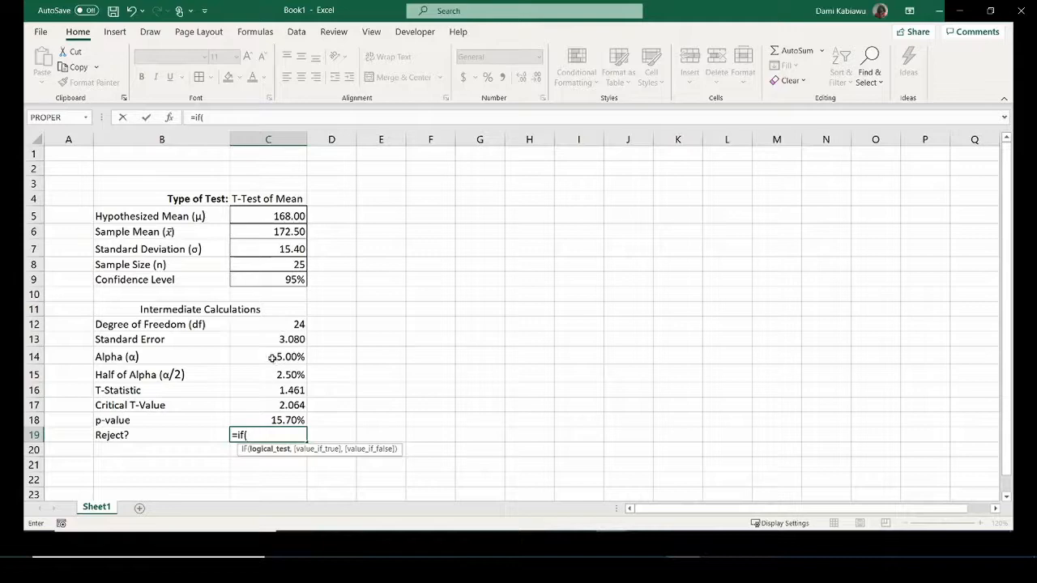
left_click(265, 418)
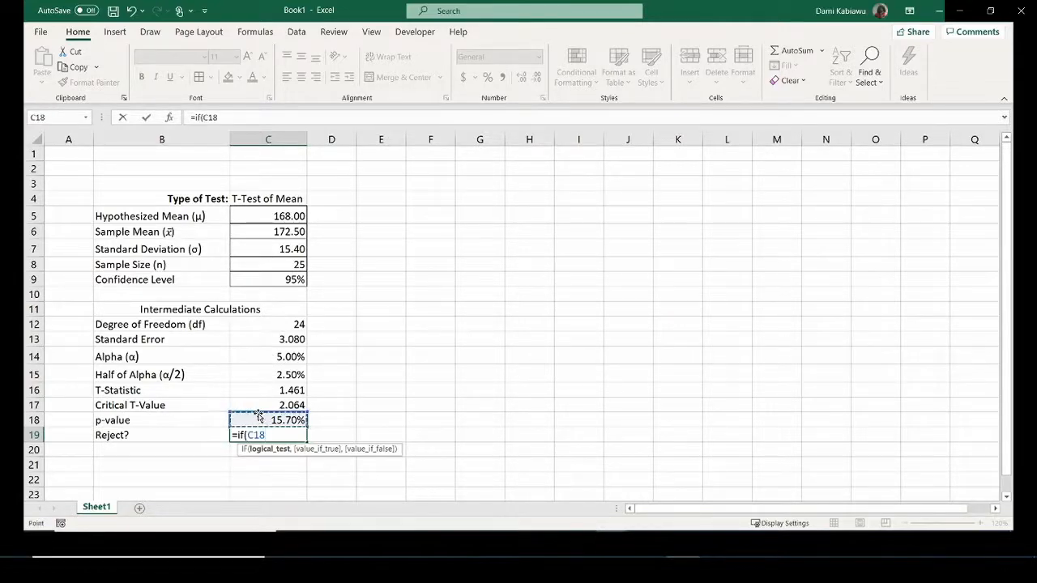
type(">")
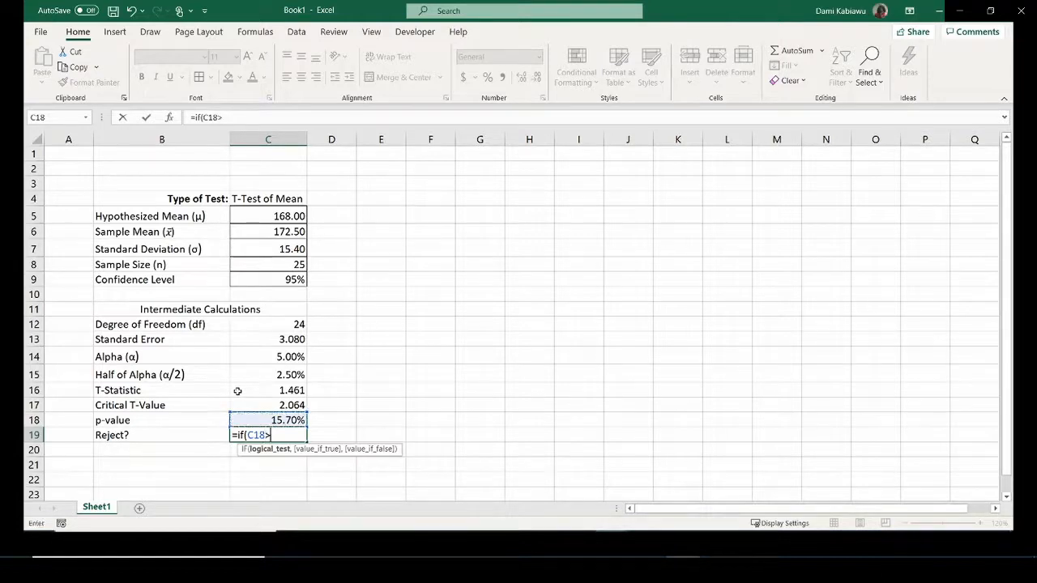
left_click(264, 355)
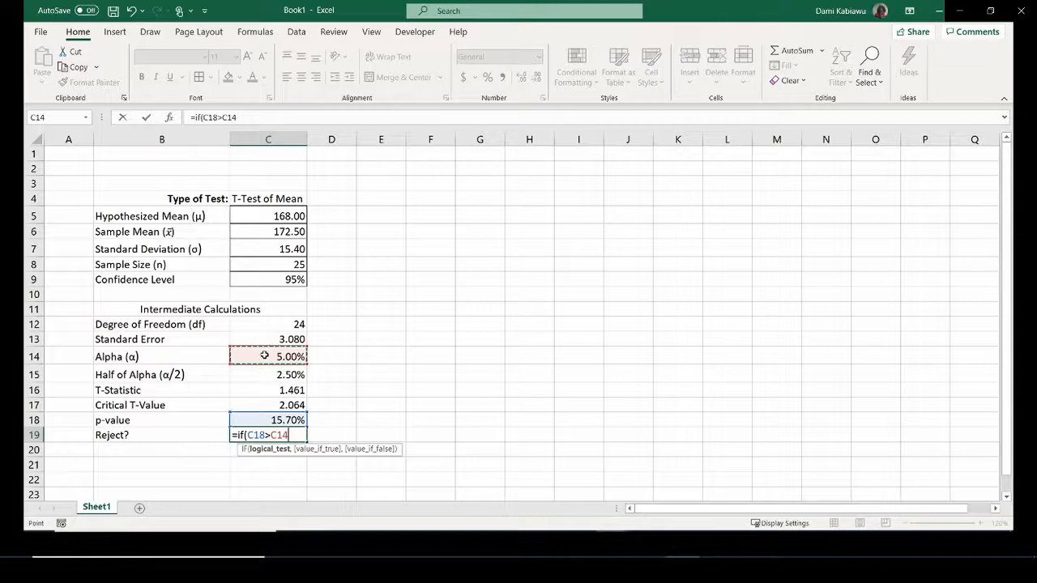
Finish the IF with results "Do not Reject" and "Reject" and commit it.
type(",")
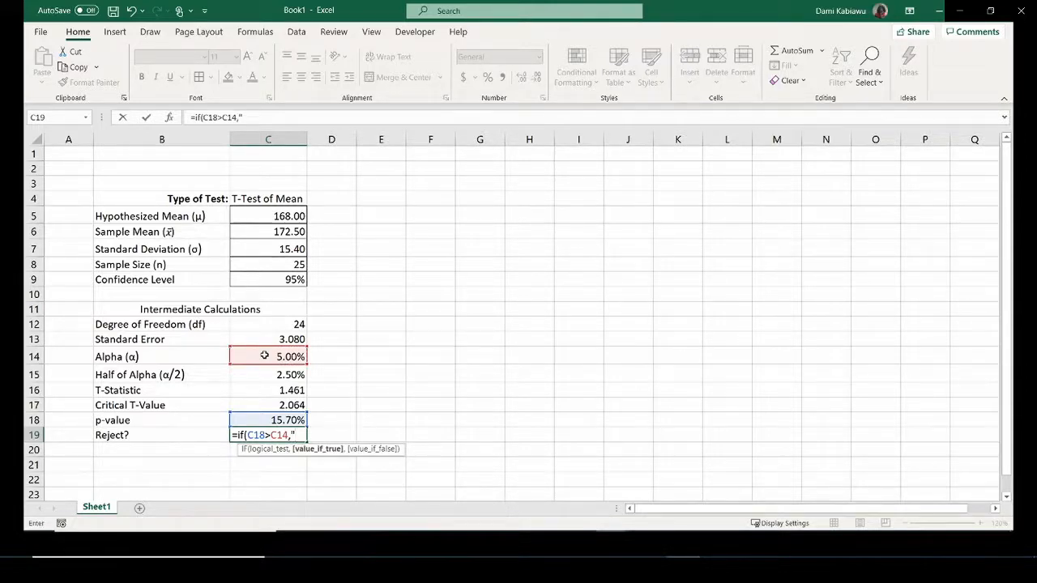
type("\"F")
key("BackSpace")
key("BackSpace")
type("Do not Reject the ")
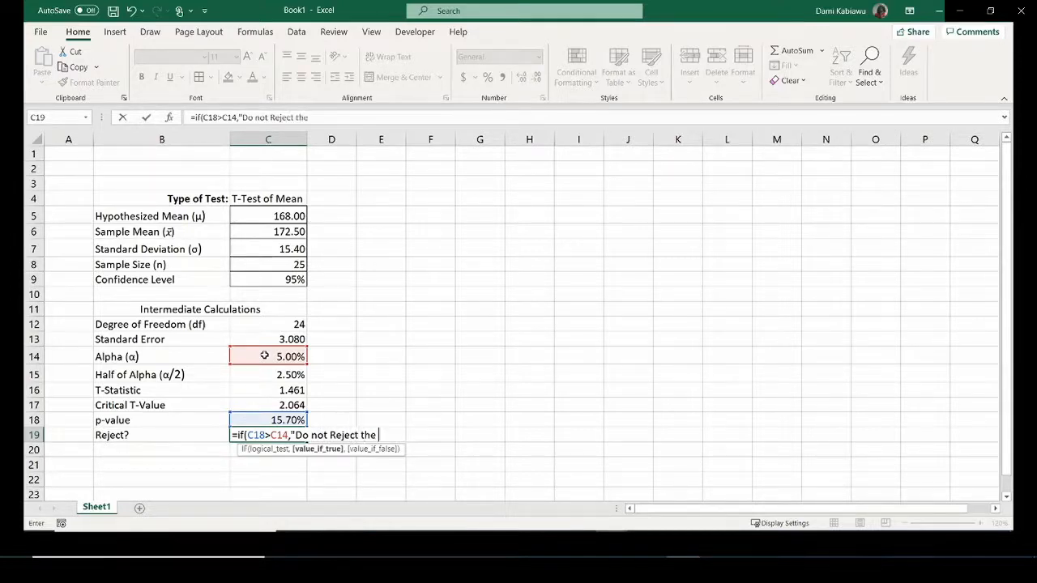
type("Null")
key("BackSpace")
key("BackSpace")
key("BackSpace")
key("BackSpace")
key("BackSpace")
key("BackSpace")
key("BackSpace")
key("BackSpace")
type(",")
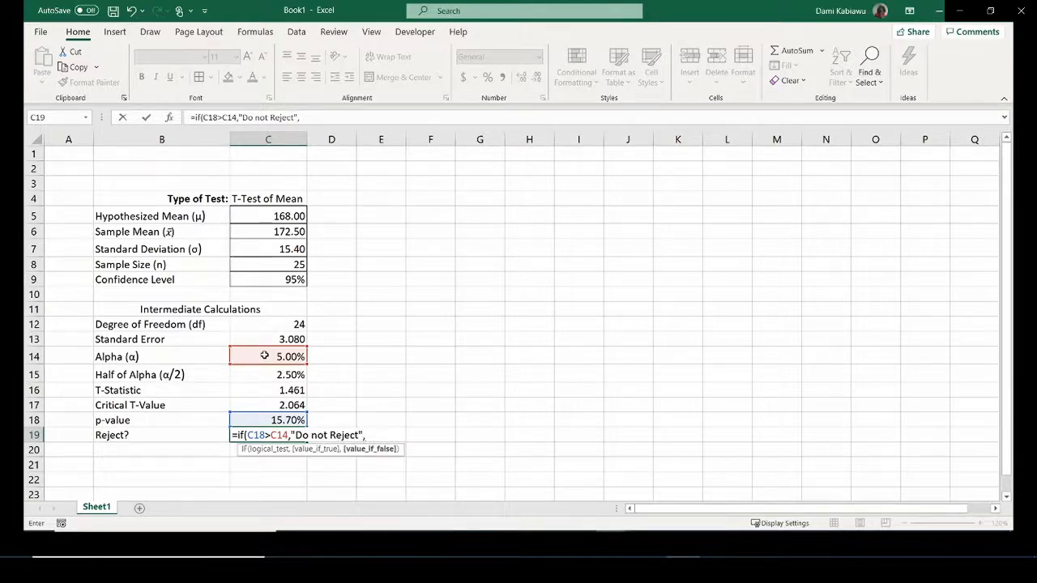
type("\"Reject")
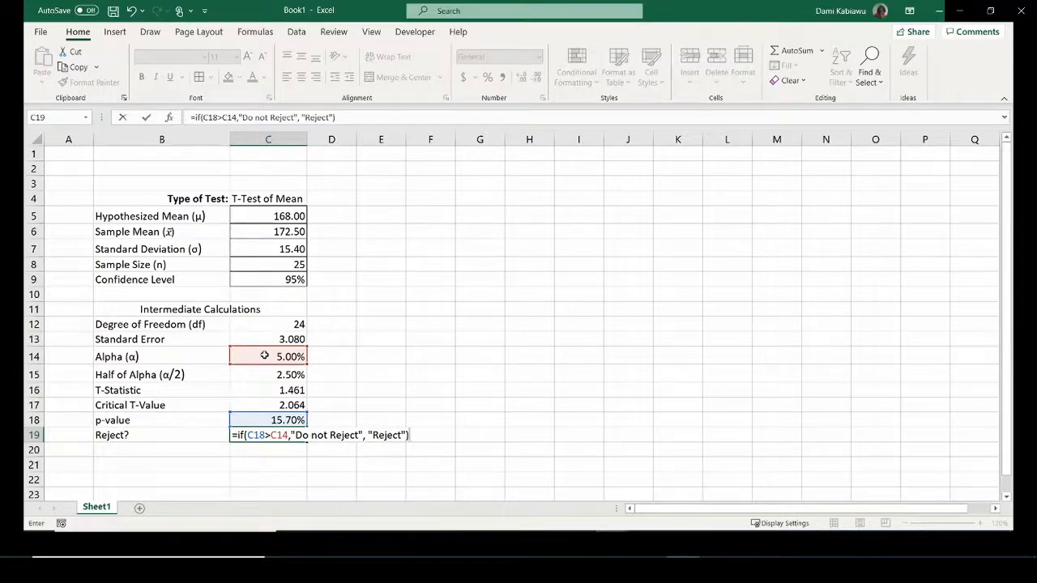
key("Return")
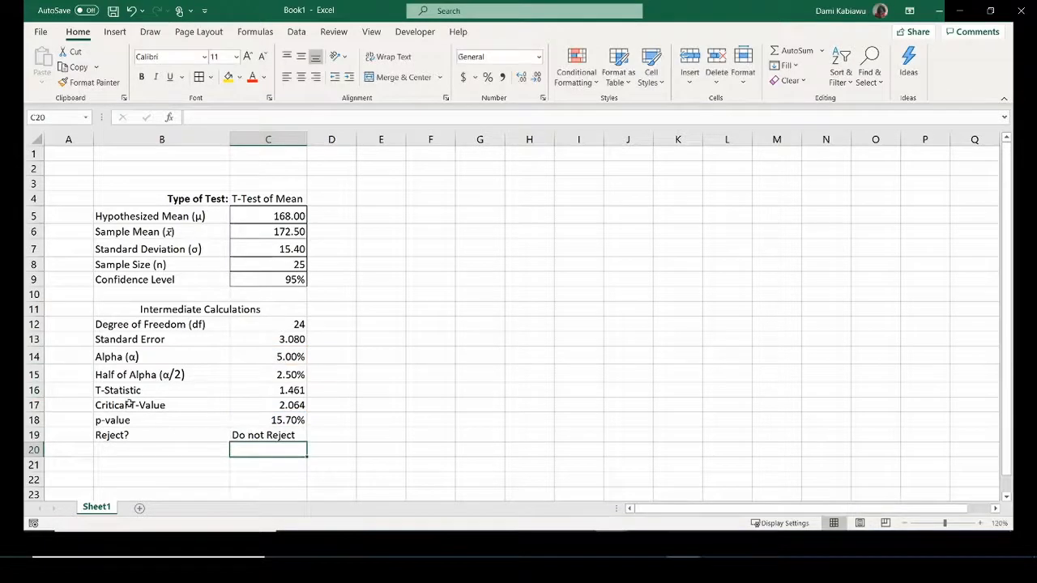
Merge and centre B21:C21 and enter the heading 'Confidence Interval Aroound Mean'.
scroll(222, 423, "down", 1)
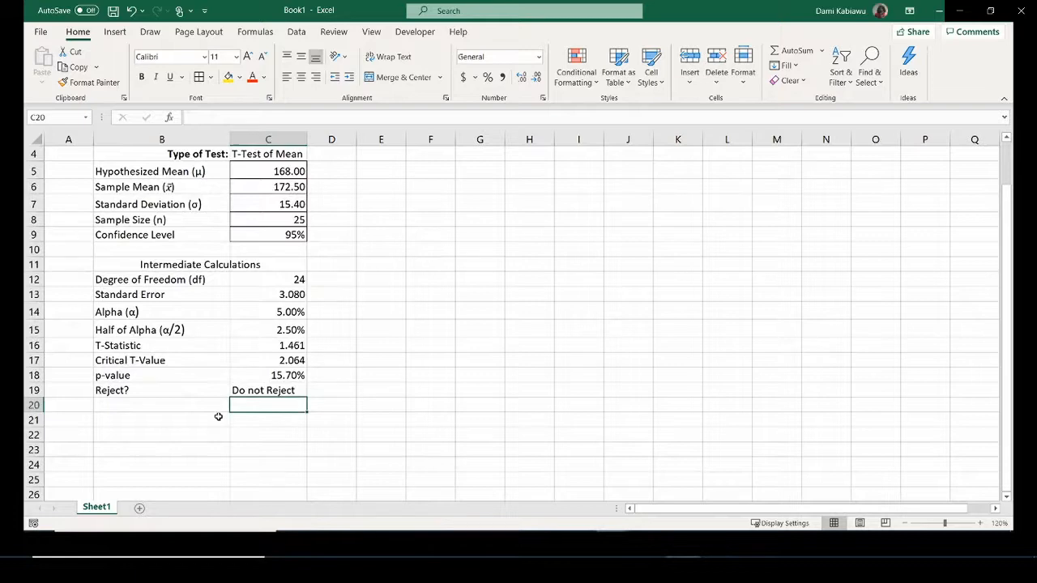
scroll(218, 416, "down", 1)
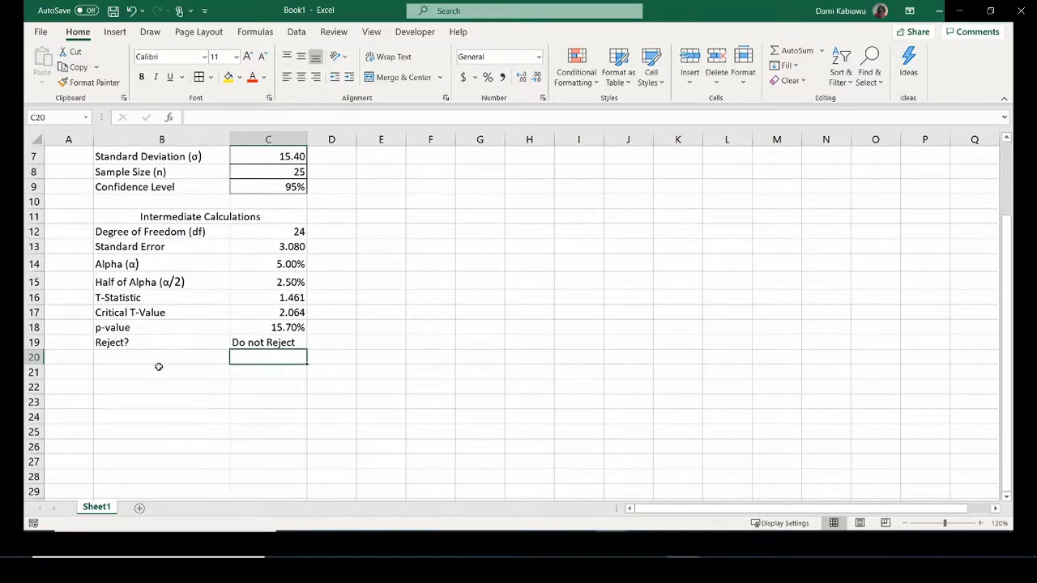
left_click_drag(158, 369, 234, 367)
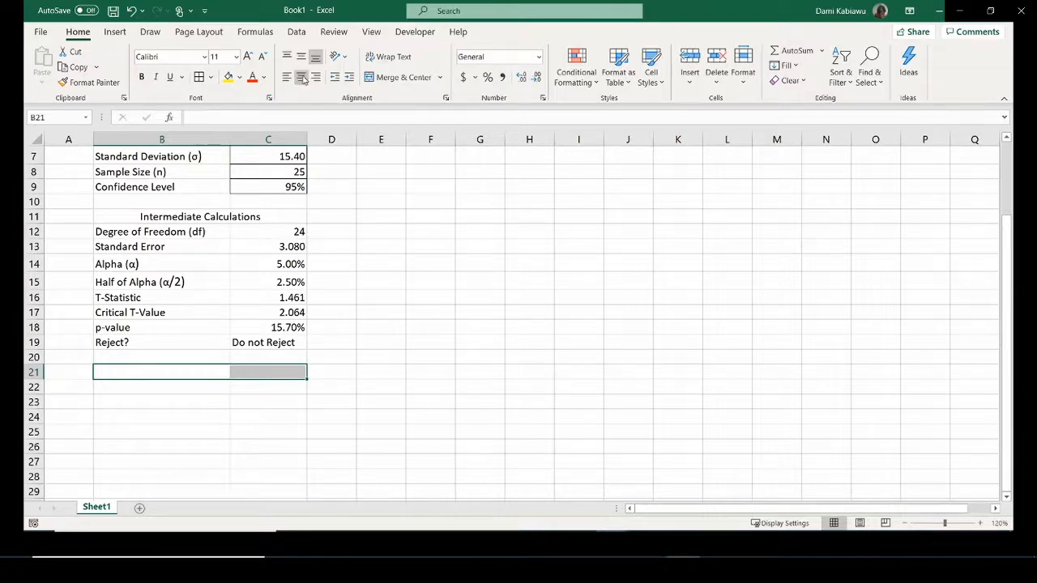
left_click(409, 77)
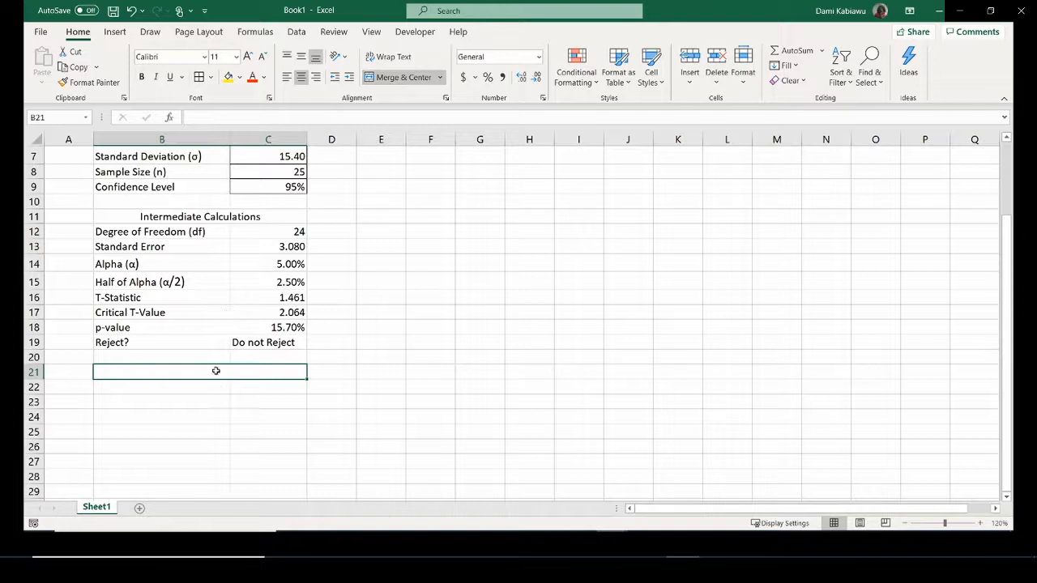
type("C")
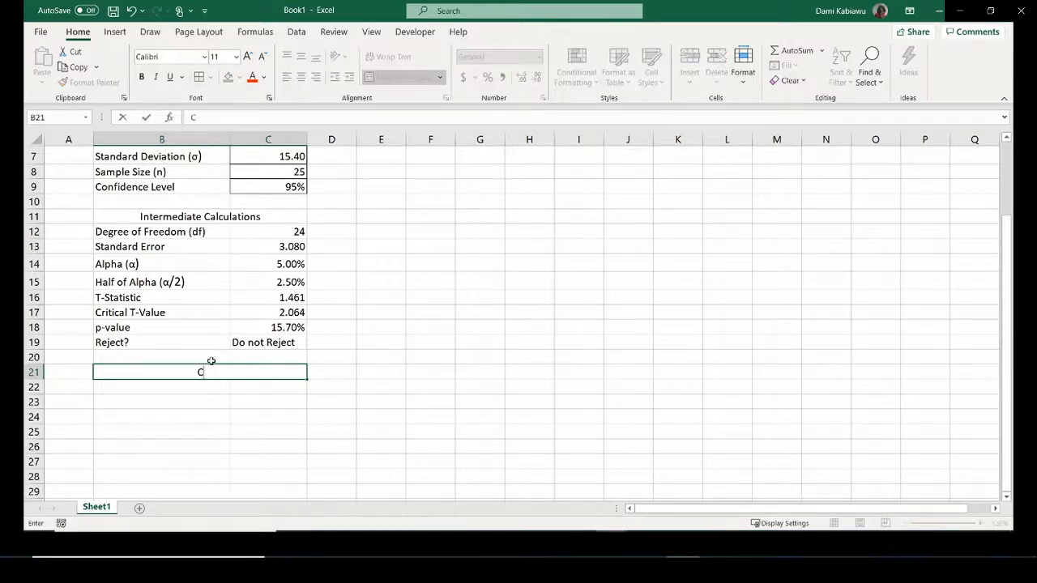
type("onfidence I")
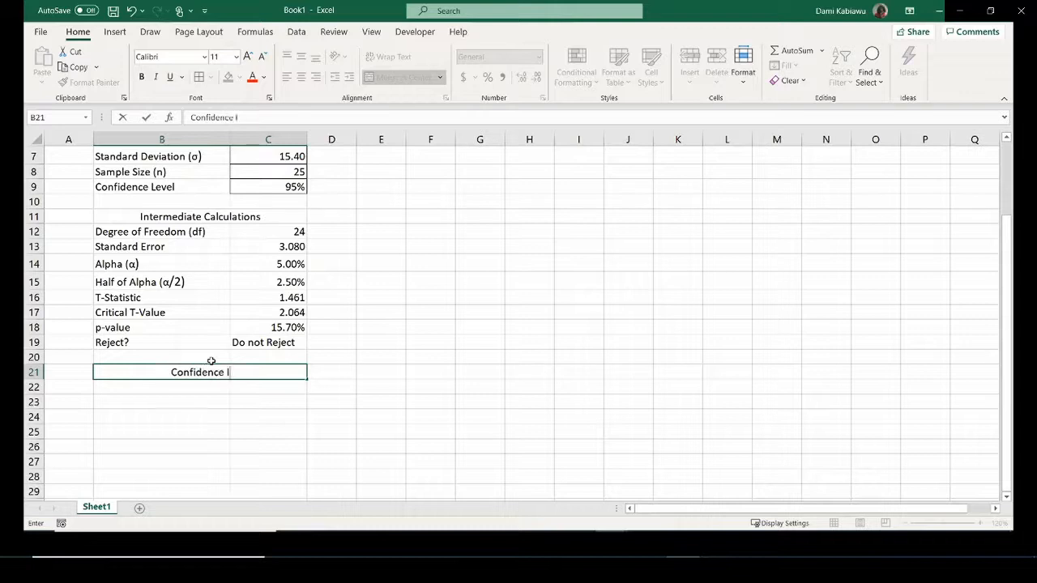
type("nterval")
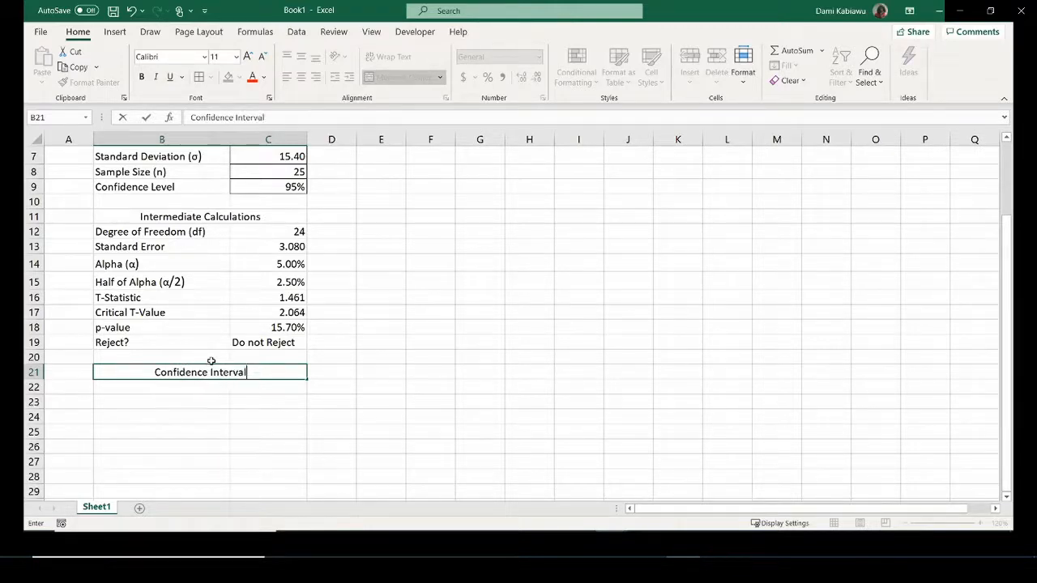
type(" Aroou")
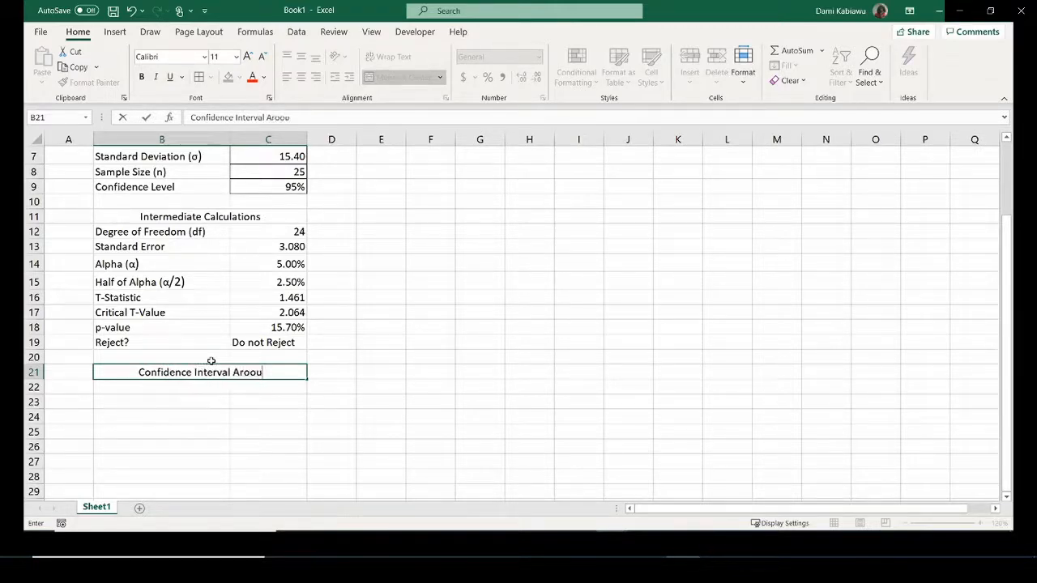
type("nd Mean")
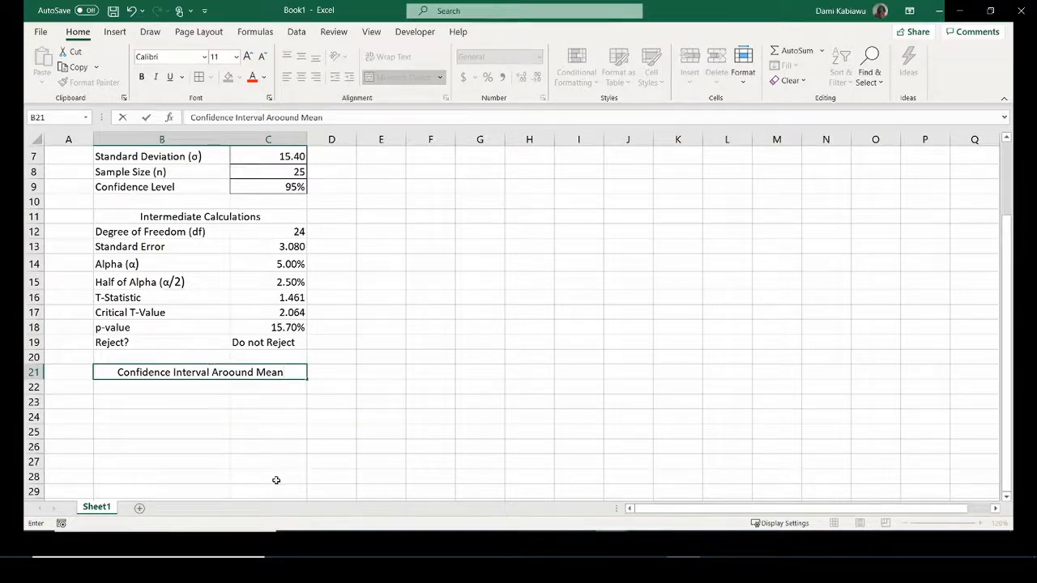
left_click(219, 389)
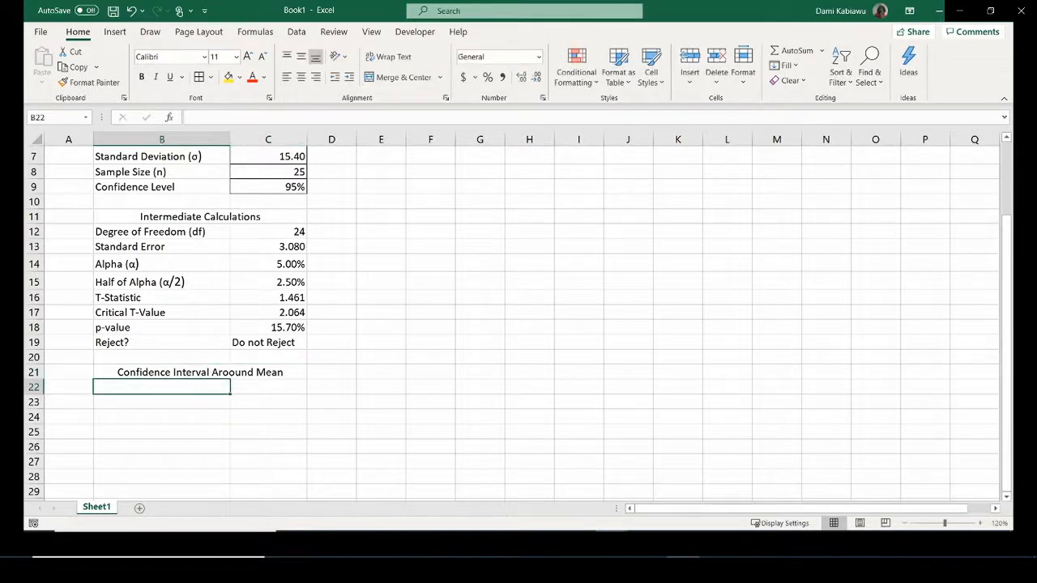
Correct the B21 heading typo so 'Aroound' reads 'around'.
scroll(518, 324, "down", 1)
scroll(518, 324, "up", 3)
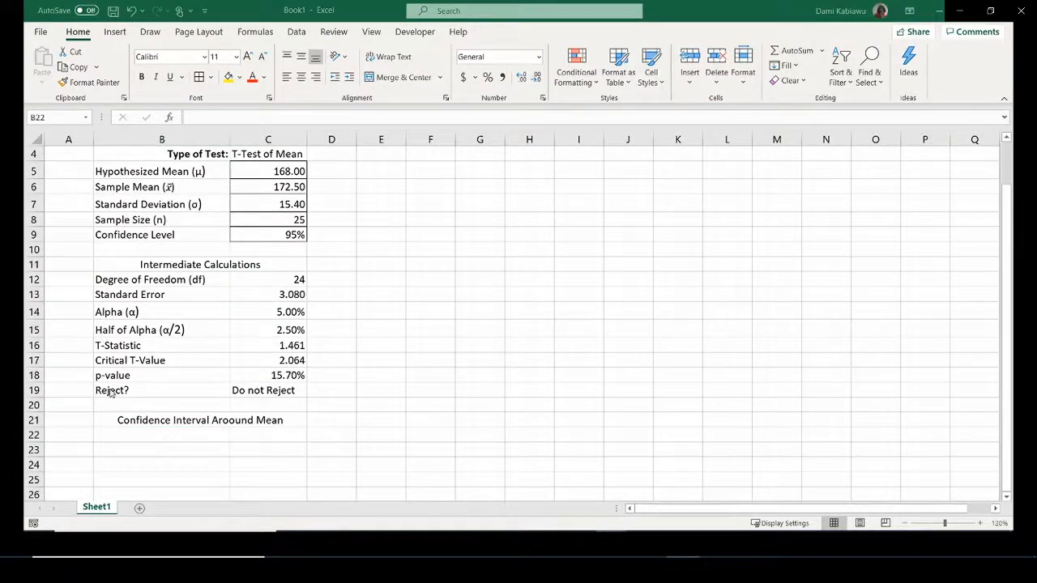
left_click(210, 436)
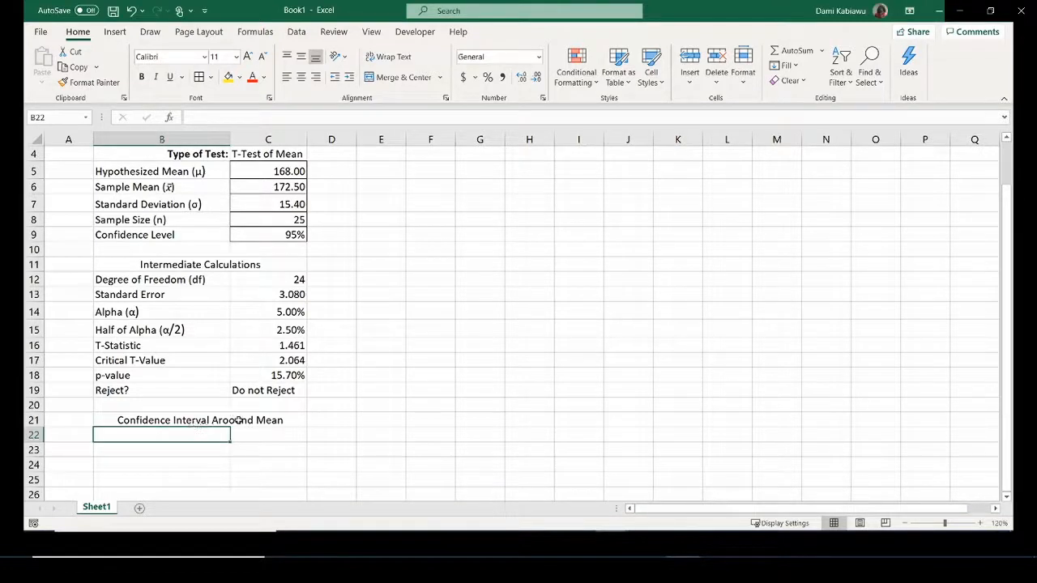
double_click(237, 419)
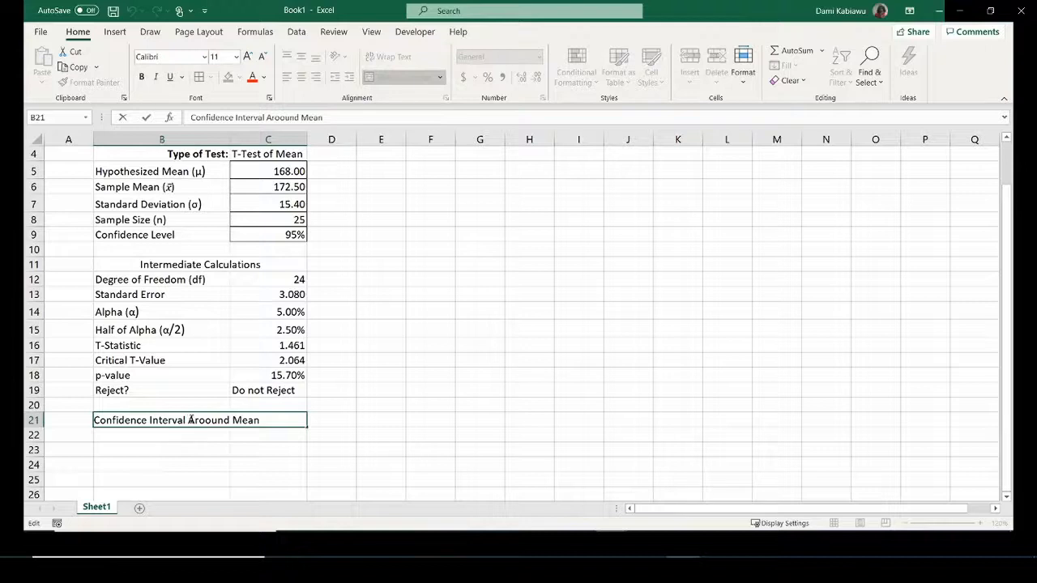
left_click_drag(188, 420, 195, 420)
type("a")
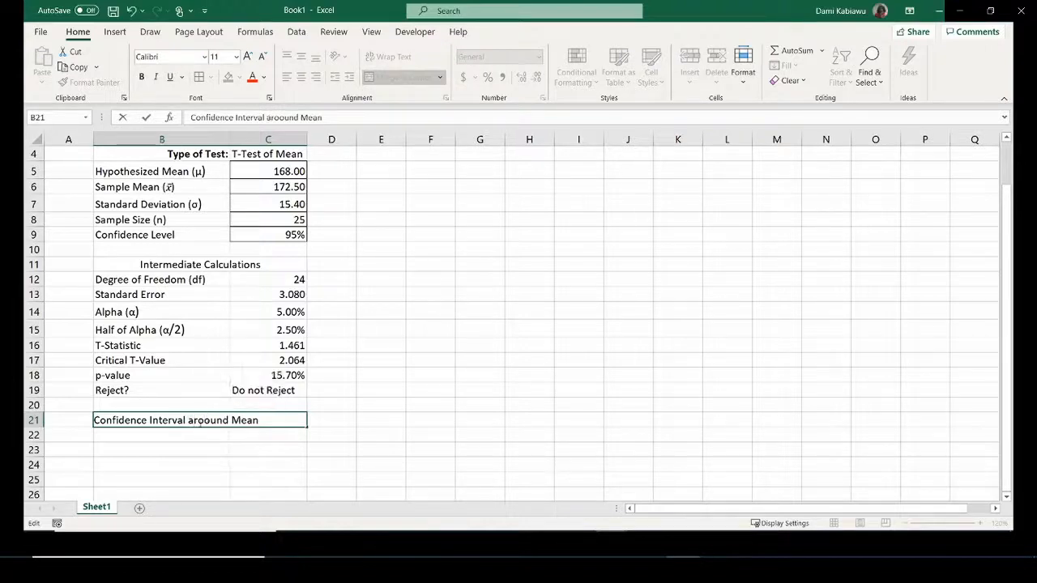
left_click(207, 421)
key("BackSpace")
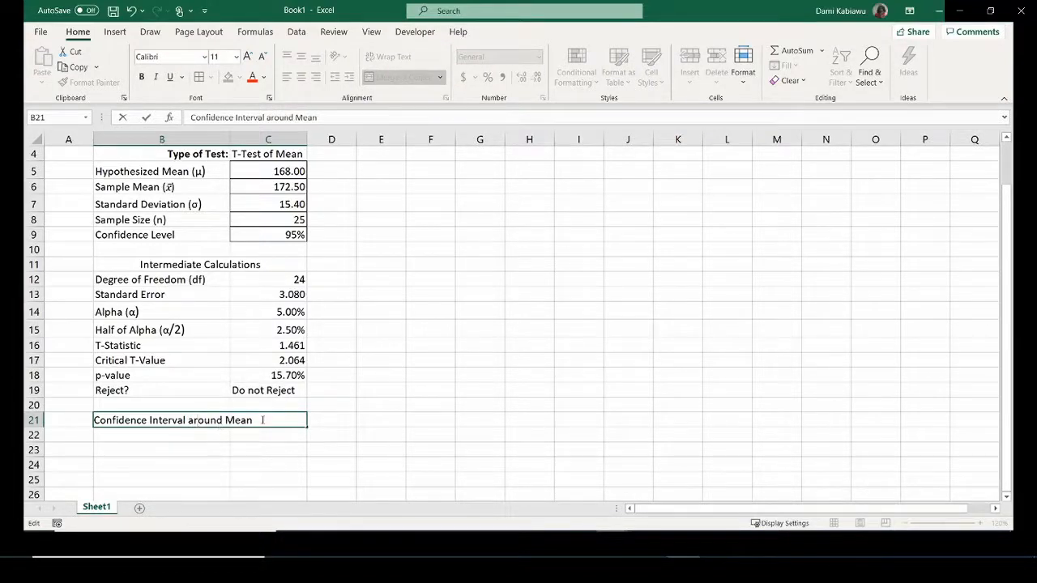
Change B21 to the formula ="Confidence Interval around "&B5 and widen columns B and C.
left_click(263, 419)
type("=")
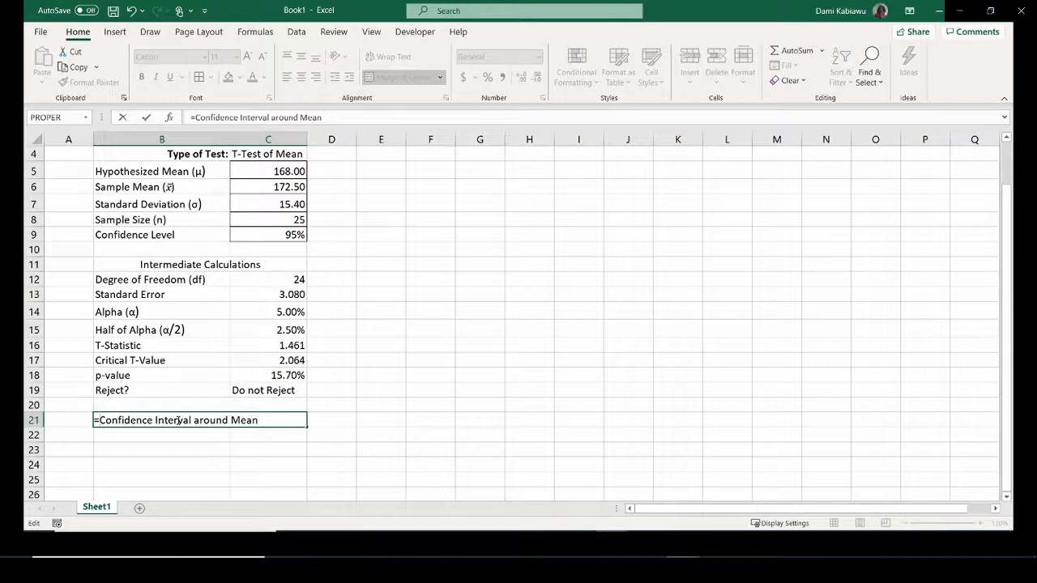
type("\"")
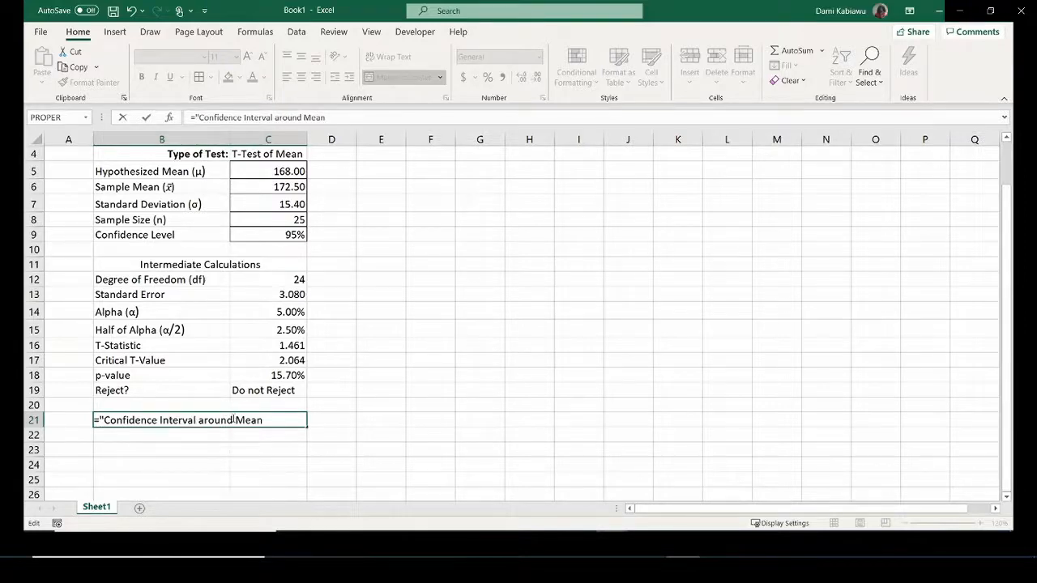
left_click(234, 419)
type("\"")
key("BackSpace")
type("\"&")
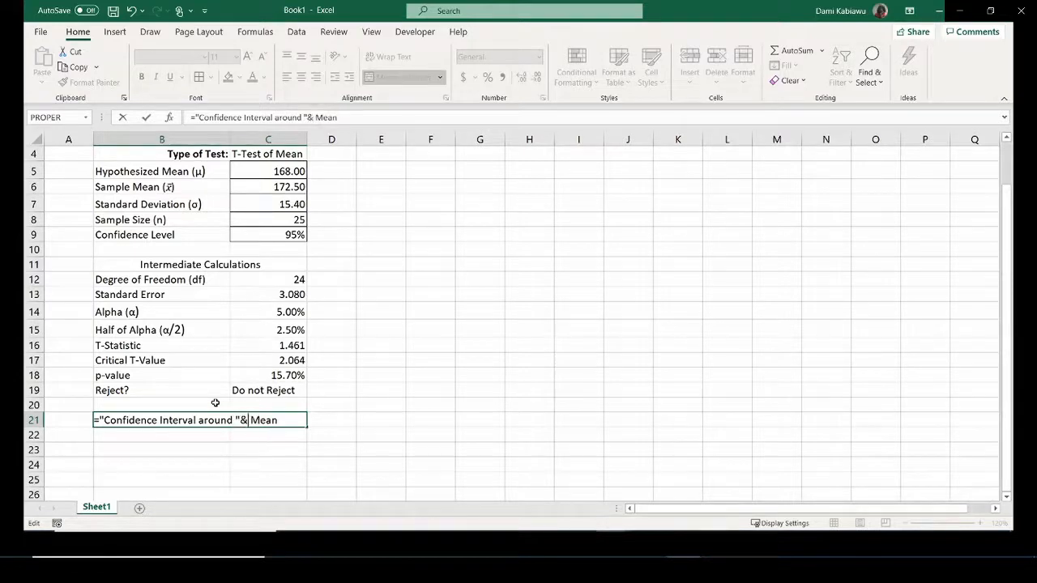
key("Delete")
key("Delete")
key("Delete")
key("Delete")
key("Delete")
left_click(151, 172)
key("Return")
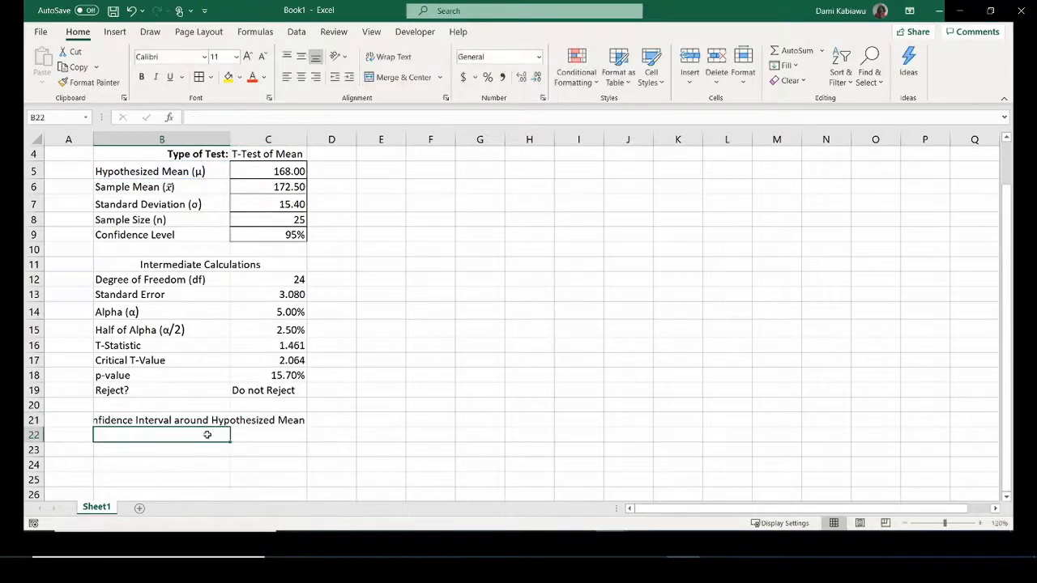
left_click(220, 421)
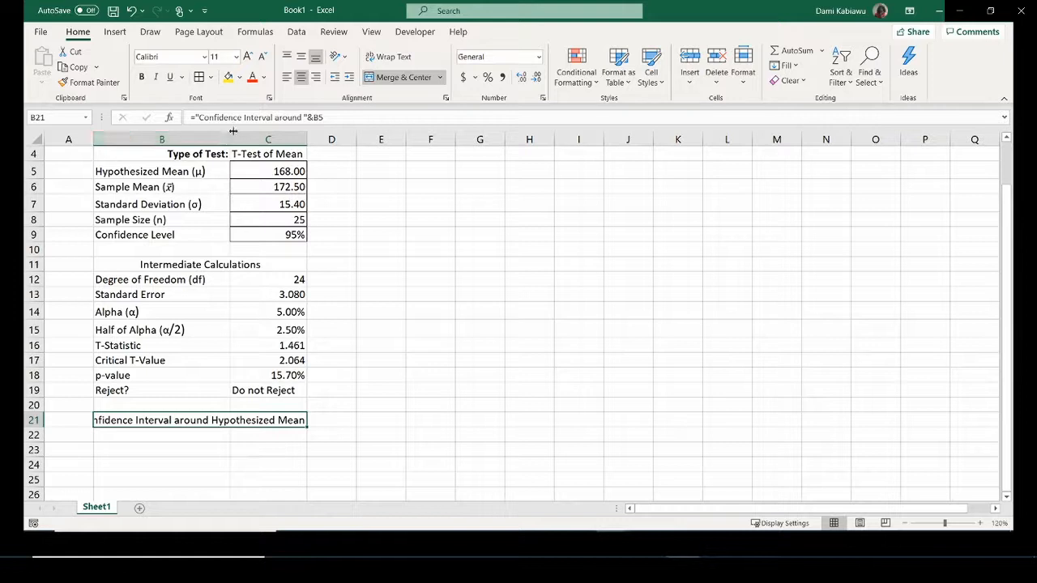
mouse_move(231, 140)
left_mouse_down()
mouse_move(209, 139)
mouse_move(249, 138)
mouse_move(228, 138)
mouse_move(239, 138)
left_mouse_up()
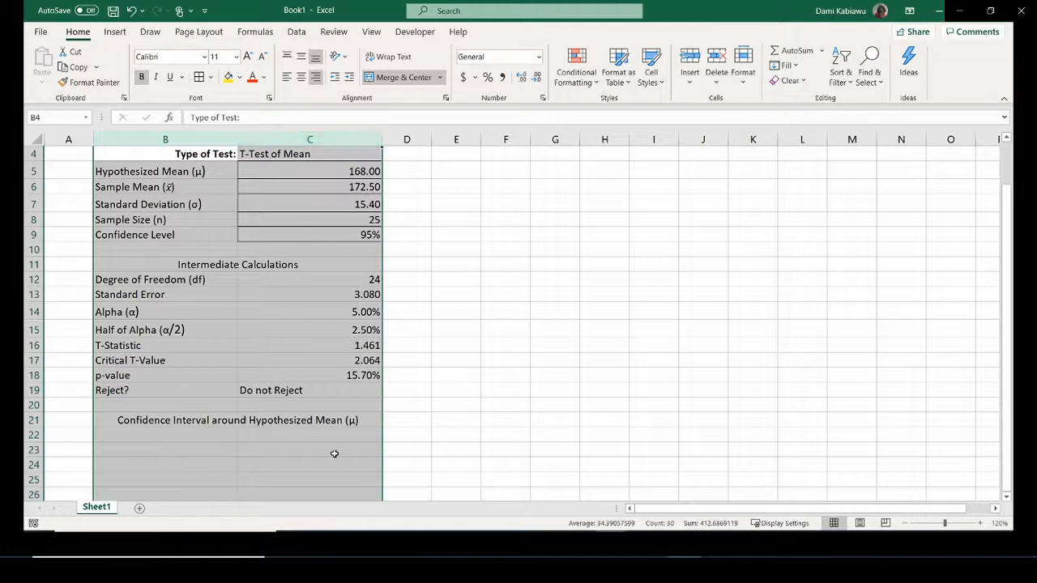
Enter the labels 'Lower Bounds' in B22 and 'Upper Bounds' in B23.
left_click(334, 453)
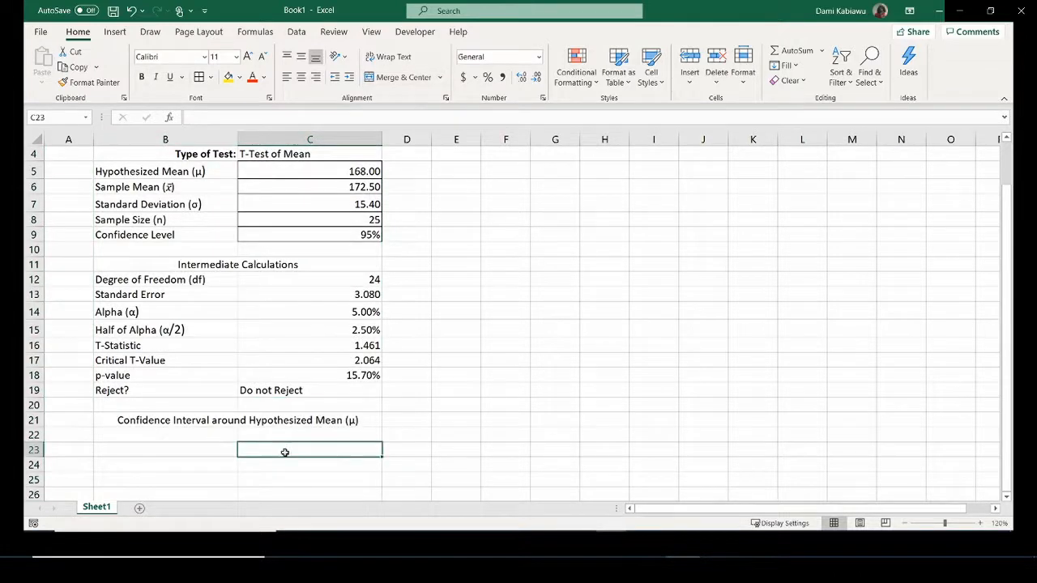
left_click(187, 434)
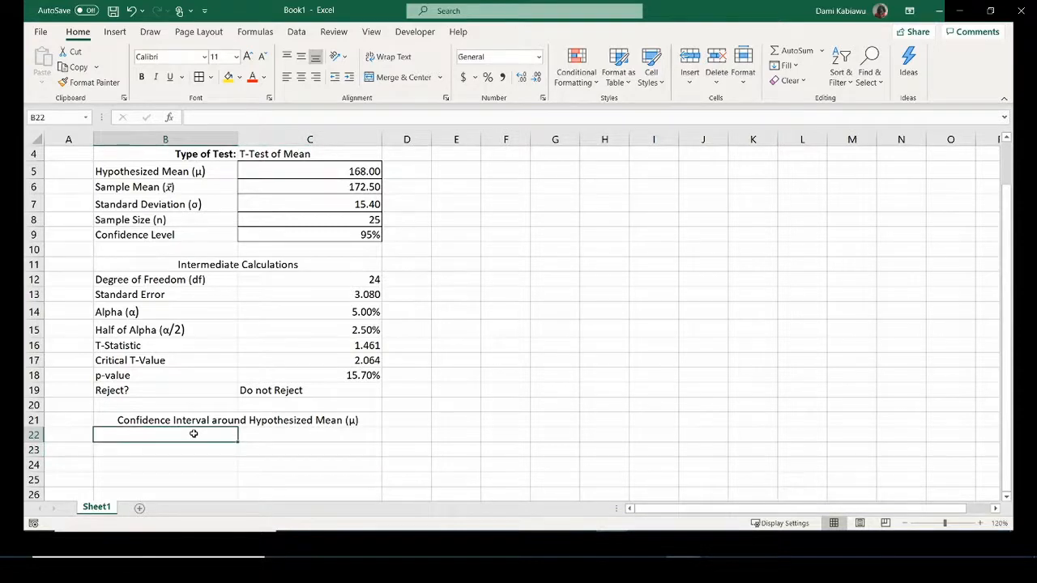
type("Lower ")
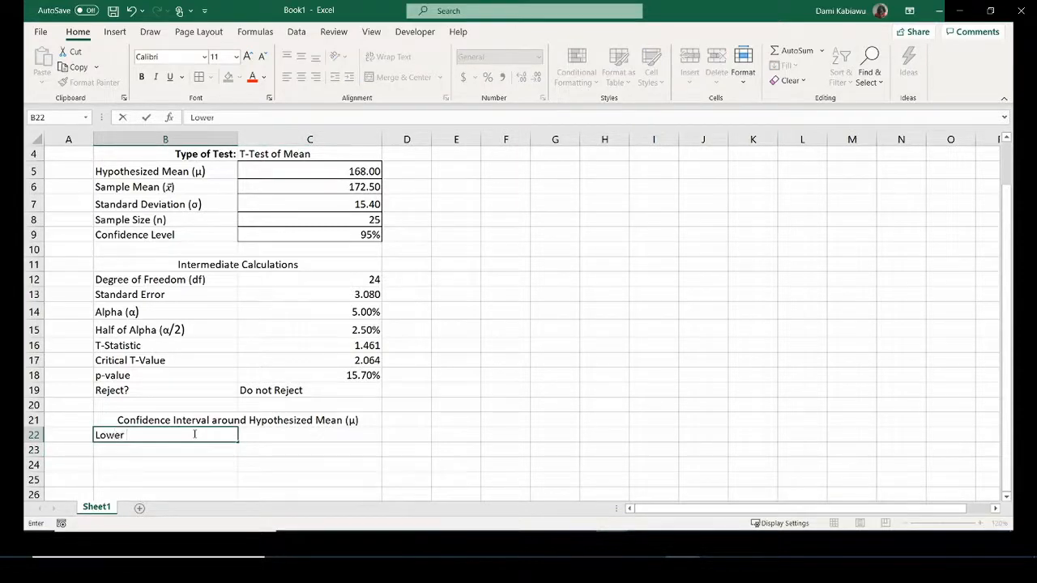
type("Bounds")
key("Return")
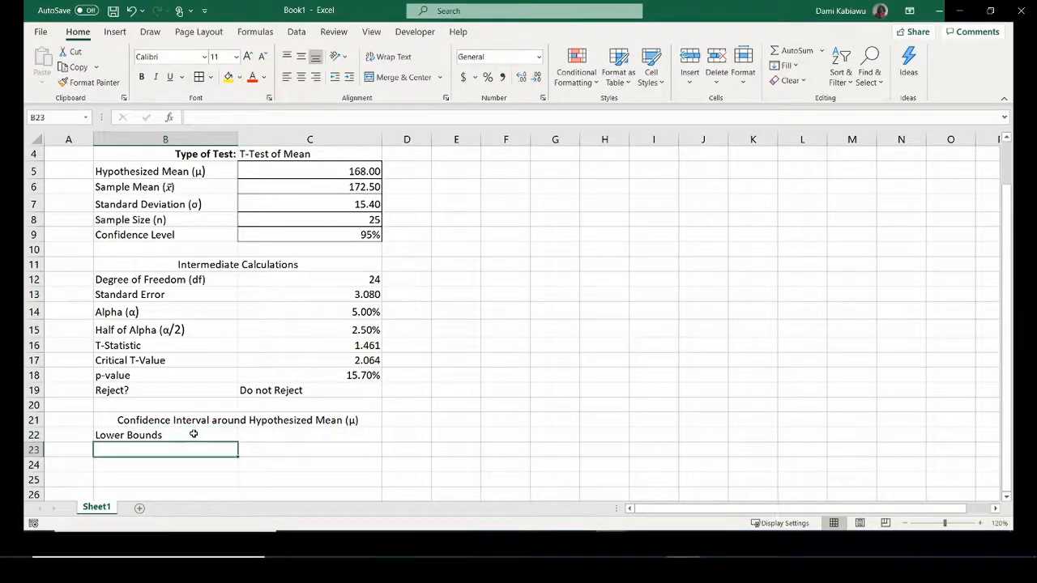
type("Upper")
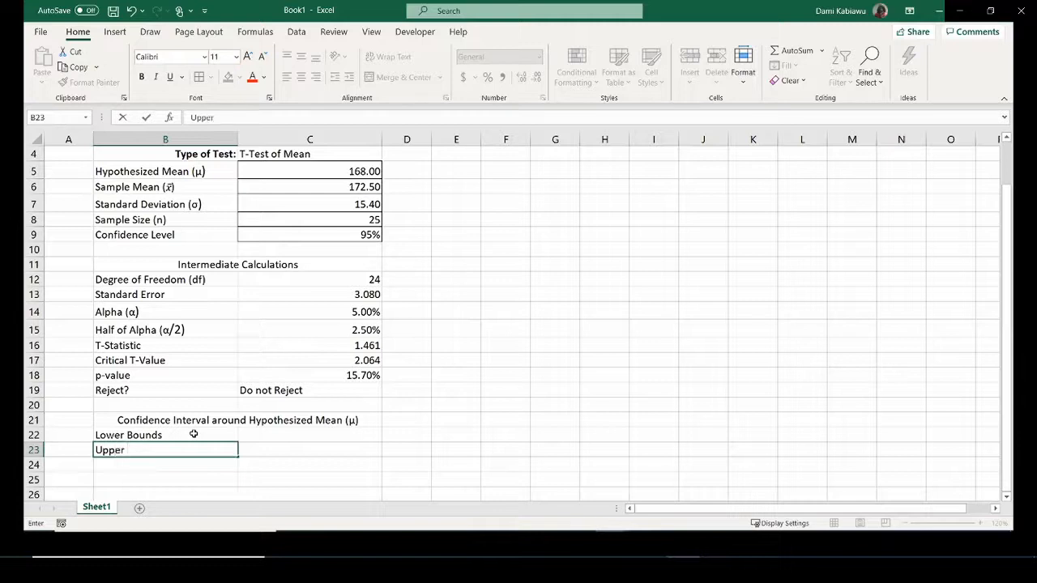
type(" Bounds")
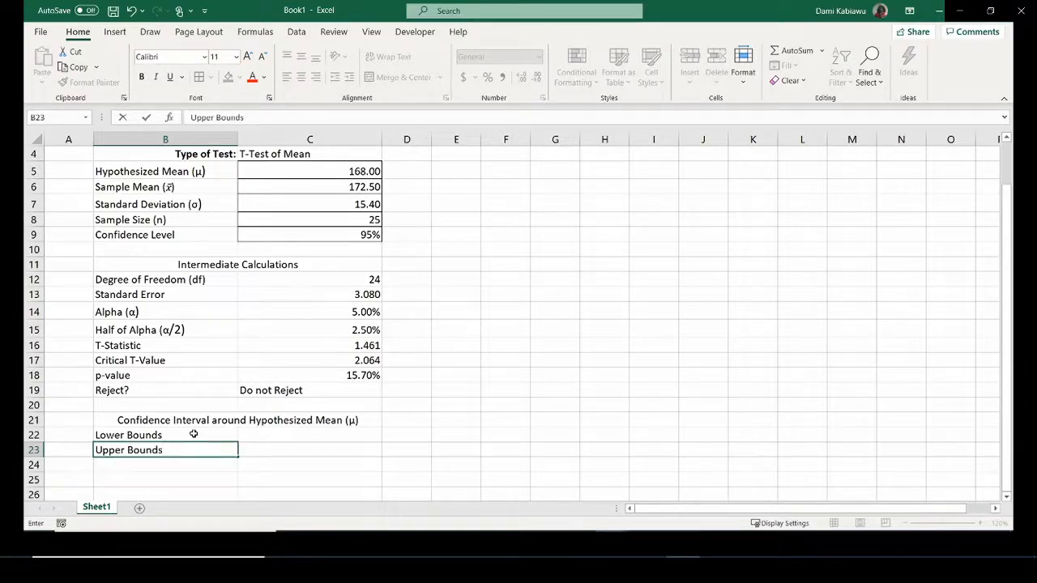
left_click(313, 438)
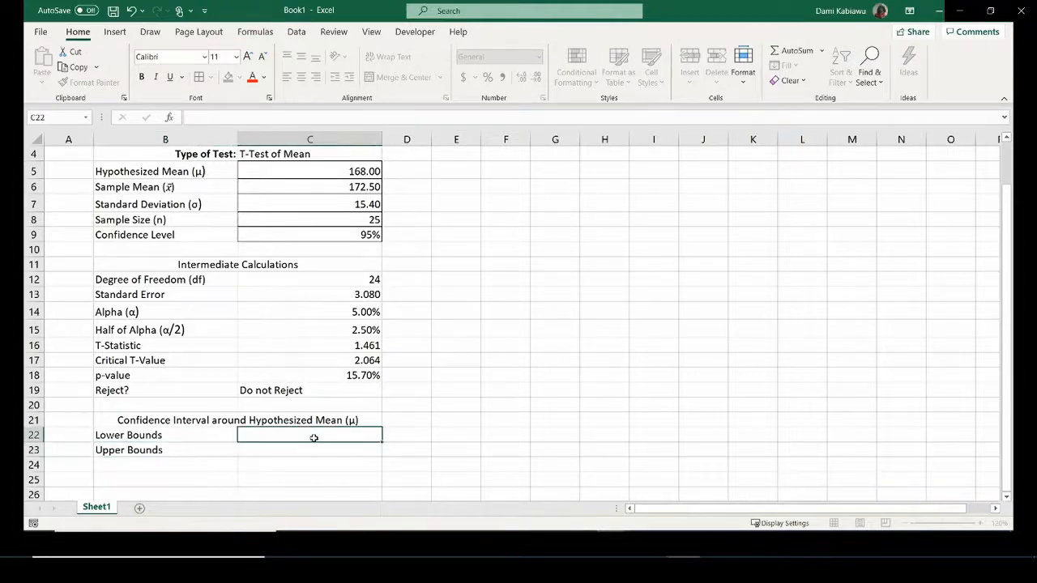
Start the lower-bound formula in C22 as =C5+, referencing the hypothesized mean.
type("=")
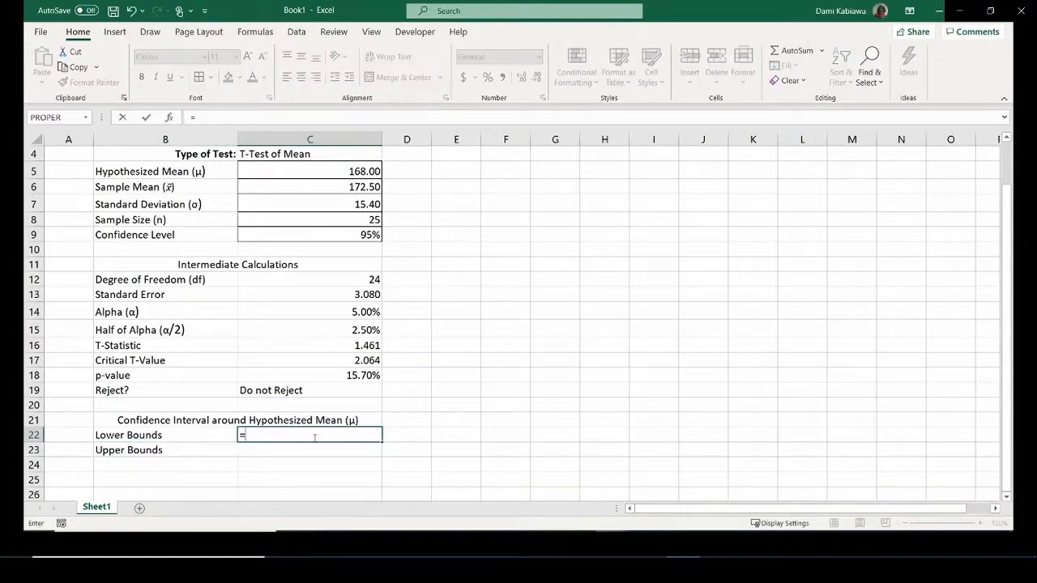
left_click(341, 166)
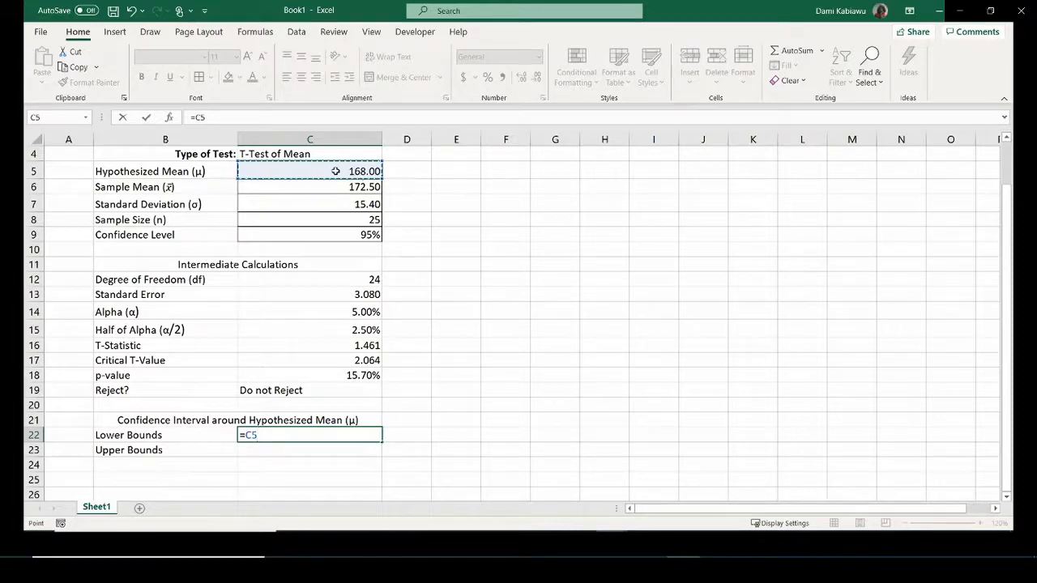
type("+")
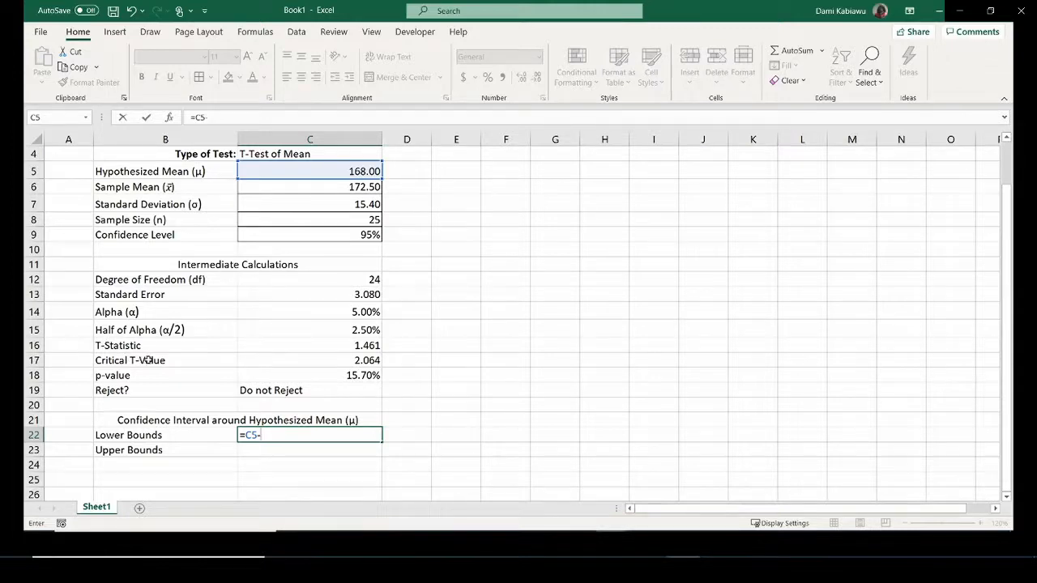
Finish the lower bound as =C5-C17*C13 (161.6431924) and begin the upper-bound formula.
left_click(316, 358)
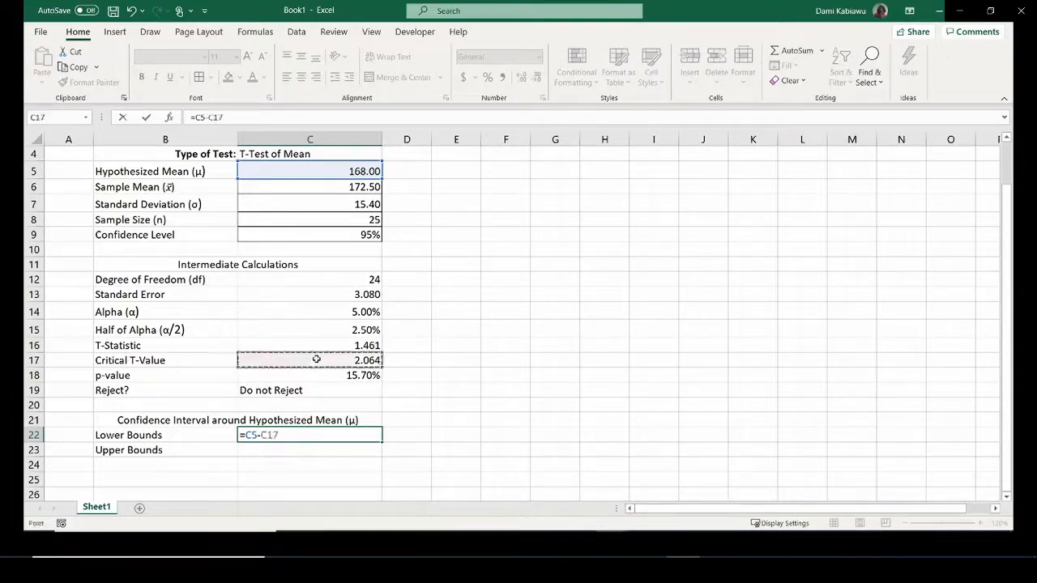
type("*")
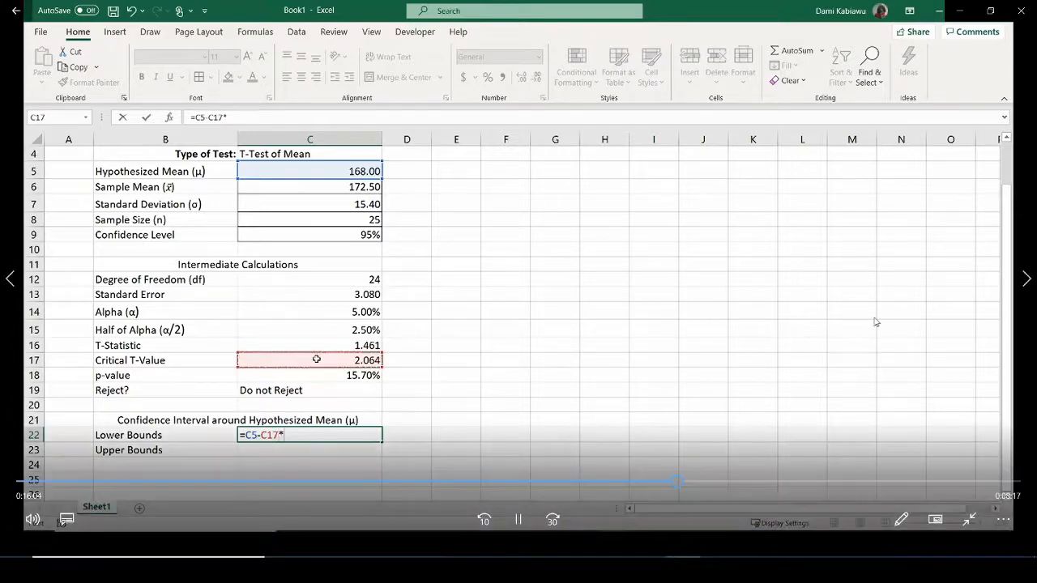
left_click(343, 294)
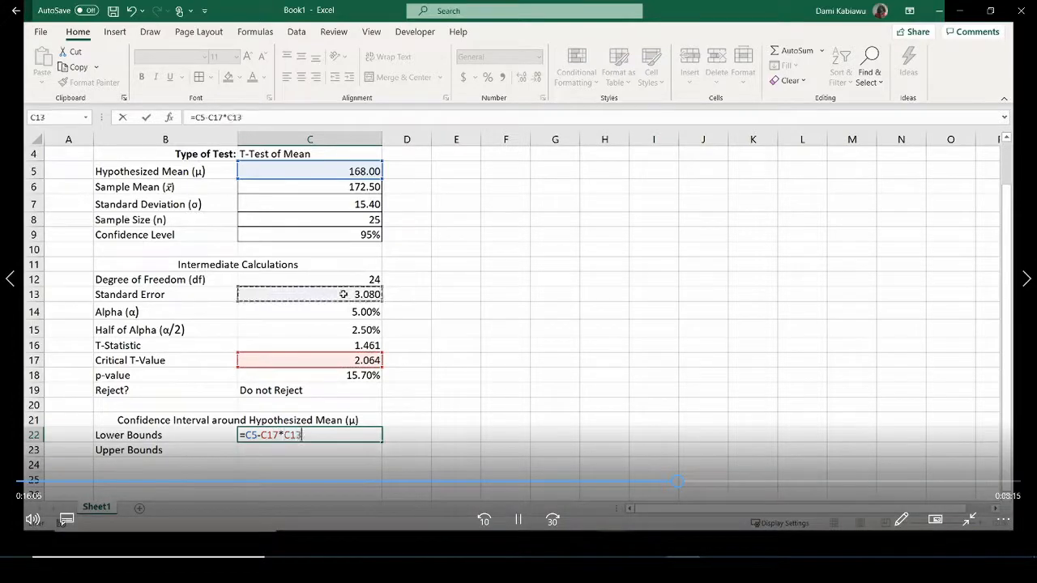
key("Return")
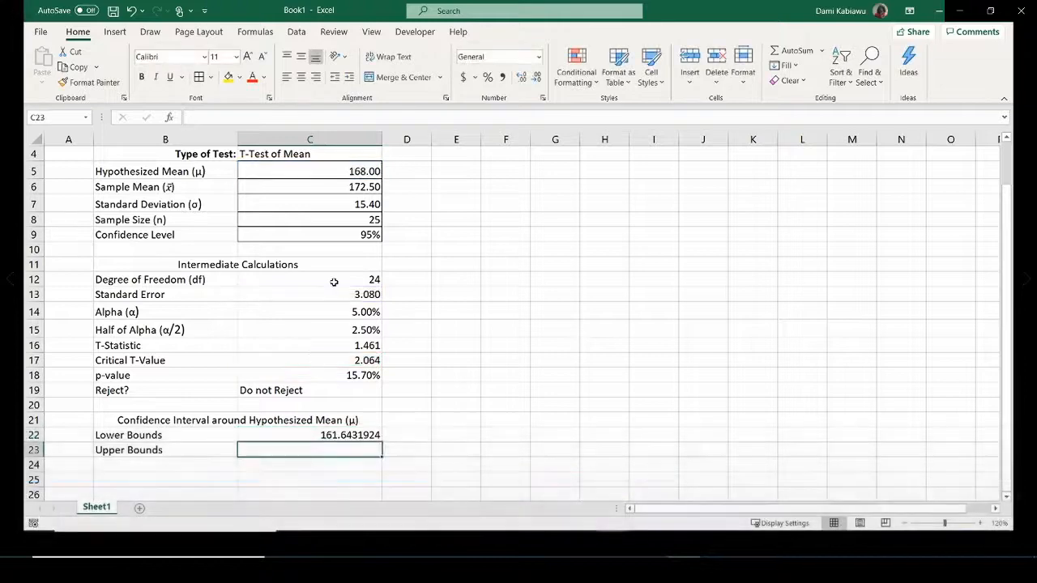
type("=")
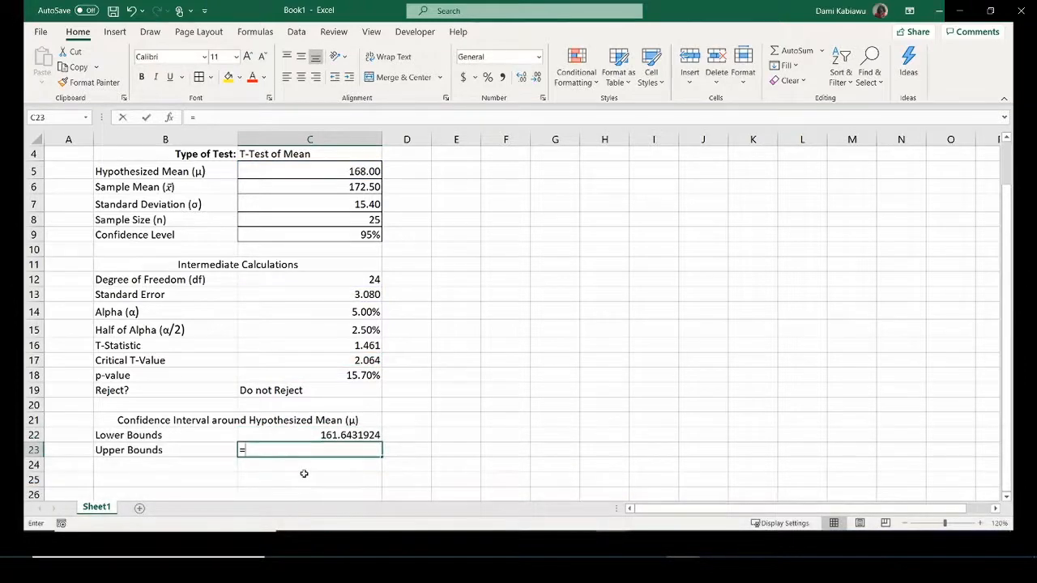
Enter =C5+C17*C13 in C23 for an upper bound of 174.3568076.
left_click(284, 172)
type("+")
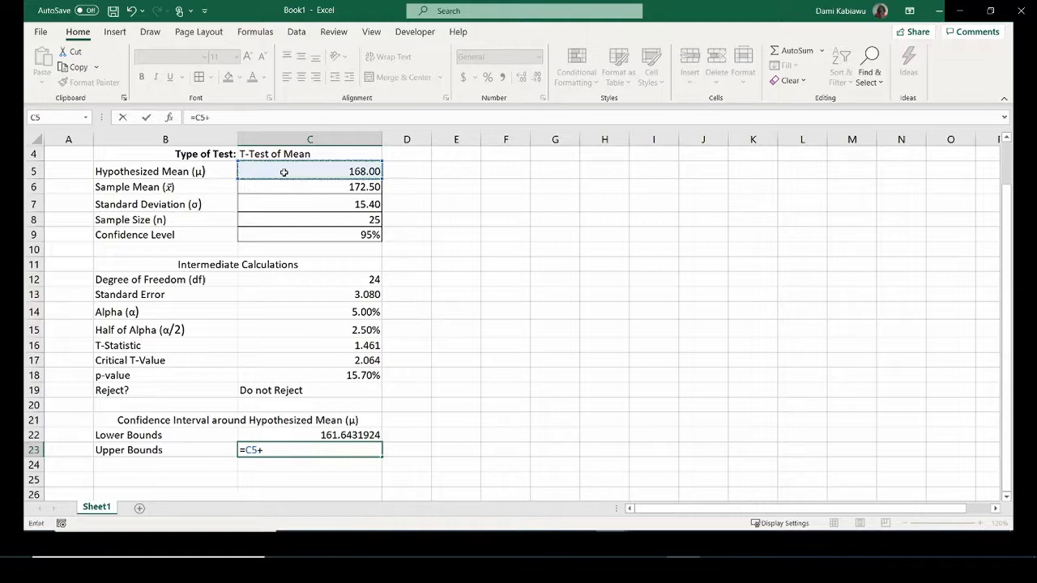
left_click(354, 360)
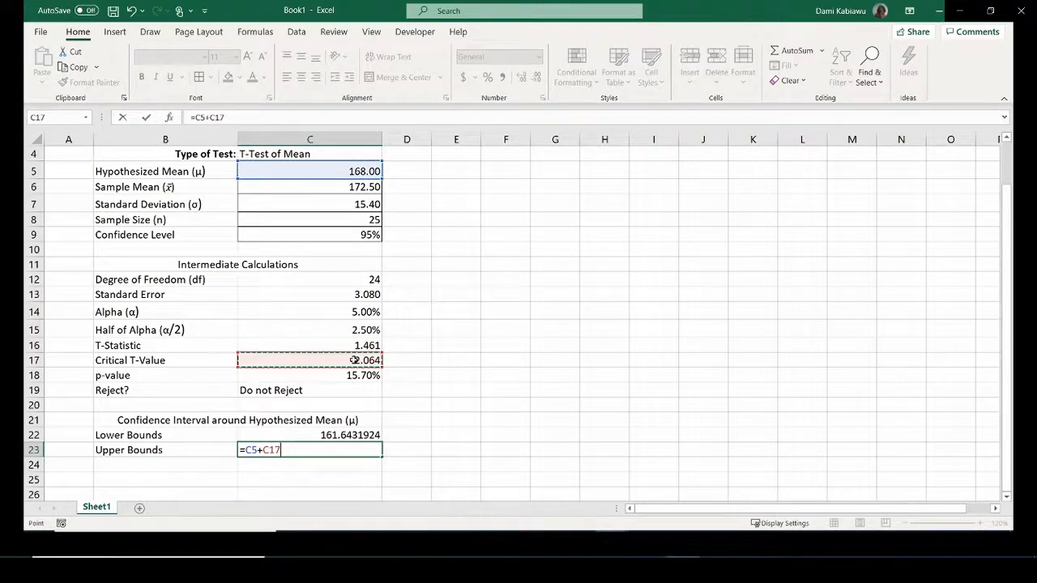
type("*")
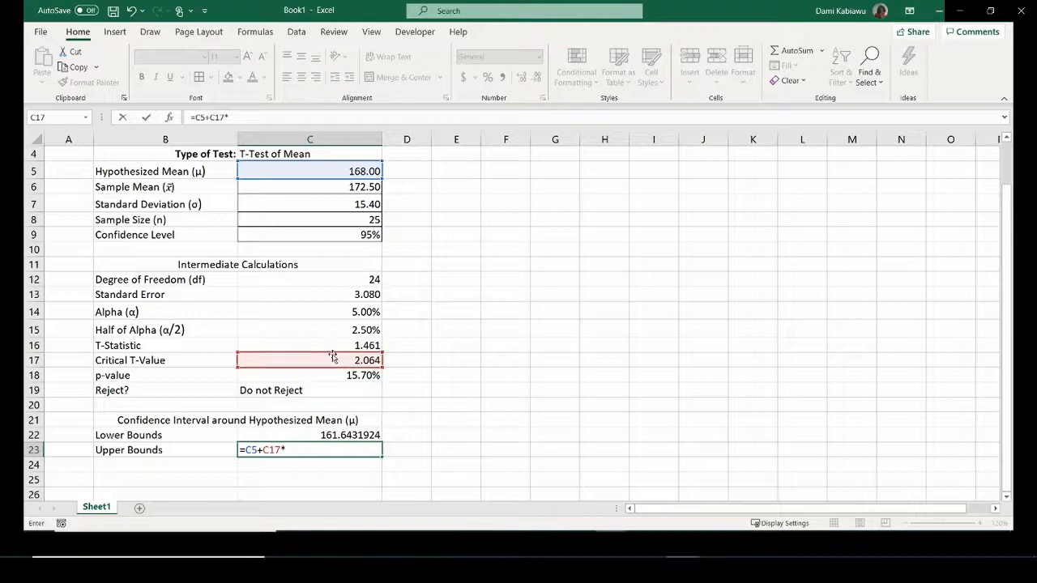
left_click(316, 294)
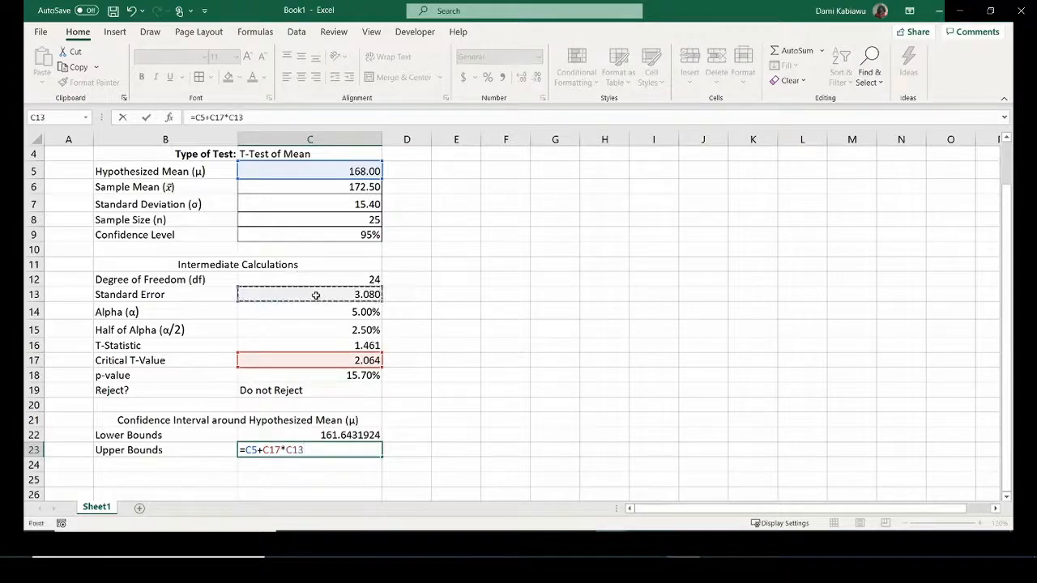
key("Return")
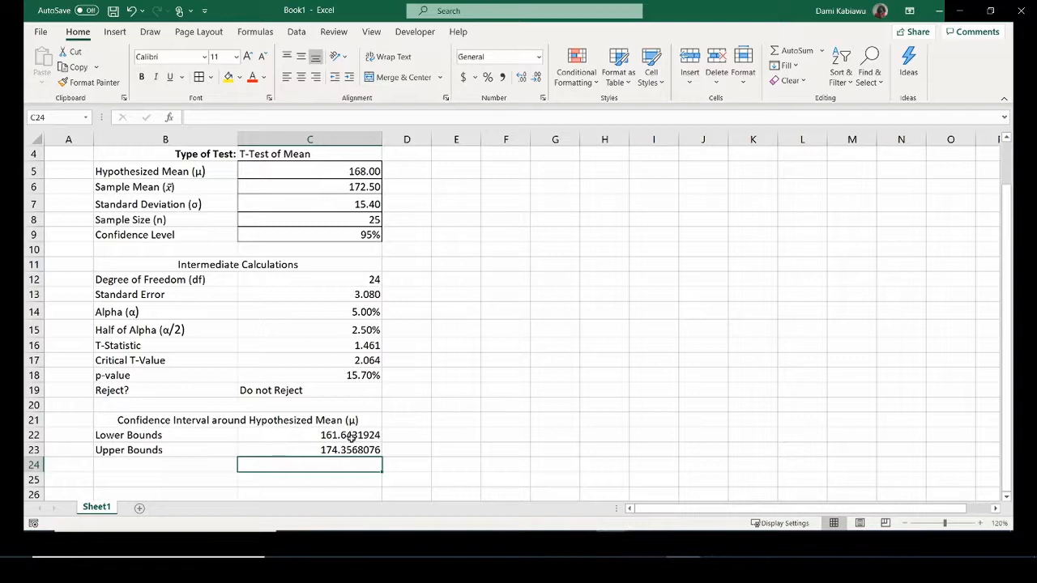
Copy C17's three-decimal format onto the bounds, showing 161.643 and 174.357.
left_click(341, 358)
left_click(87, 82)
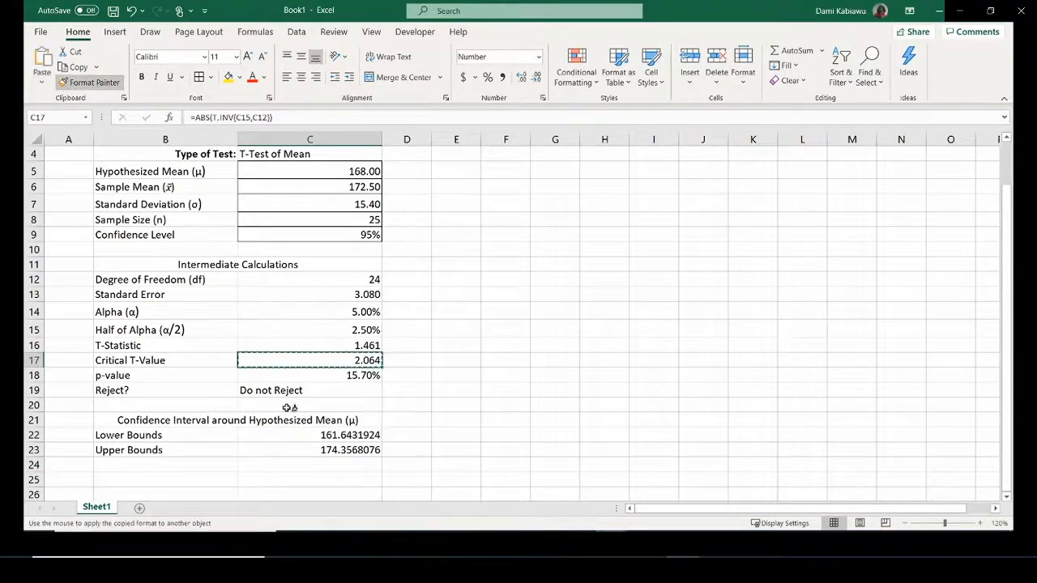
left_click_drag(340, 435, 356, 450)
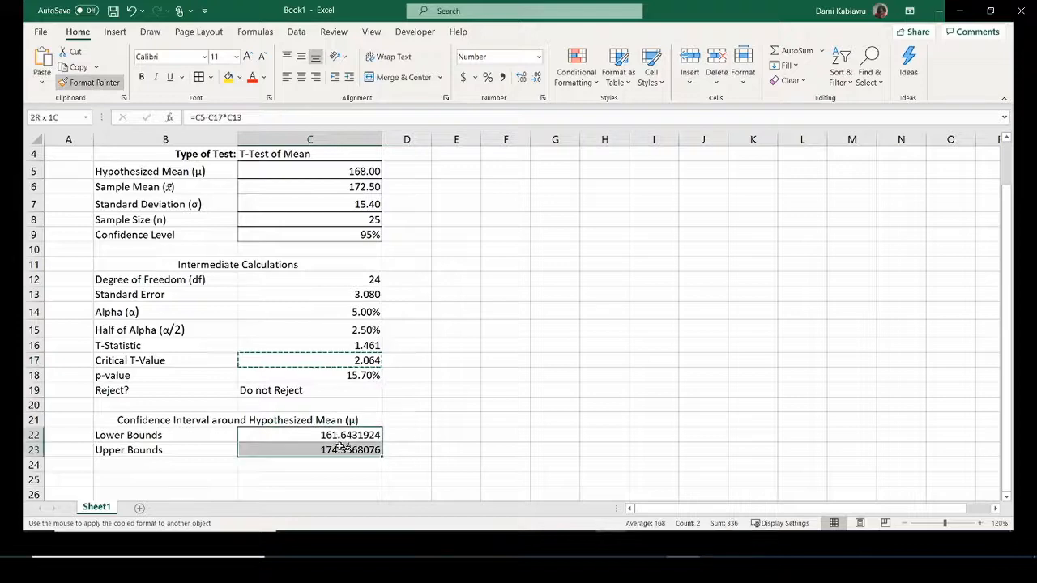
left_click(460, 433)
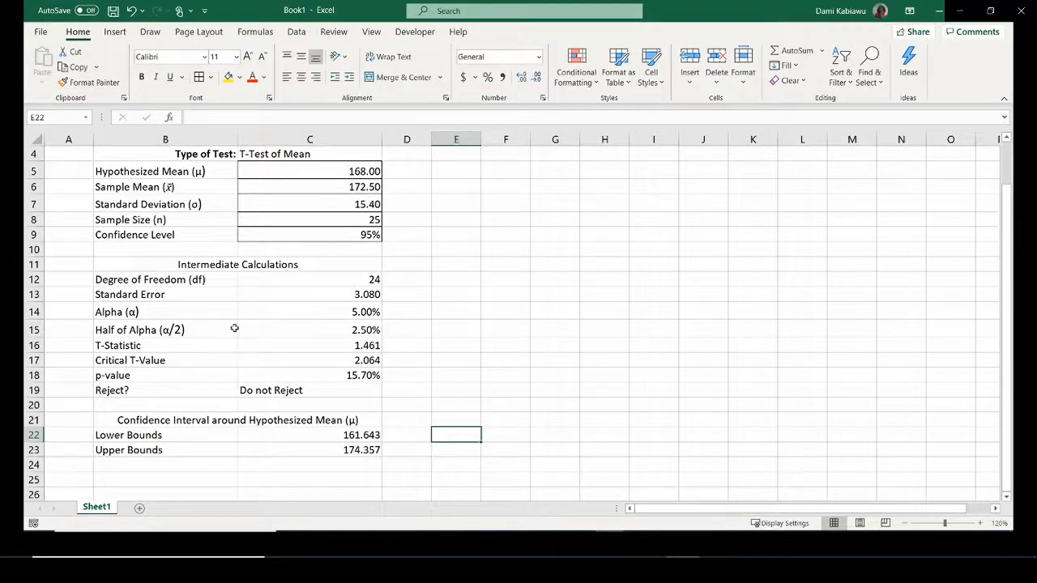
Centre the input values and intermediate calculation values in column C.
scroll(259, 388, "up", 1)
scroll(260, 389, "down", 1)
scroll(259, 394, "up", 1)
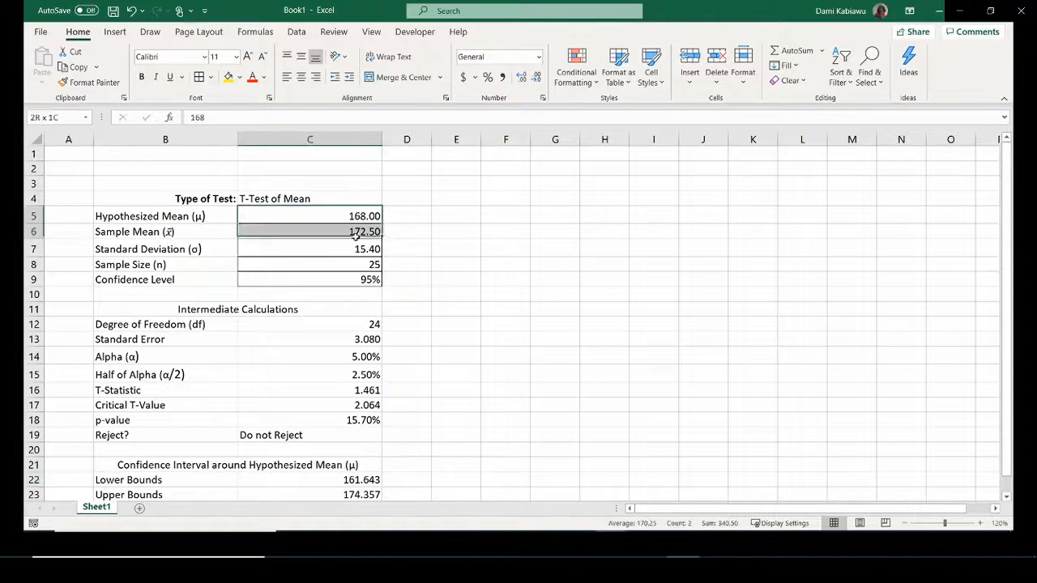
left_click_drag(354, 216, 352, 295)
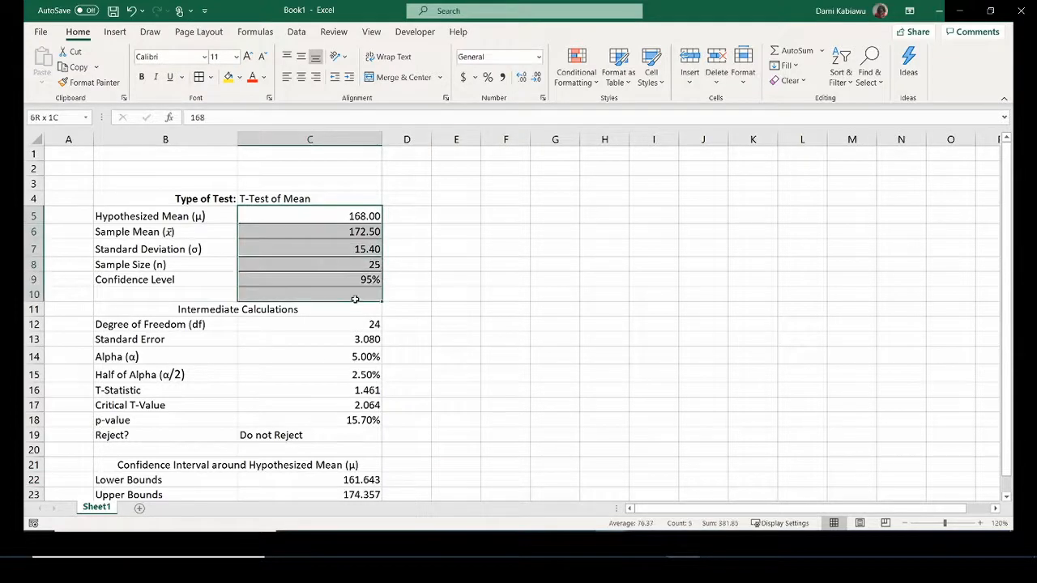
left_click(300, 76)
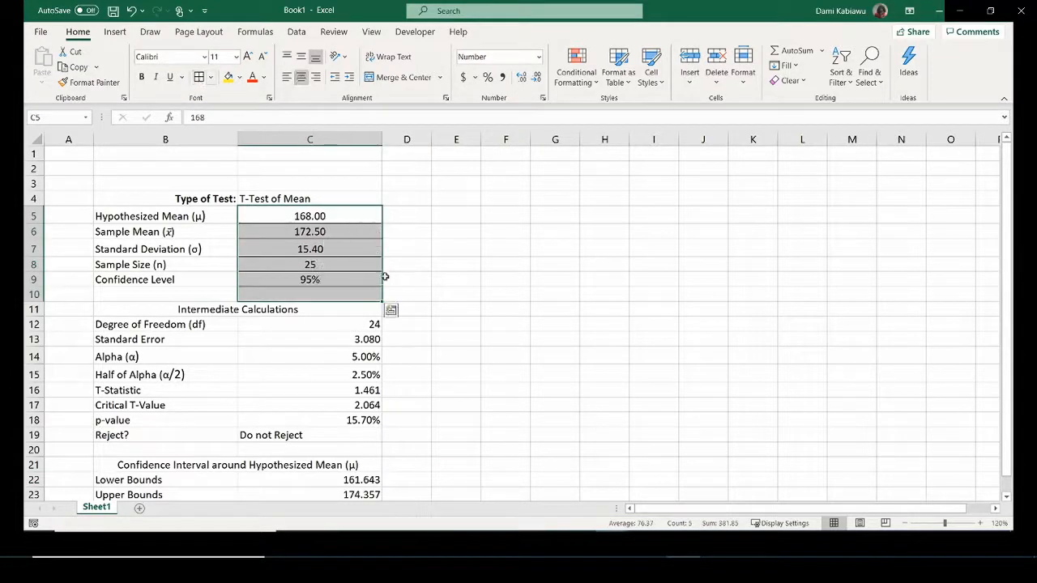
scroll(399, 340, "down", 1)
left_click_drag(327, 280, 326, 383)
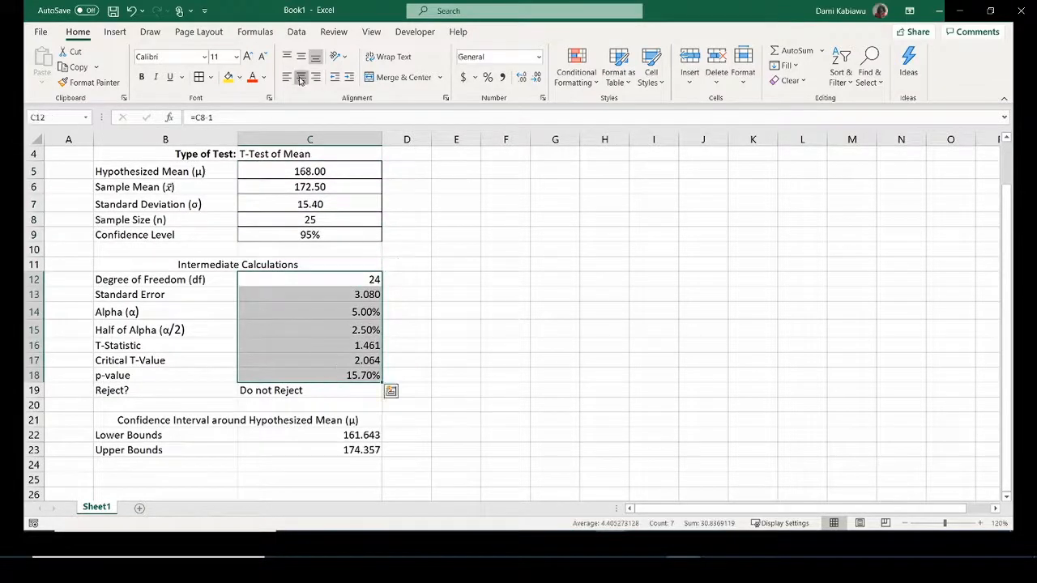
left_click(301, 76)
Centre the Do not Reject result in C19 and both bound values.
scroll(383, 356, "down", 1)
left_click(311, 346)
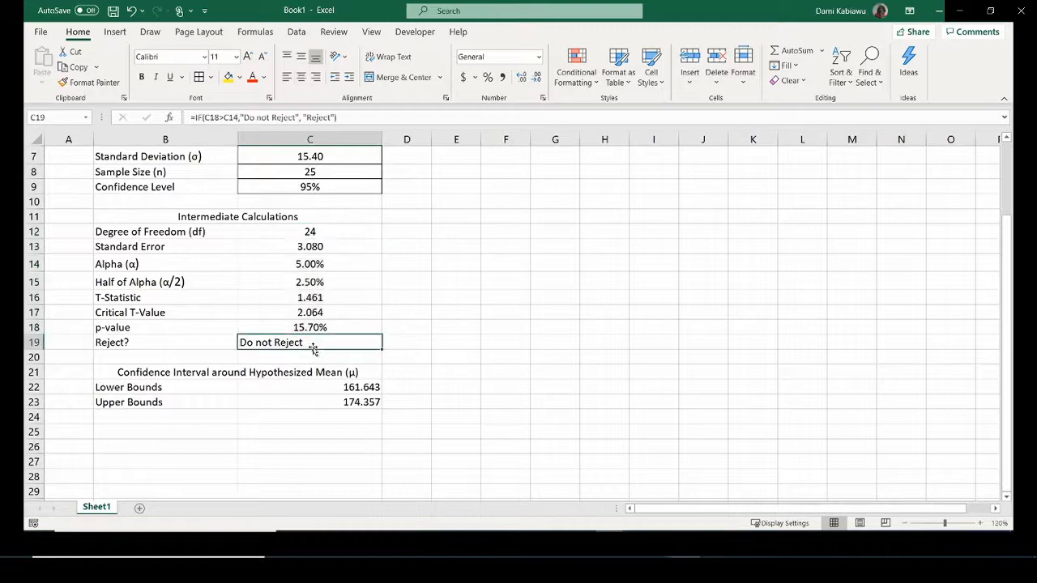
left_click(301, 76)
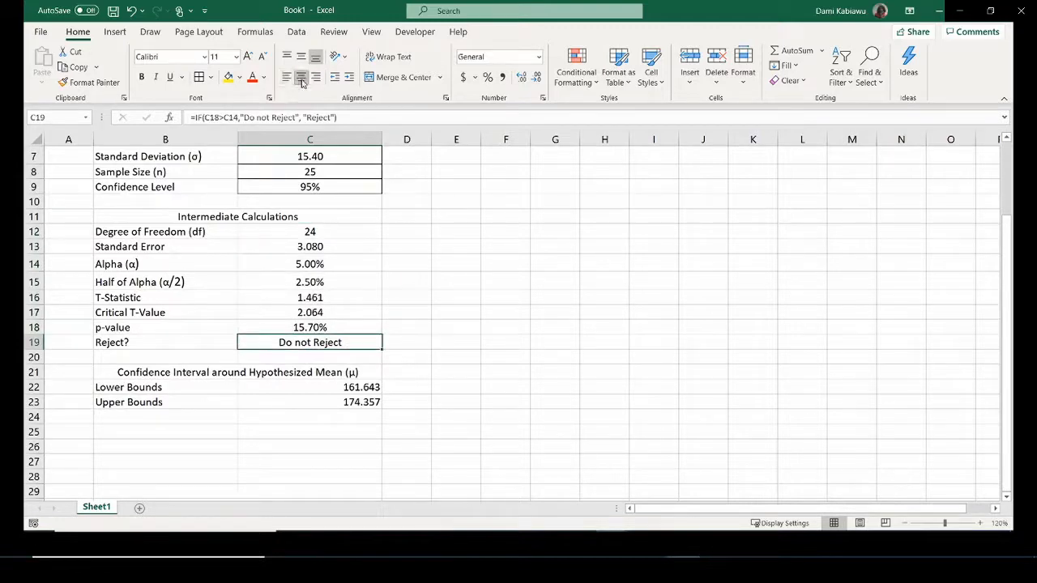
left_click_drag(299, 385, 298, 400)
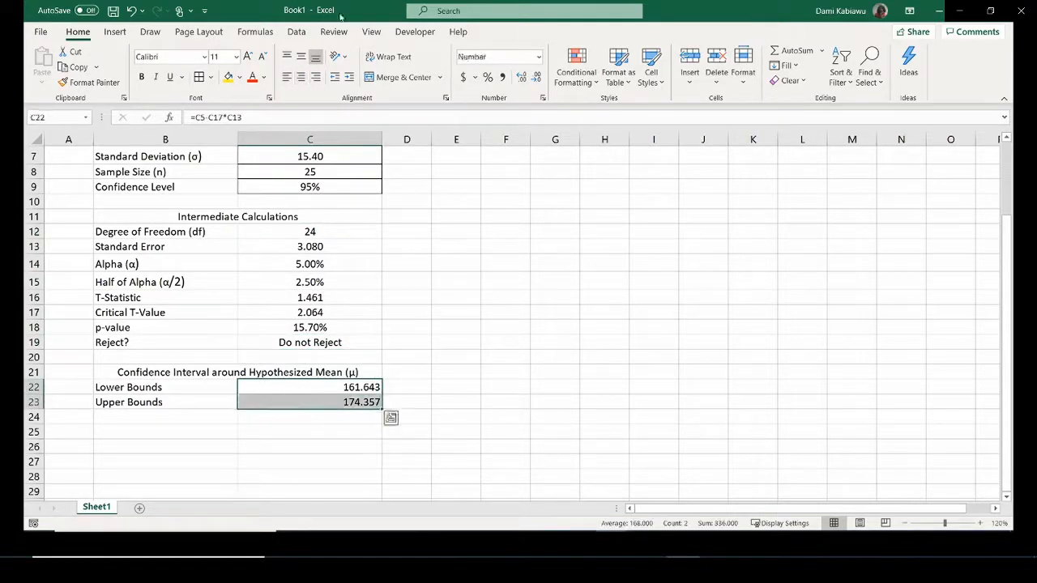
left_click(301, 77)
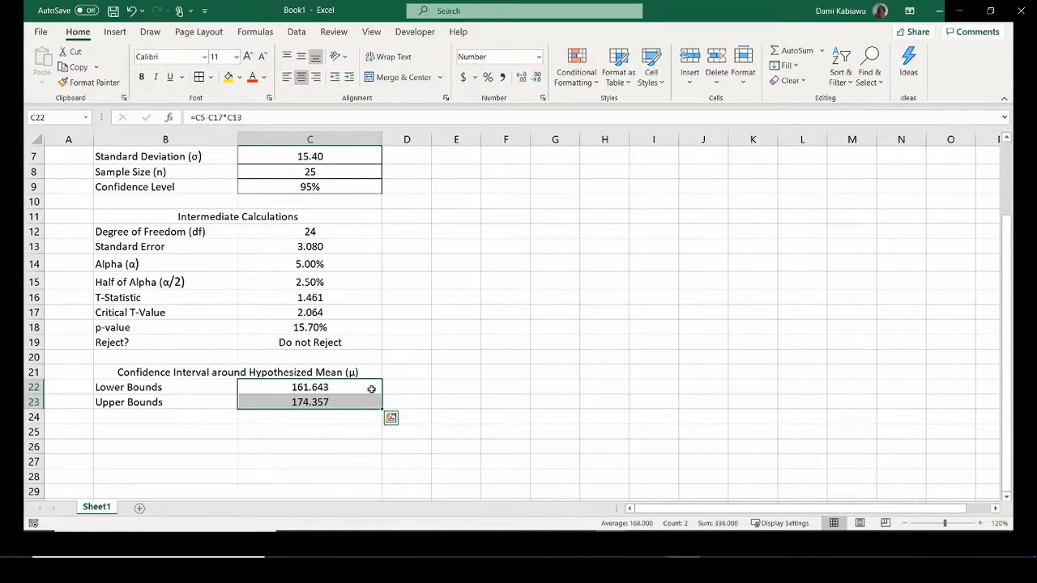
scroll(380, 403, "up", 1)
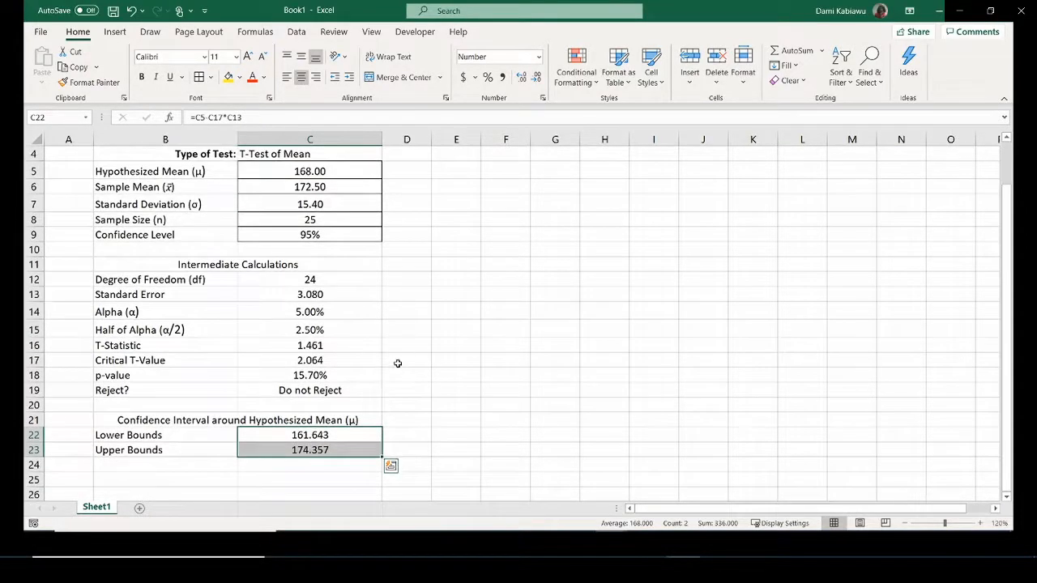
scroll(397, 363, "down", 1)
scroll(397, 363, "up", 1)
scroll(356, 340, "up", 1)
scroll(356, 341, "down", 1)
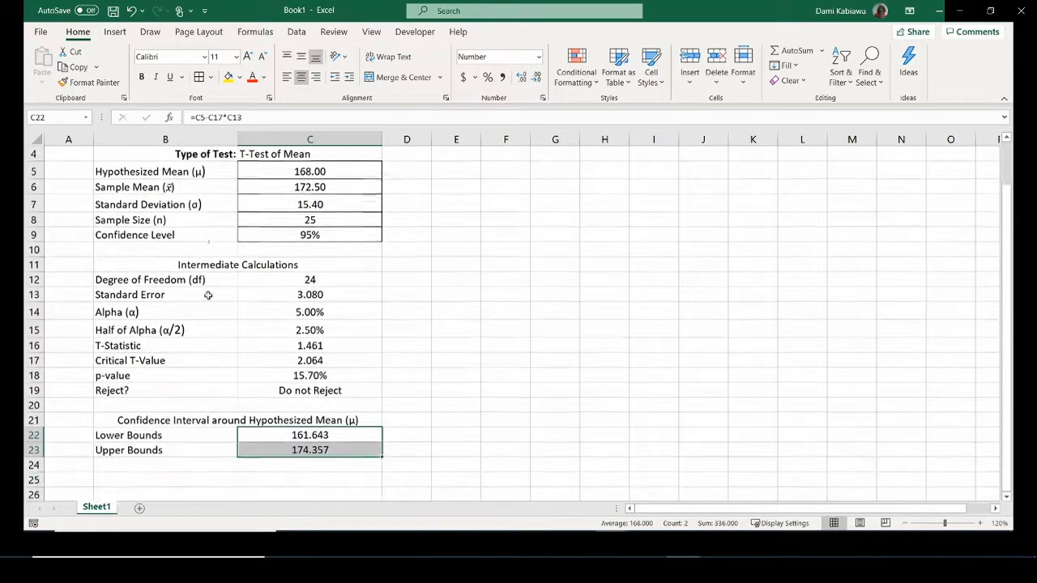
Bold the input labels, intermediate calculation labels and Lower/Upper Bounds labels in column B.
left_click_drag(203, 171, 212, 237)
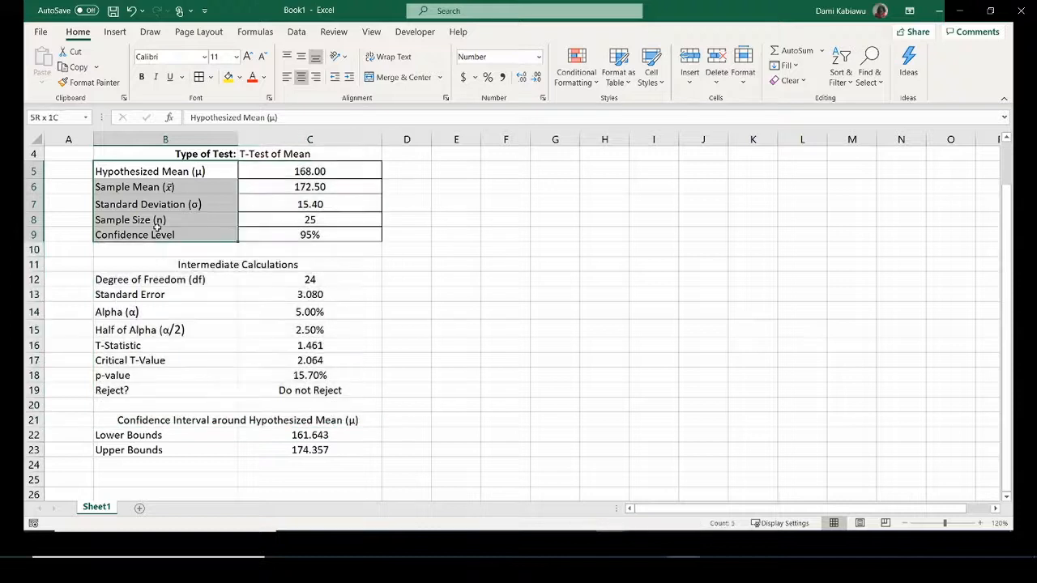
left_click(140, 77)
left_click_drag(195, 286, 203, 391)
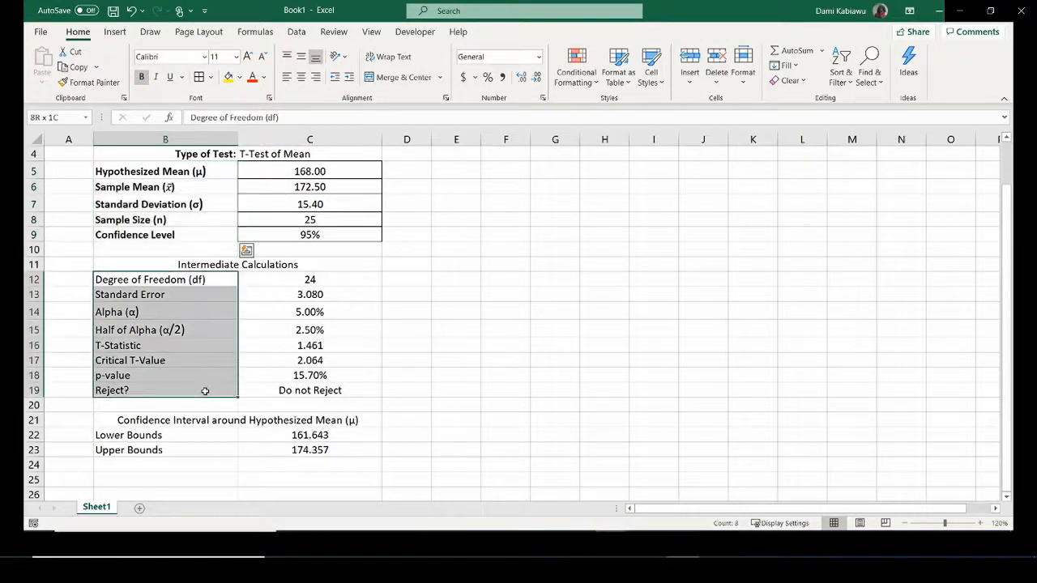
left_click(141, 78)
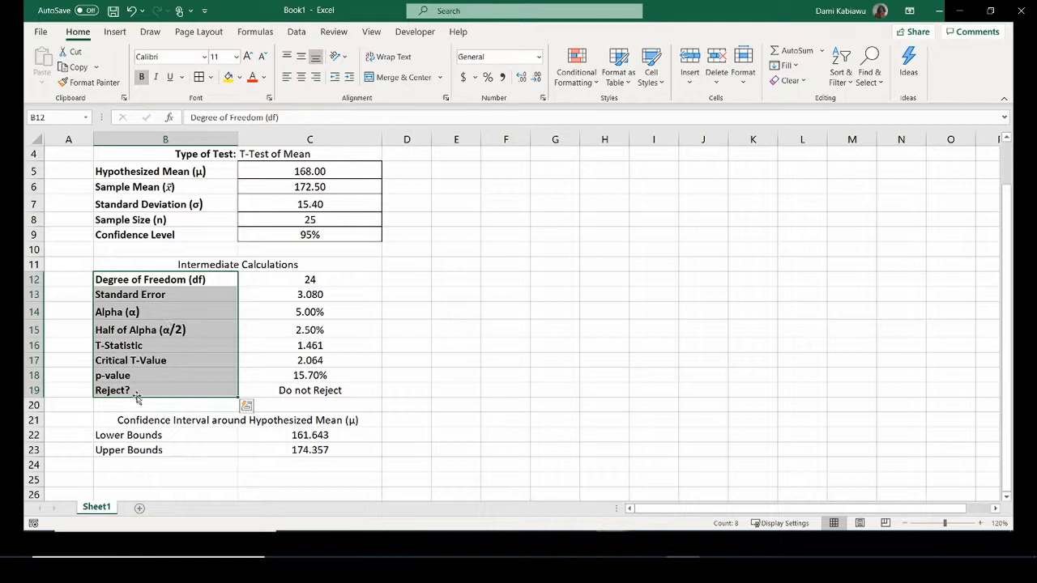
left_click_drag(138, 435, 136, 451)
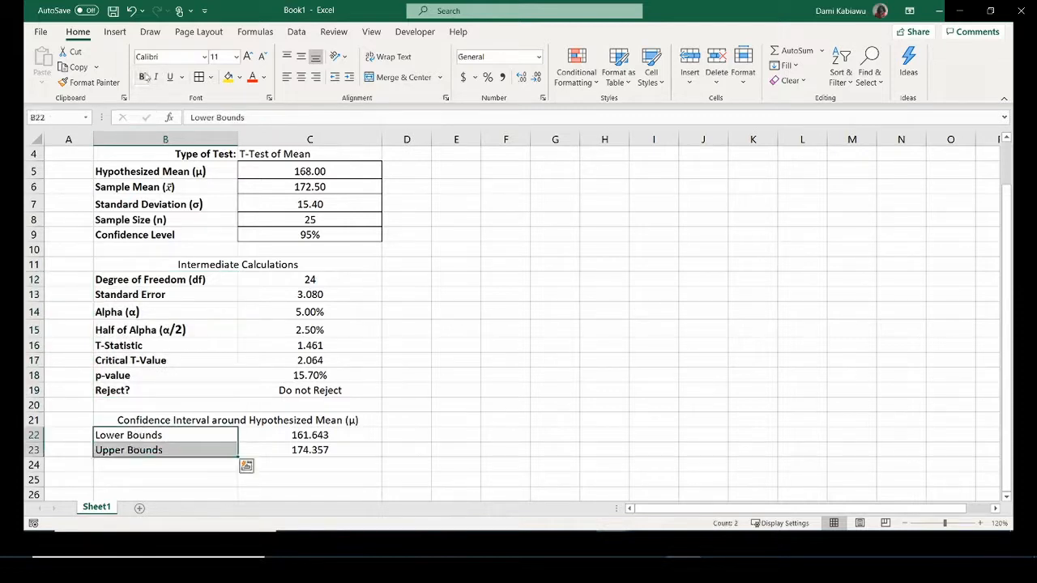
left_click(142, 77)
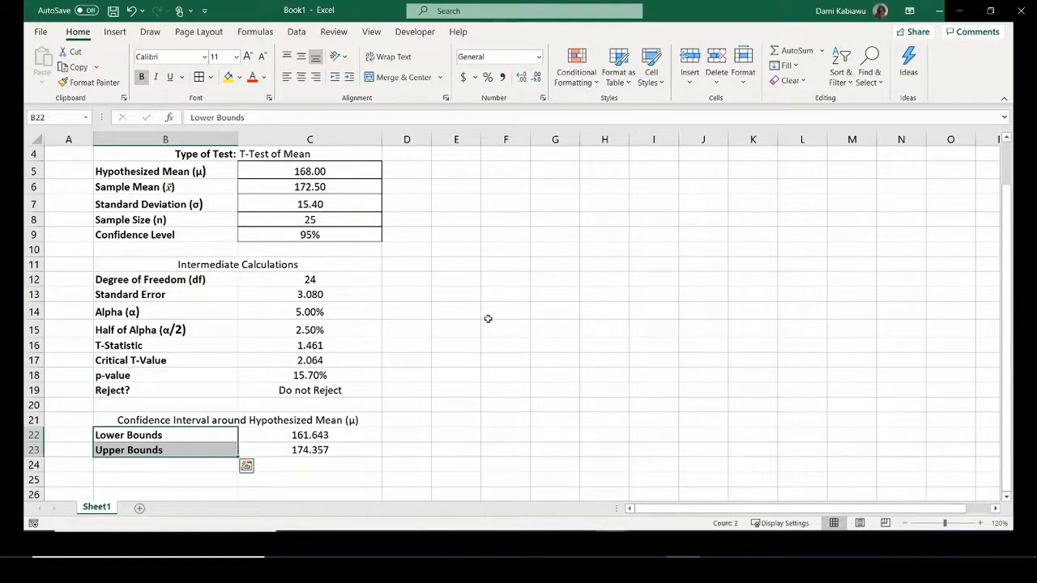
left_click(220, 264)
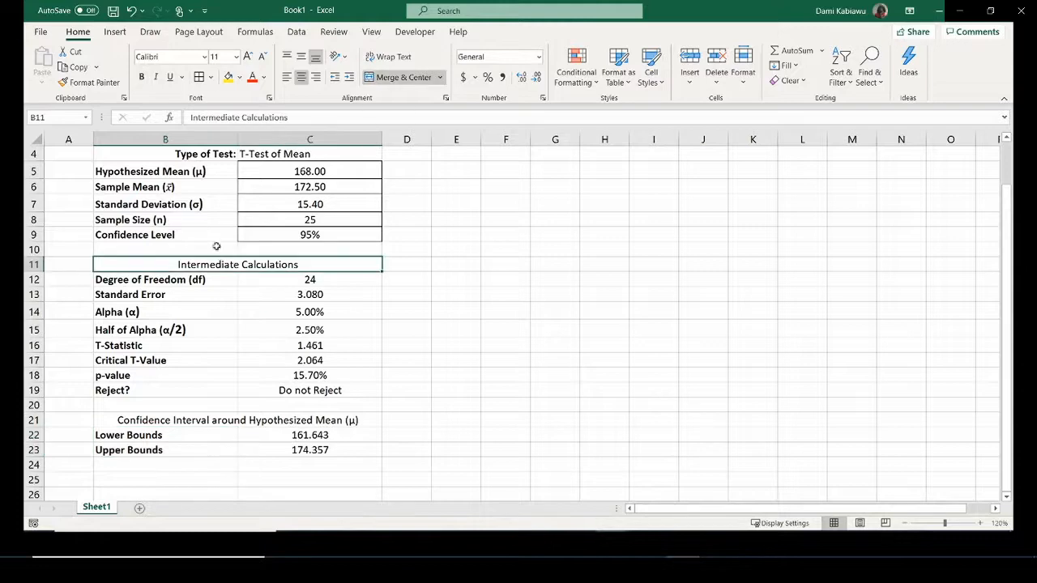
Give the Intermediate Calculations and Confidence Interval headings thick outside borders.
left_click(210, 77)
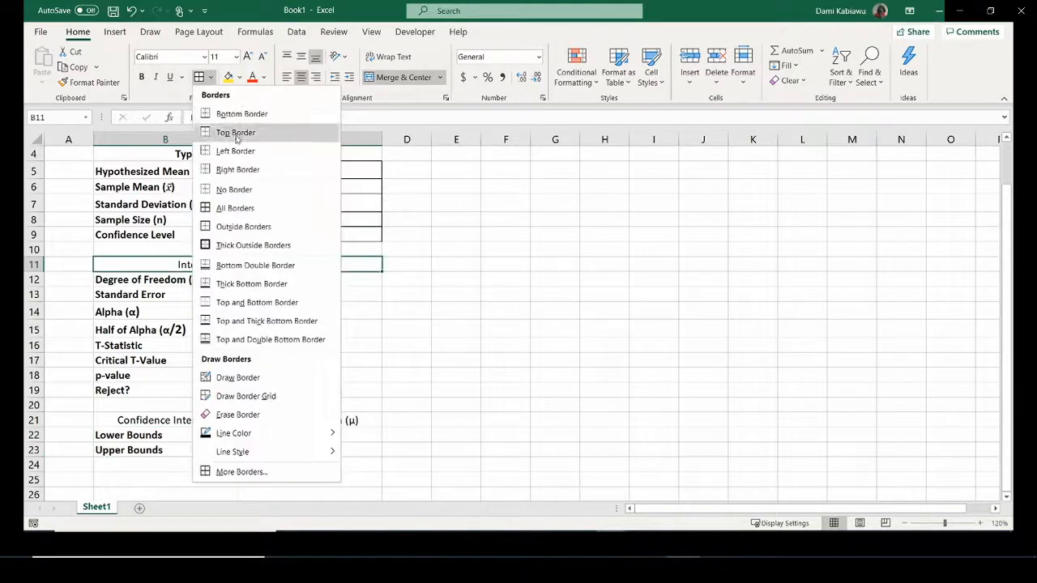
left_click(235, 245)
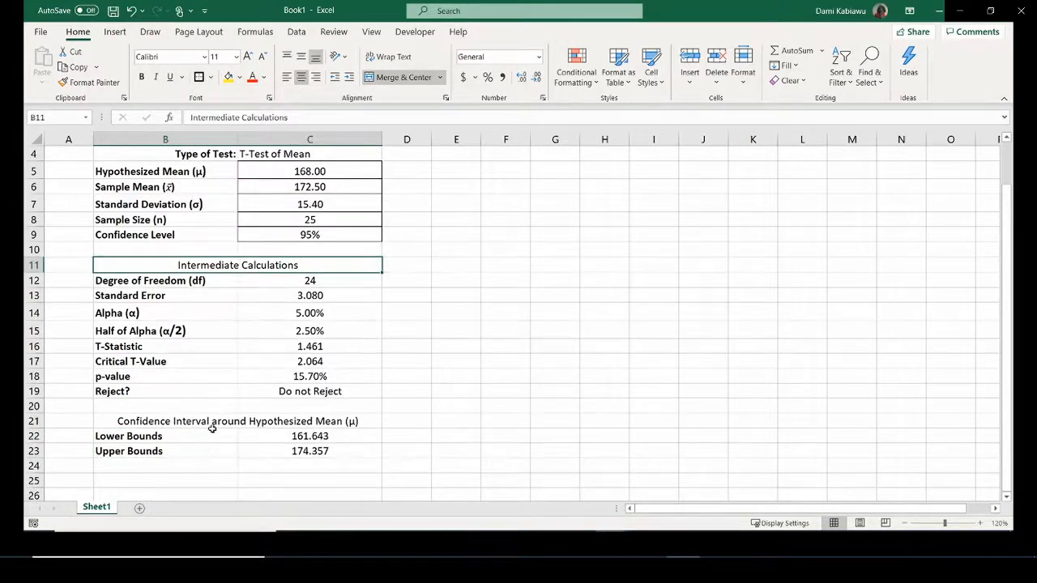
left_click(205, 422)
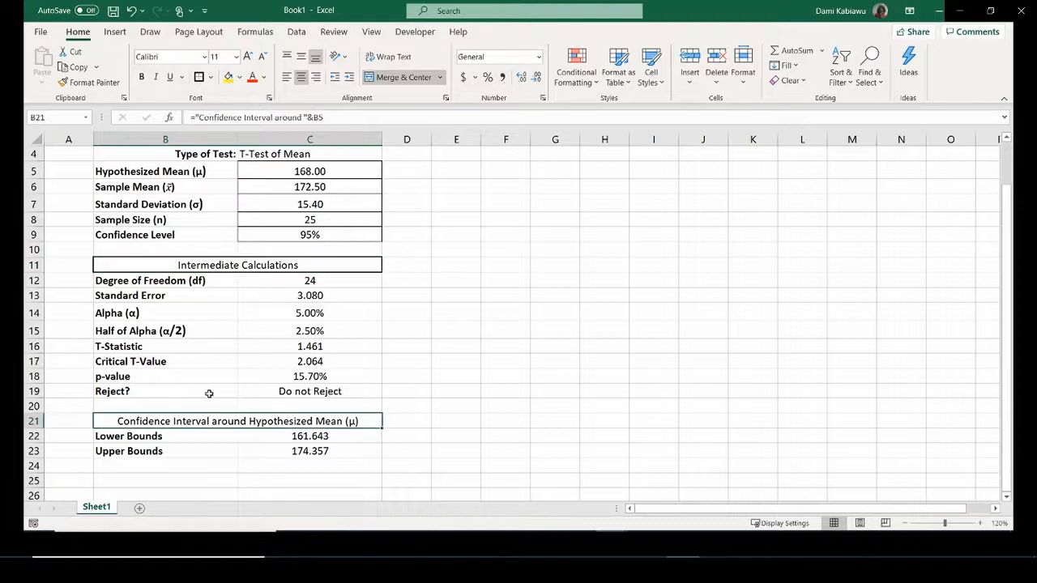
left_click(198, 77)
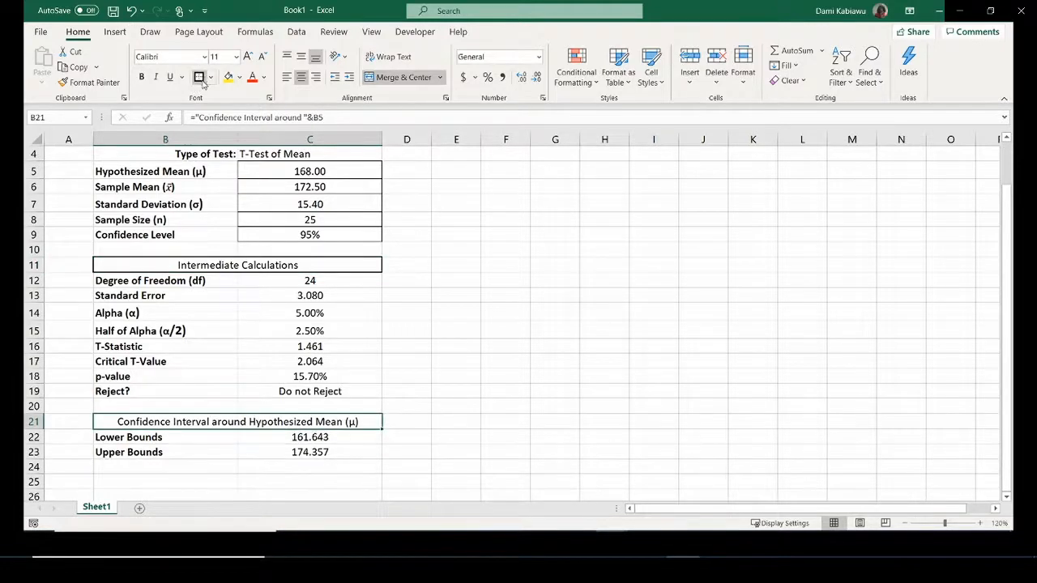
left_click(609, 330)
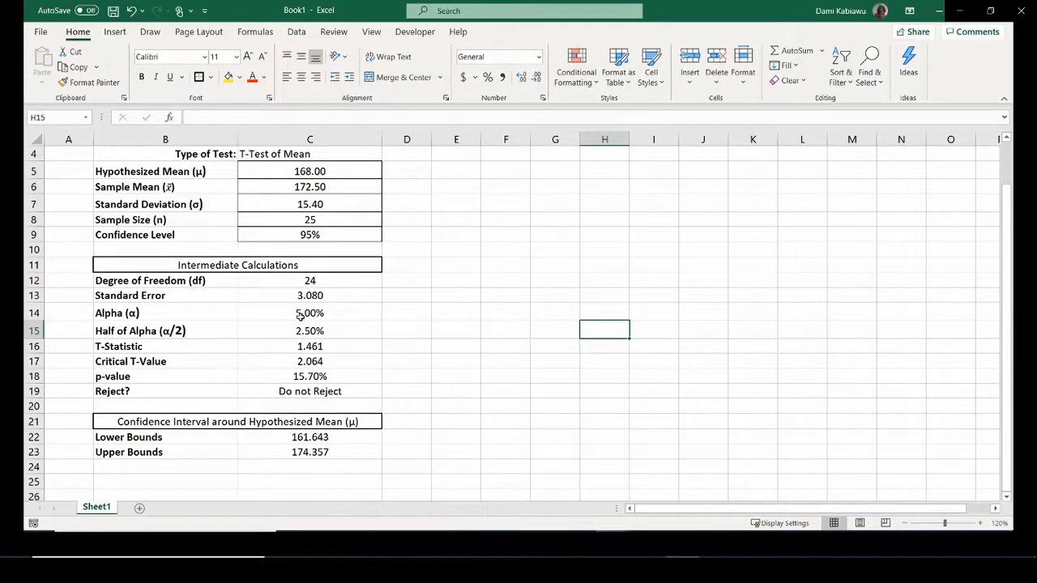
Shade the Intermediate Calculations heading with a light grey fill.
left_click(289, 265)
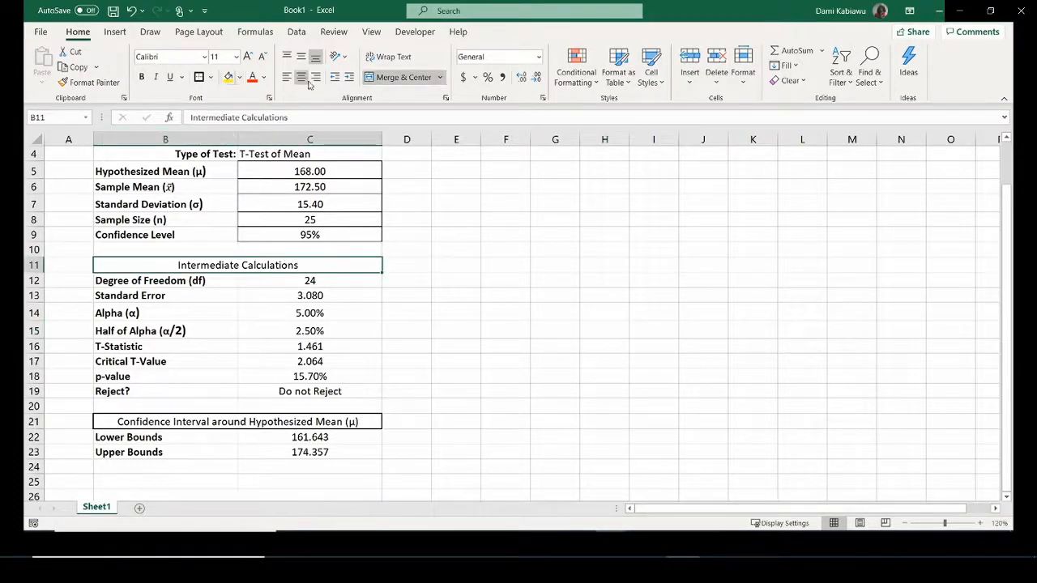
left_click(239, 78)
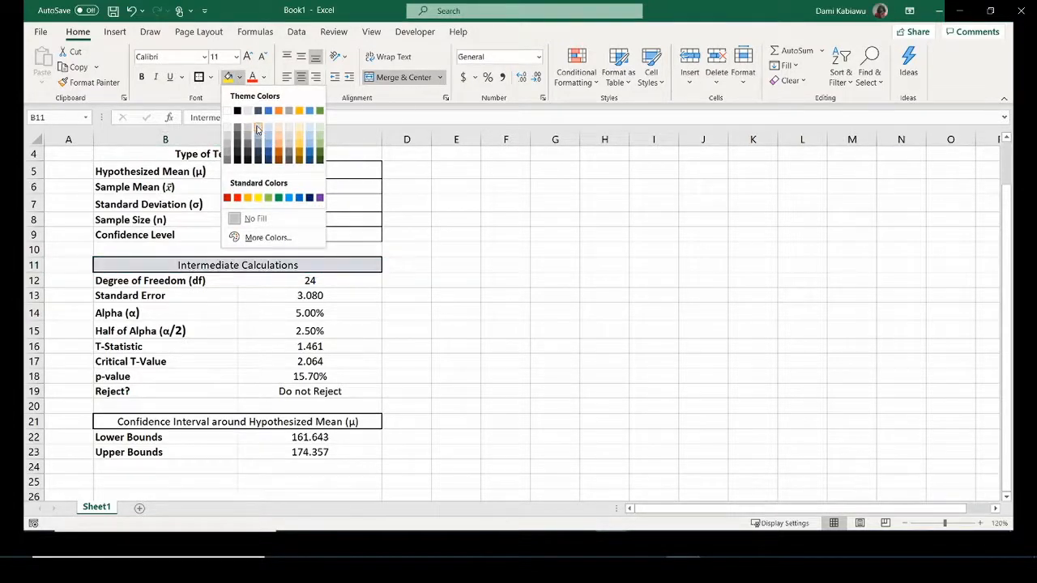
left_click(257, 129)
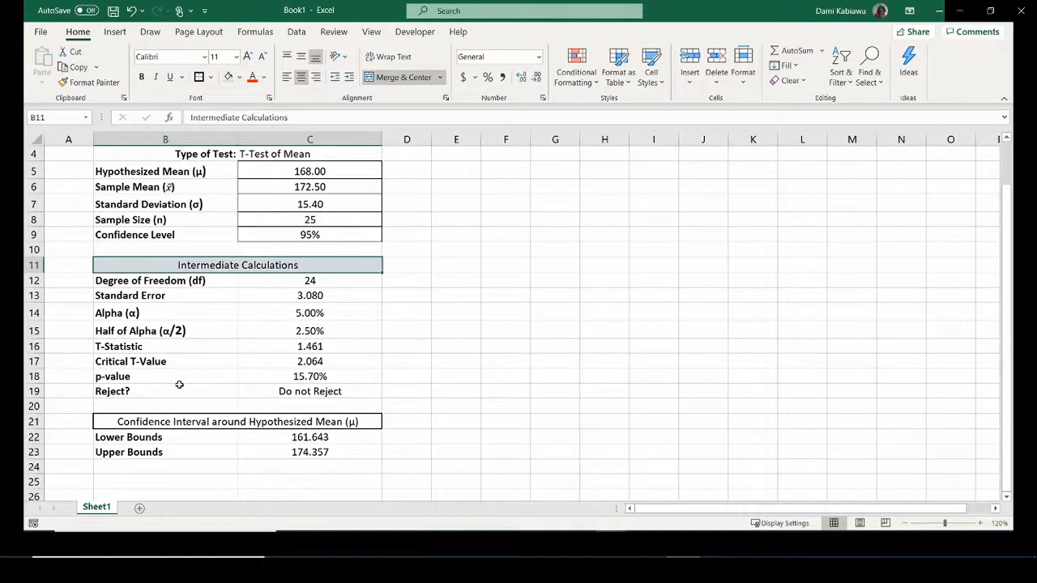
Copy the Intermediate Calculations heading's grey fill onto the Confidence Interval heading.
left_click(89, 82)
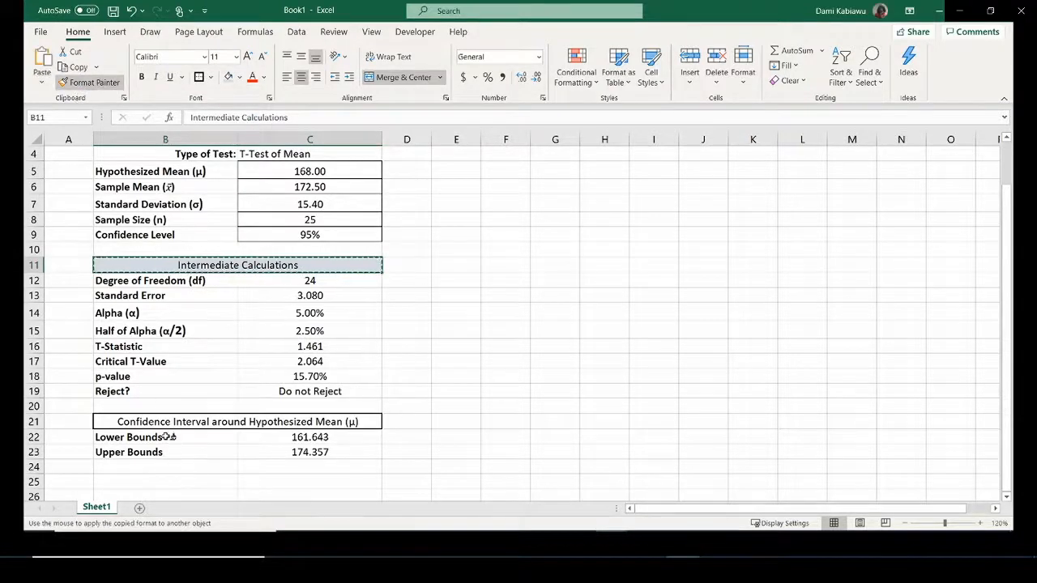
left_click(237, 421)
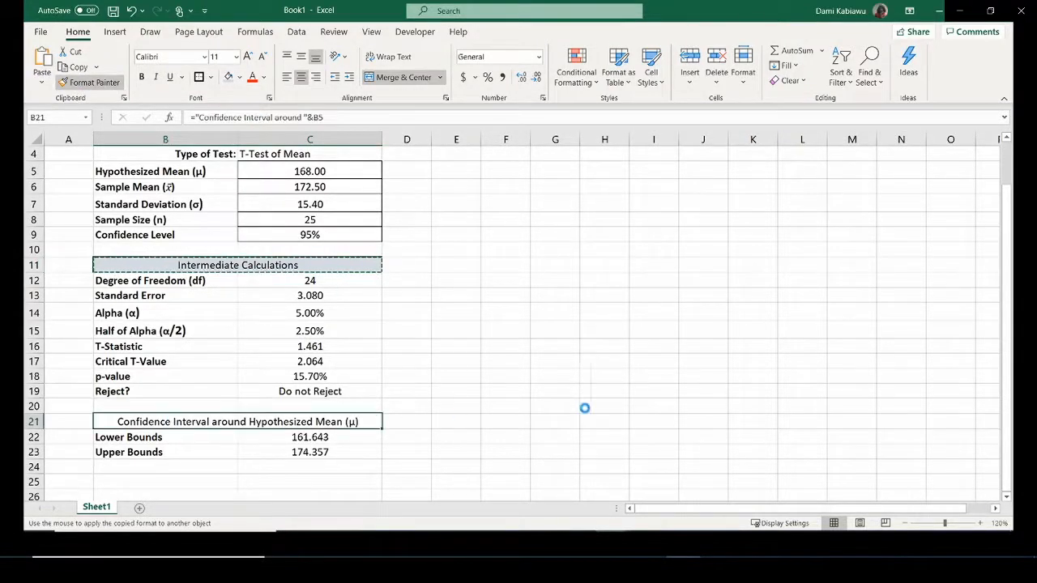
left_click(533, 382)
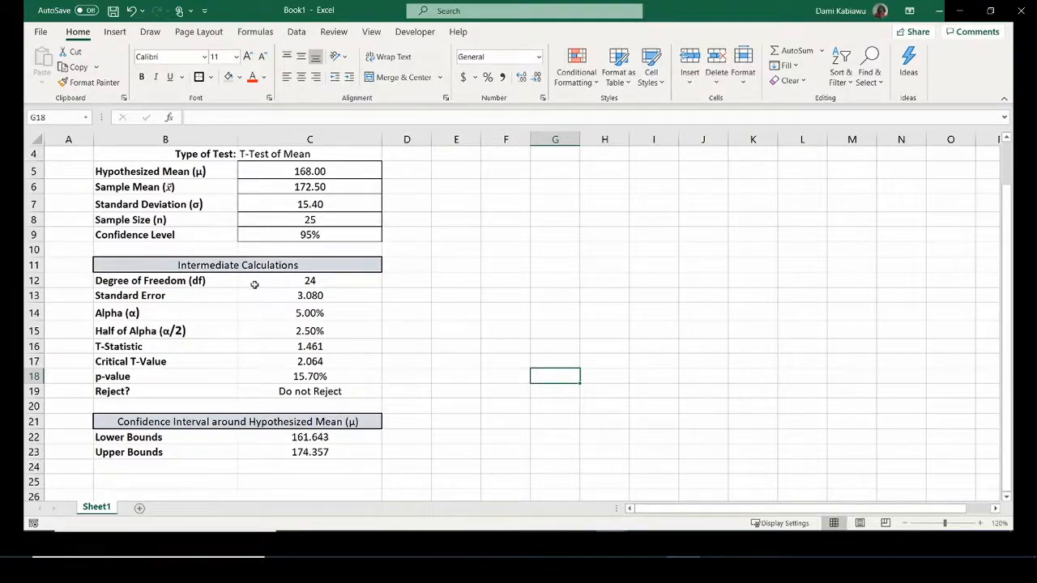
left_click(260, 392)
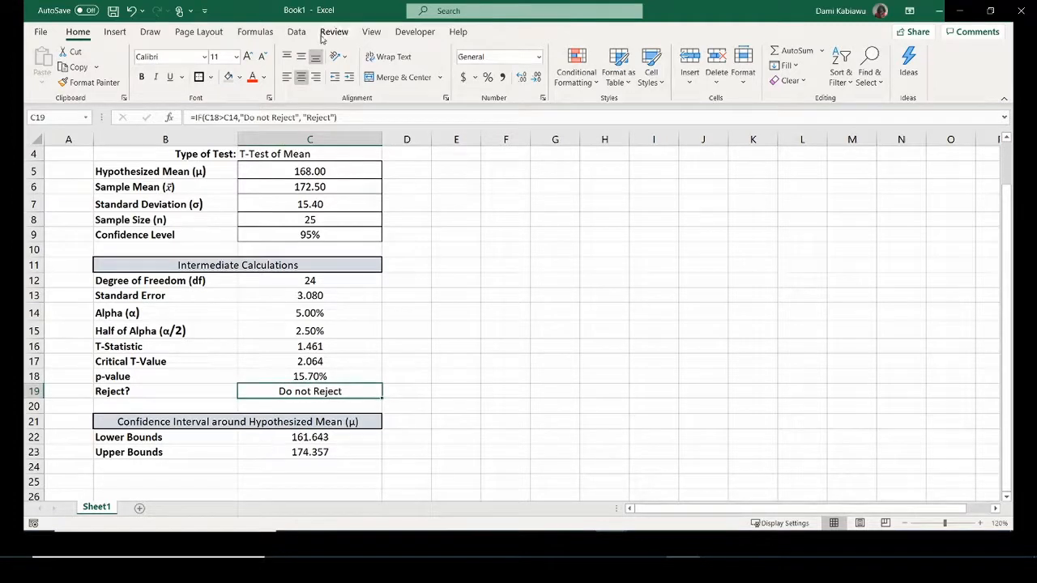
Add a Text that Contains rule for 'Do not' with light red fill and dark red text.
left_click(595, 82)
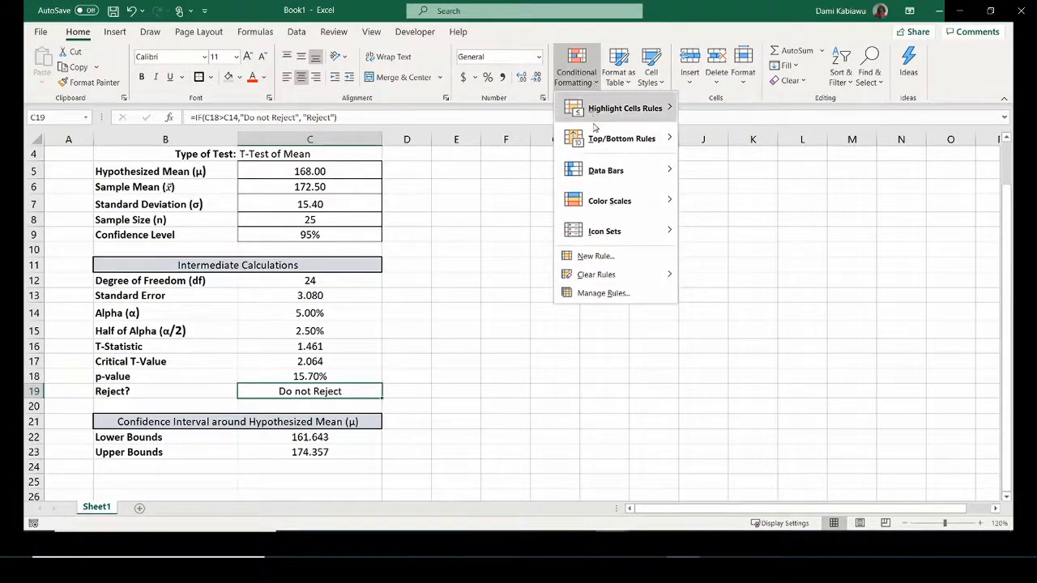
mouse_move(603, 108)
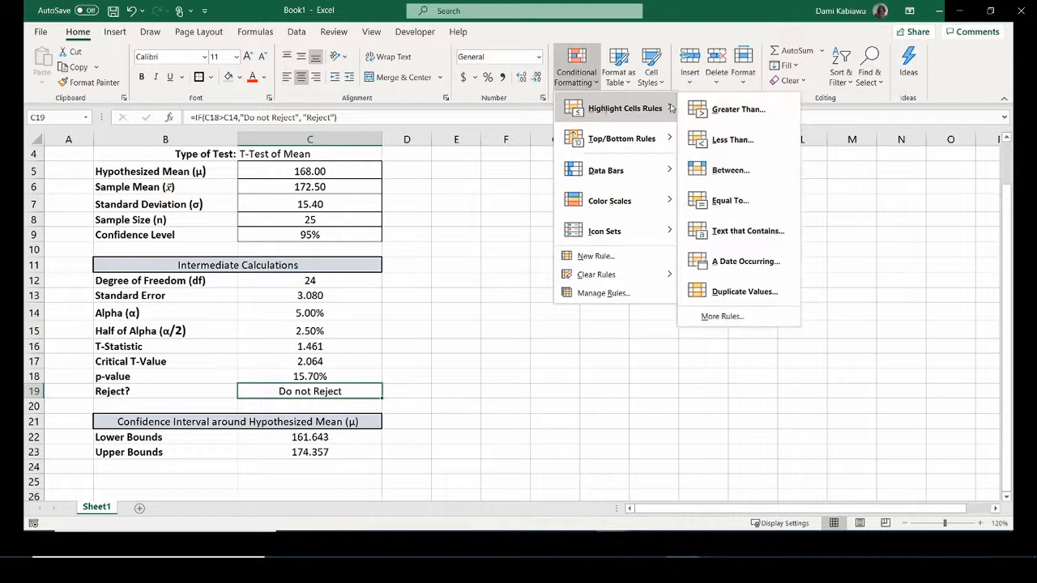
left_click(760, 232)
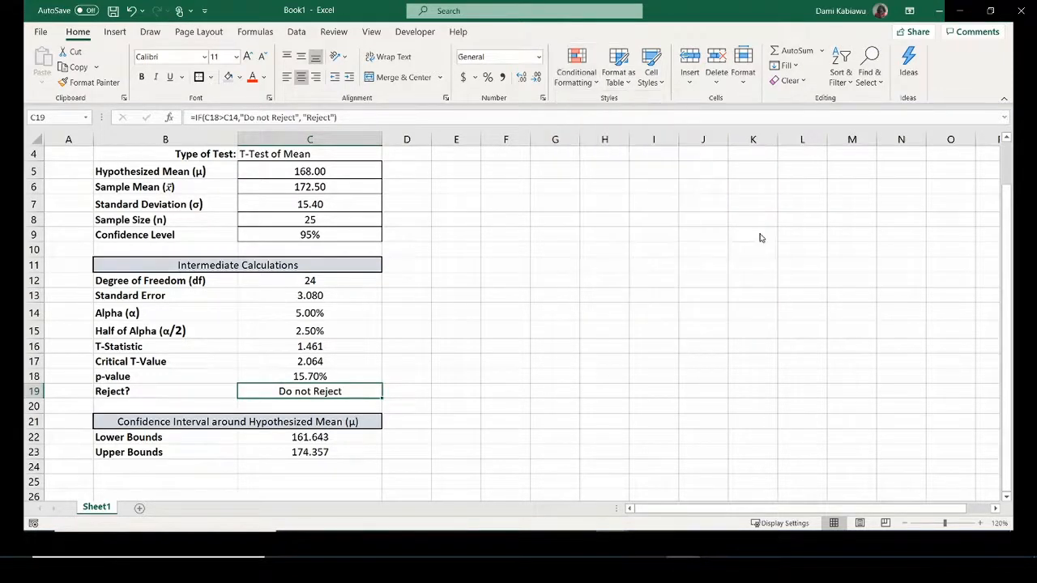
left_click_drag(339, 219, 706, 175)
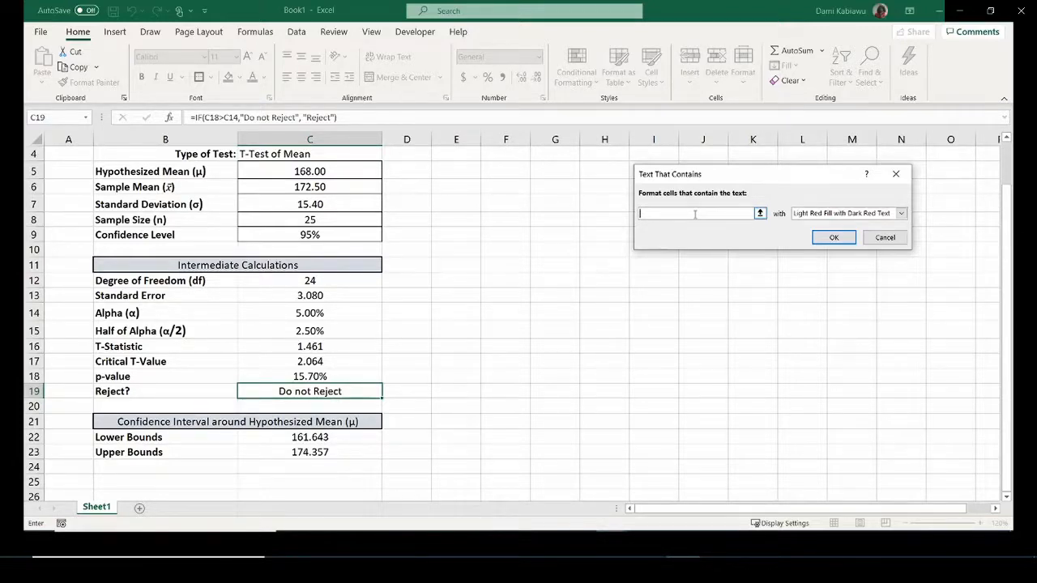
type("Do")
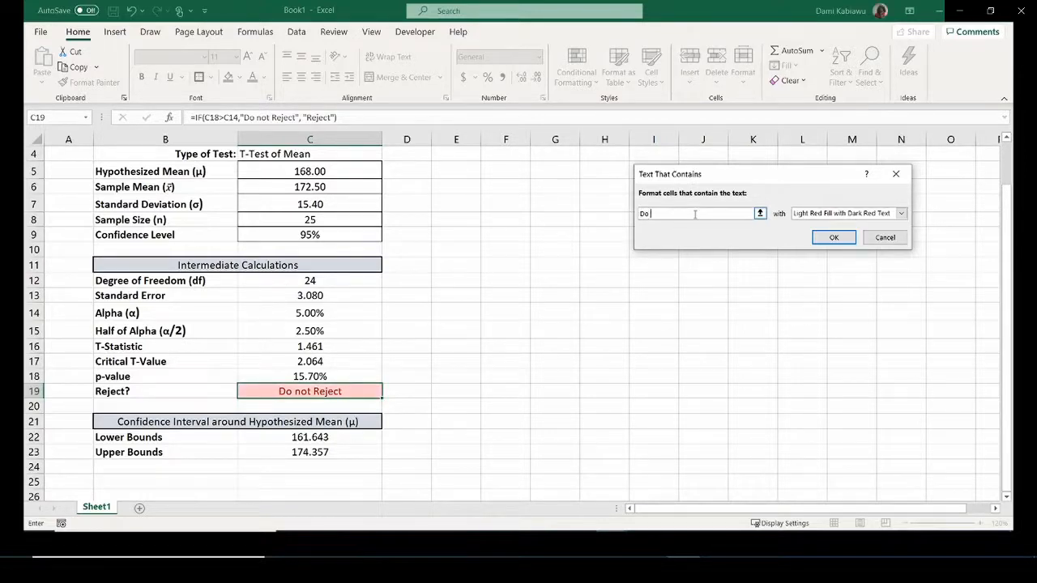
type(" not Reject")
left_click(831, 237)
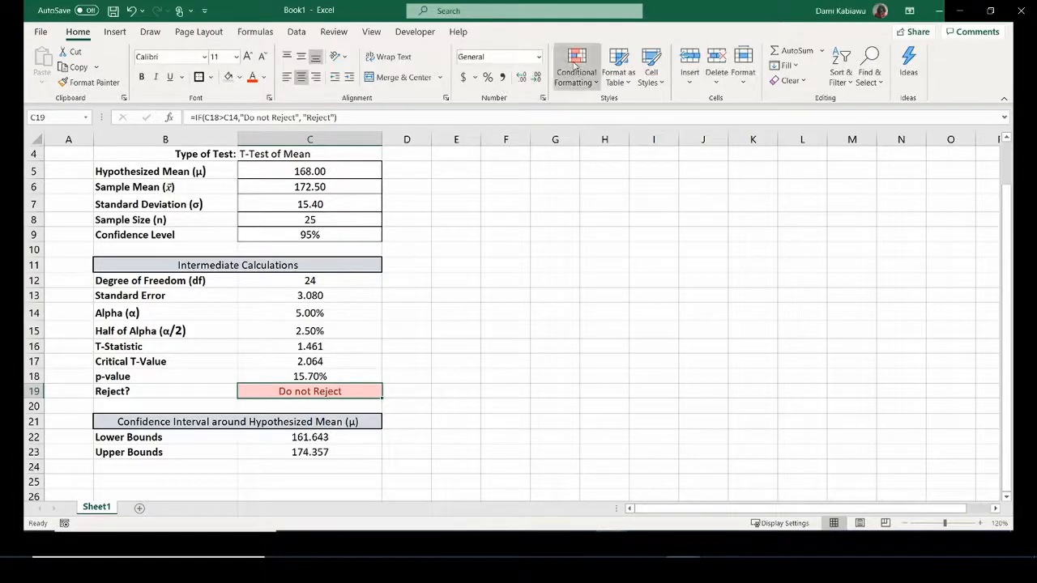
Add a second Text that Contains rule for 'Reject' with green fill and dark green text.
left_click(575, 65)
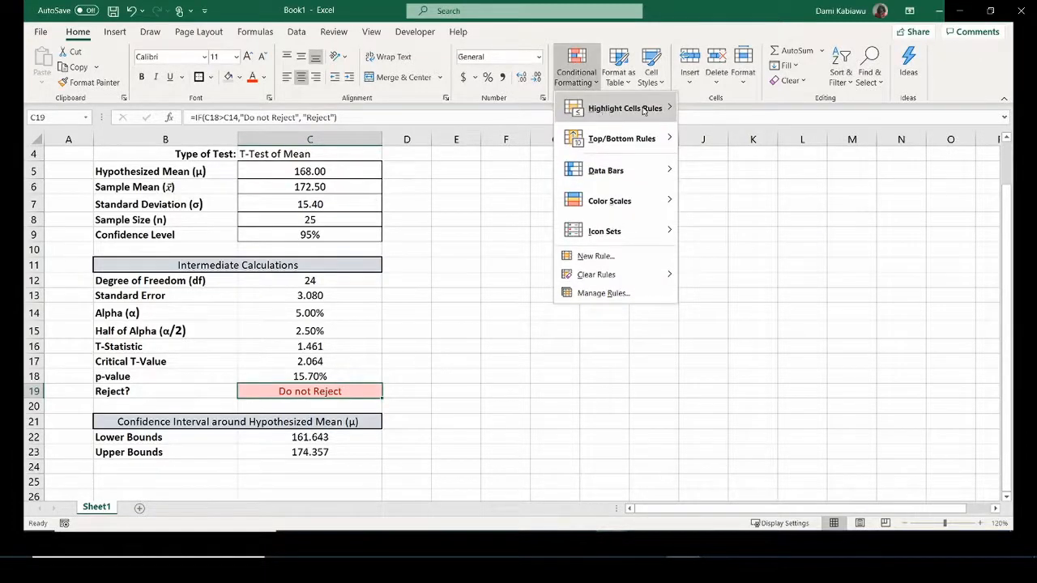
mouse_move(606, 110)
left_click(723, 235)
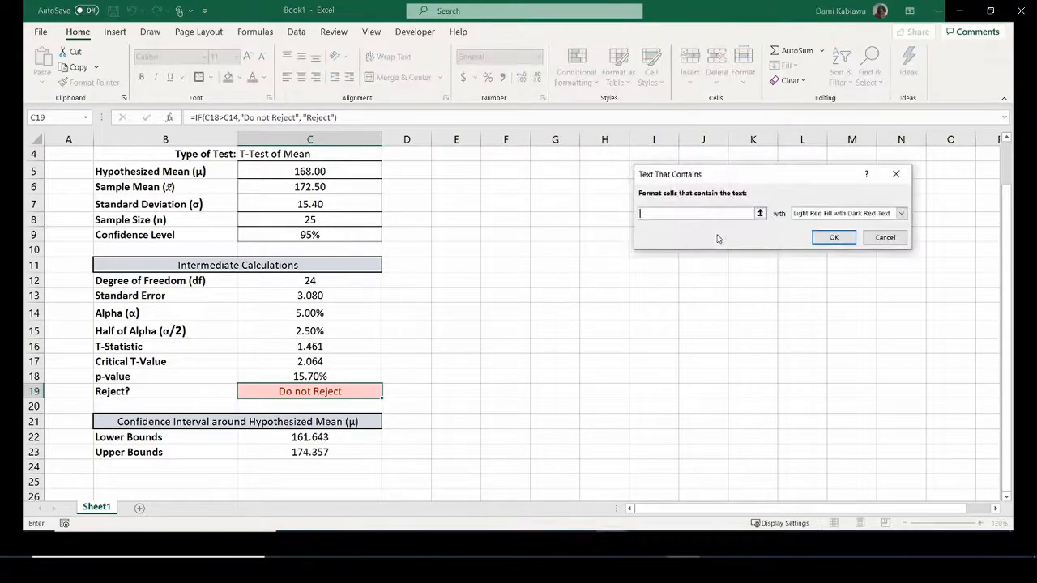
type("Reject")
left_click(899, 214)
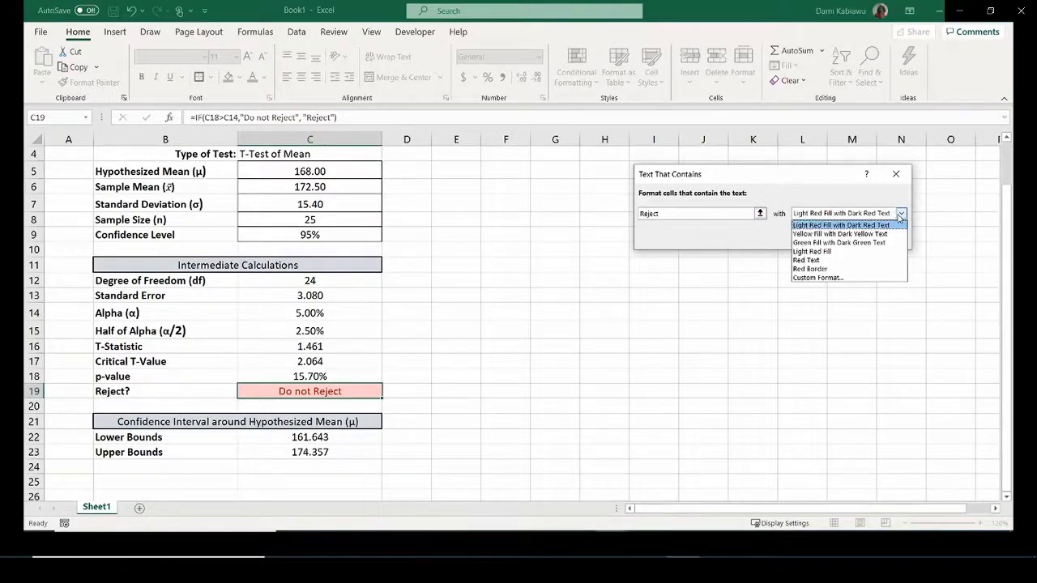
left_click(838, 242)
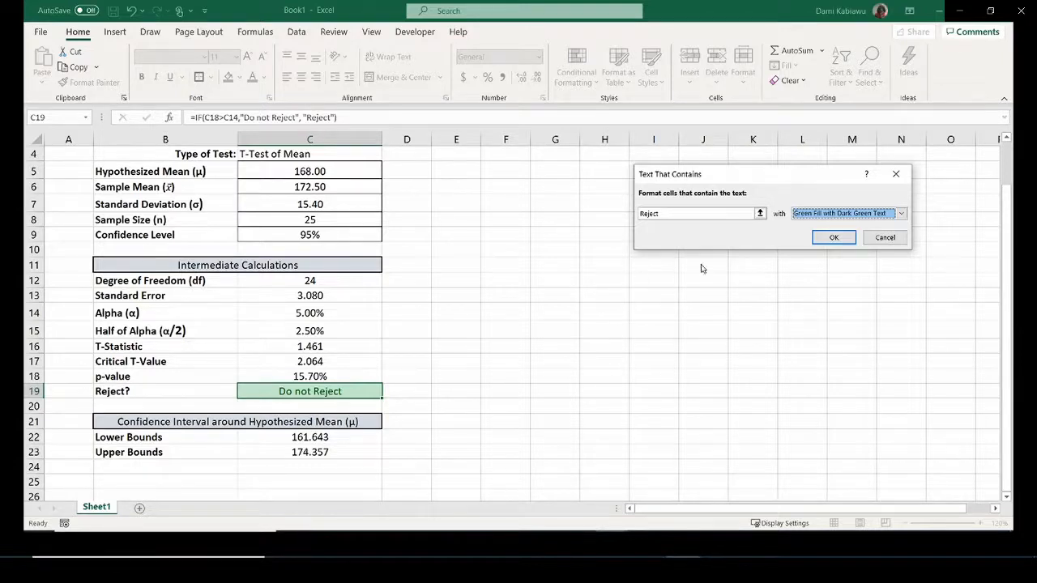
left_click(833, 237)
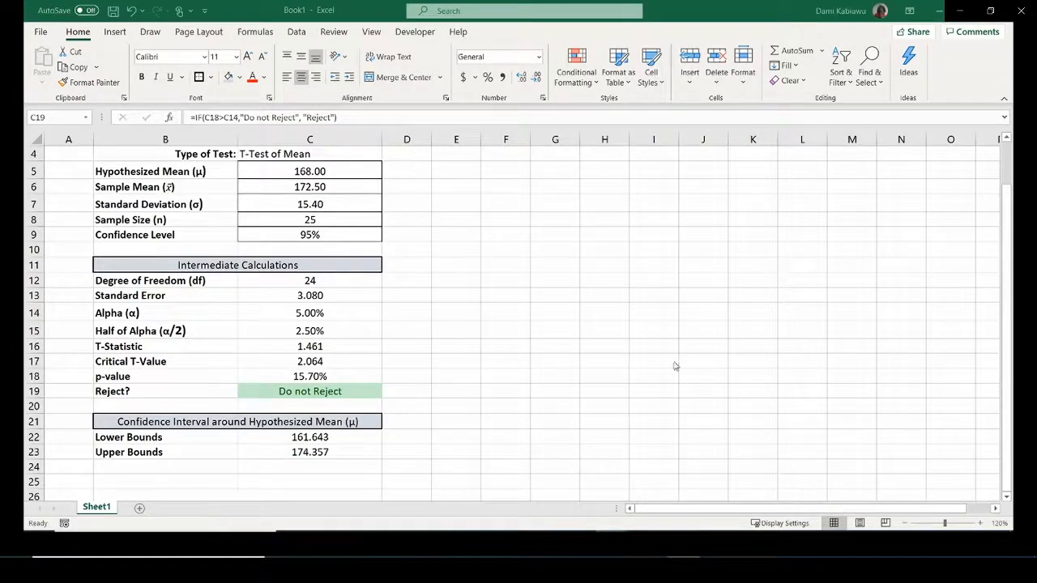
Select C19 and click away to check its green highlighting.
left_click(364, 393)
scroll(356, 389, "up", 1)
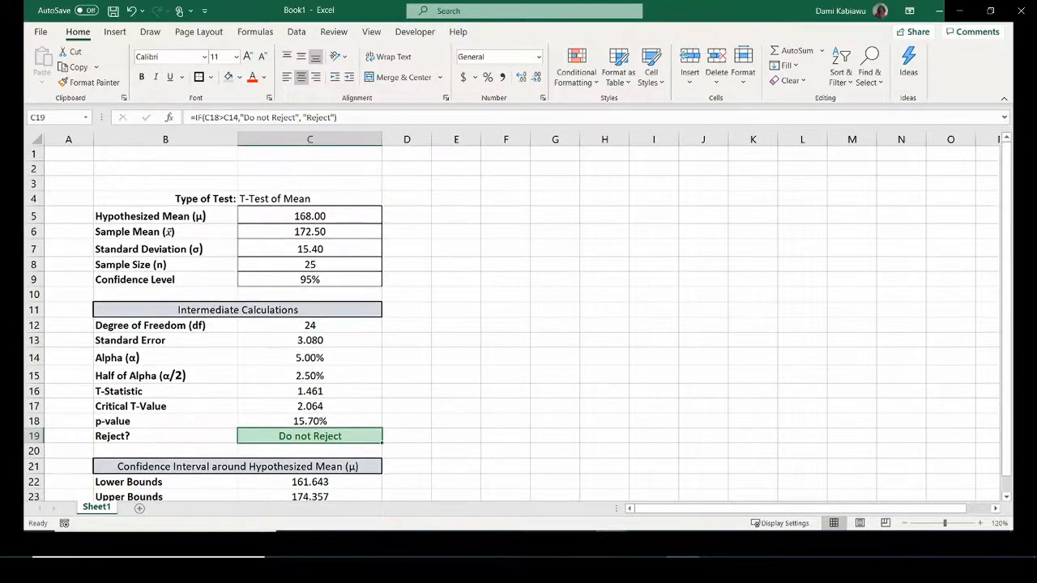
left_click(623, 359)
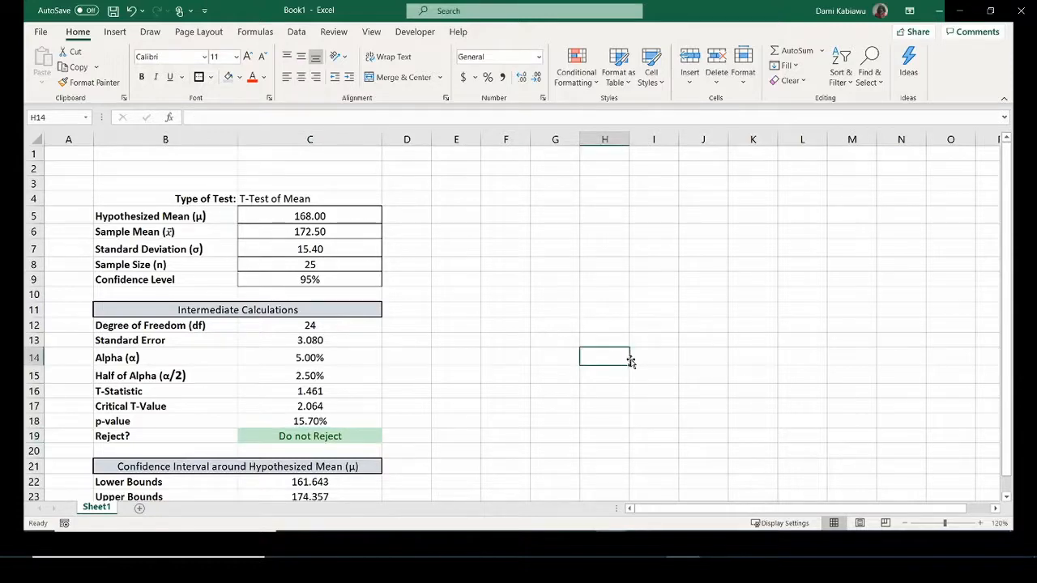
scroll(630, 358, "down", 4)
scroll(631, 359, "up", 1)
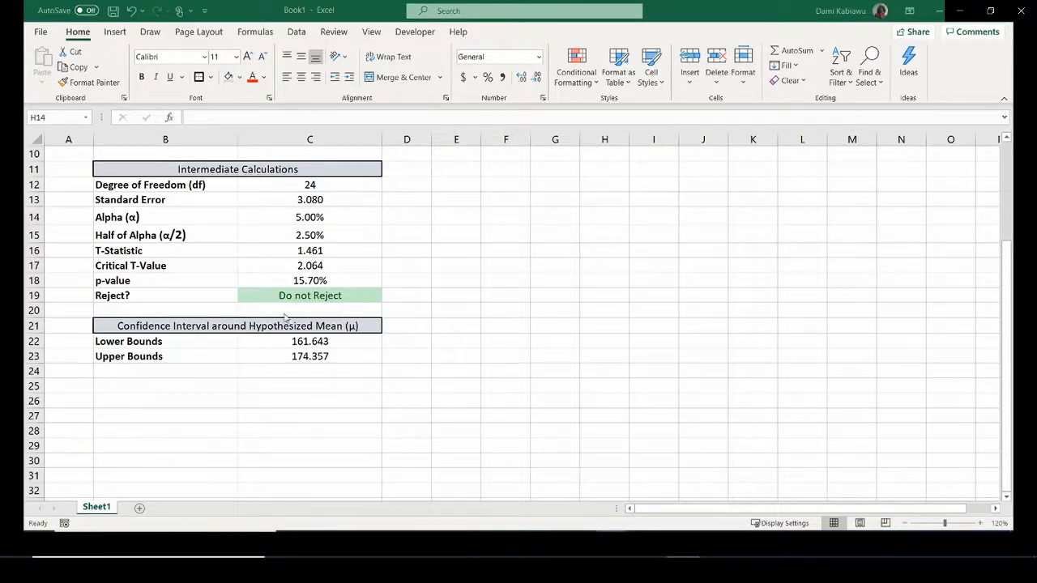
Start a Text that Contains rule on C19, cancel it, and reopen Conditional Formatting.
left_click(303, 295)
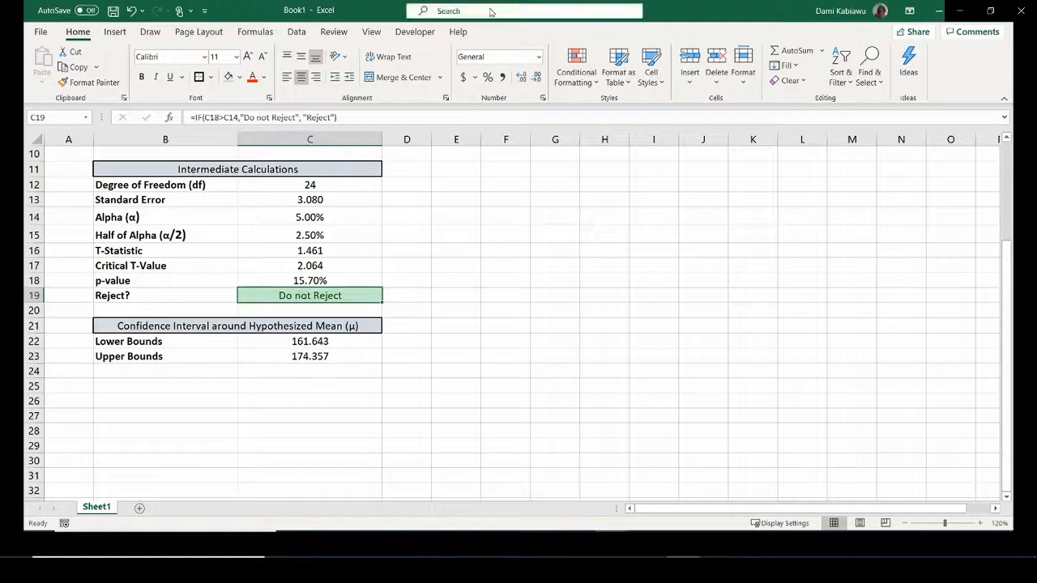
left_click(594, 75)
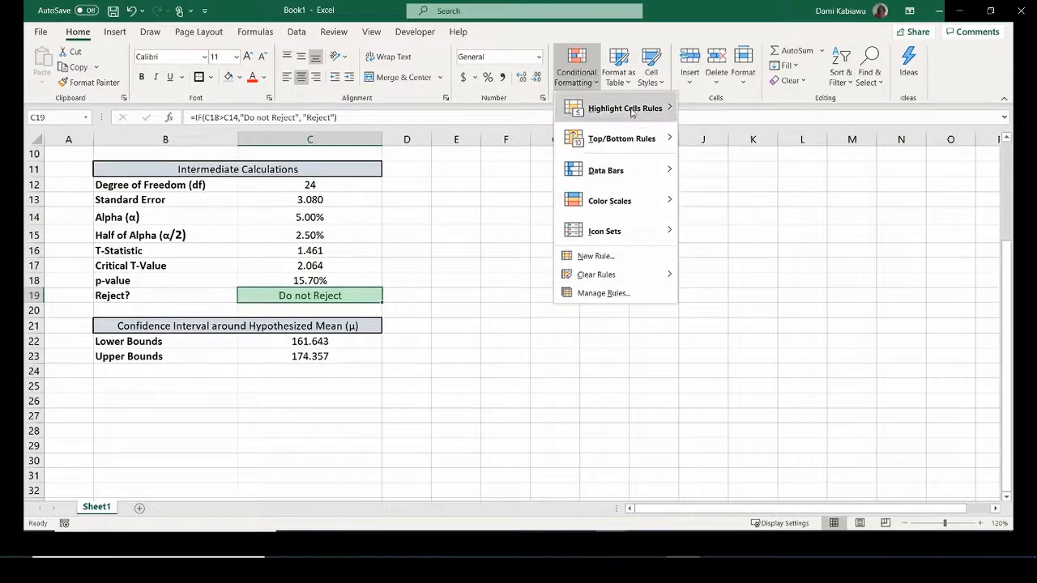
mouse_move(647, 113)
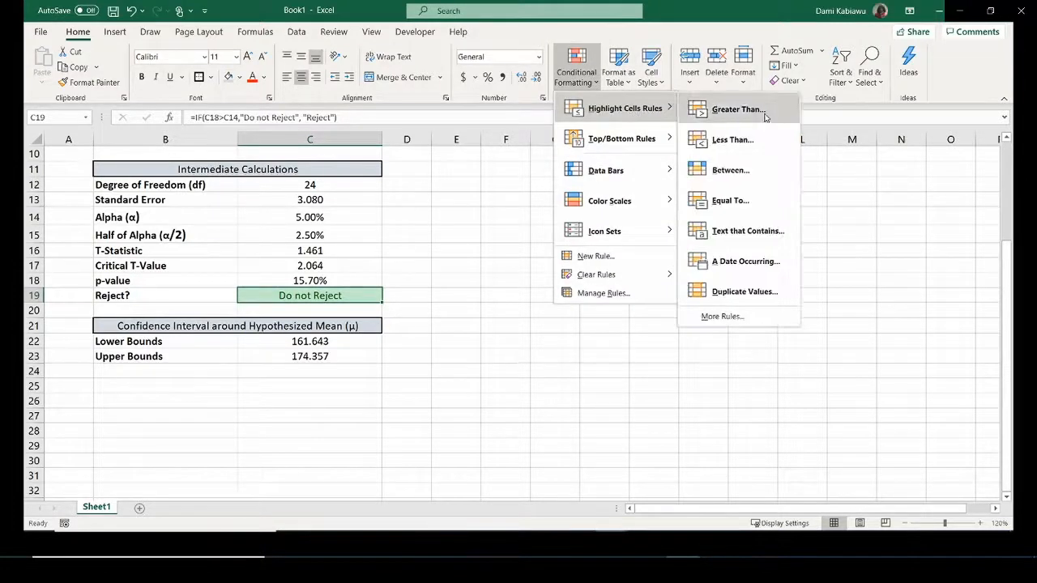
left_click(741, 234)
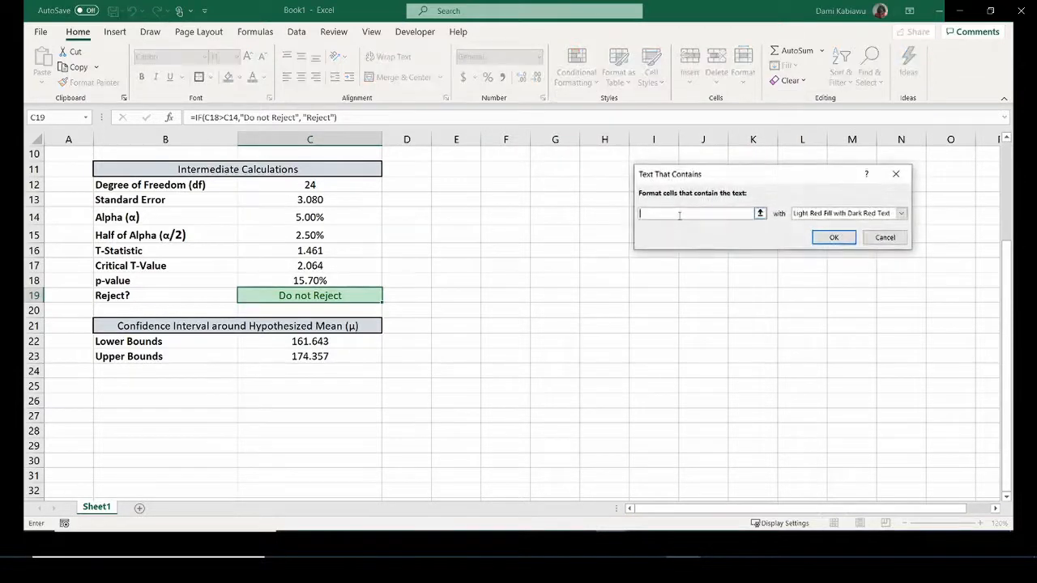
left_click(884, 237)
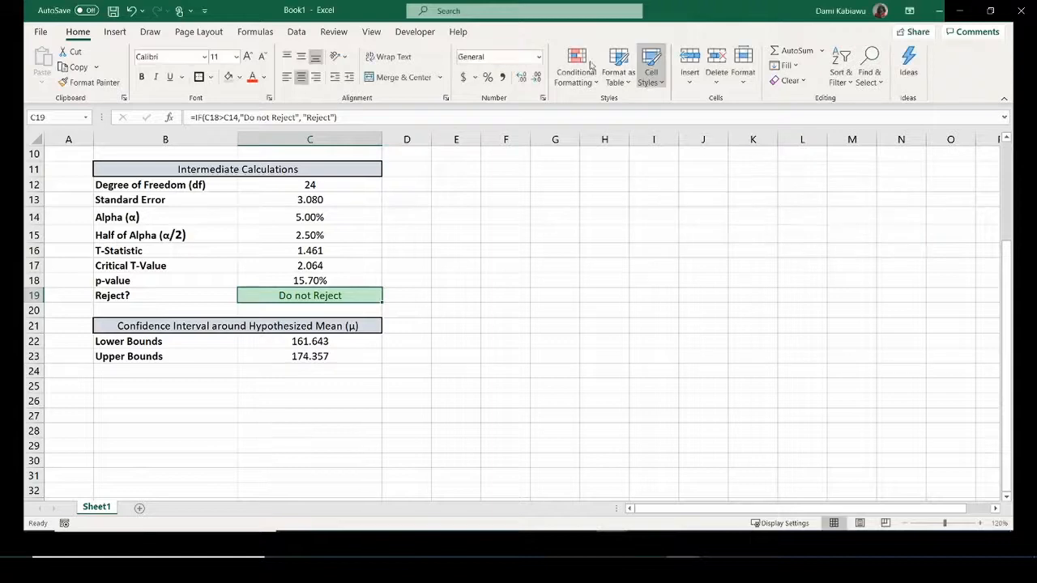
left_click(562, 79)
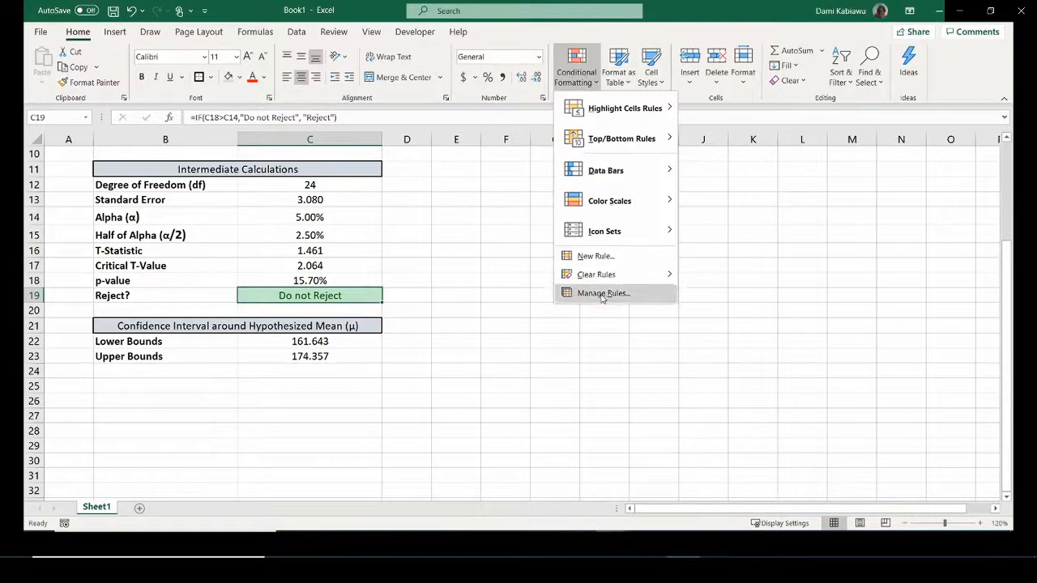
left_click(600, 295)
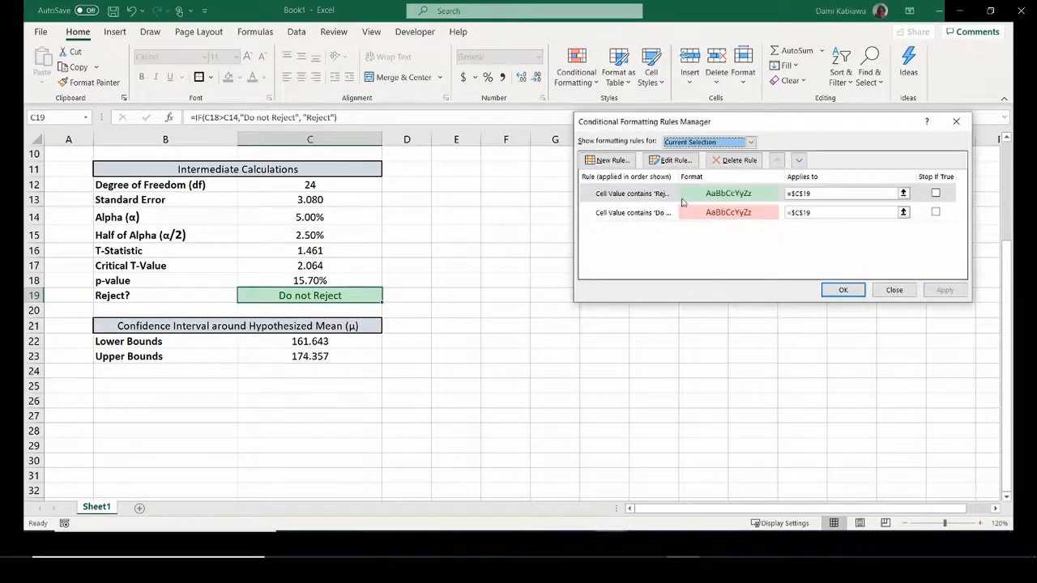
left_click(713, 192)
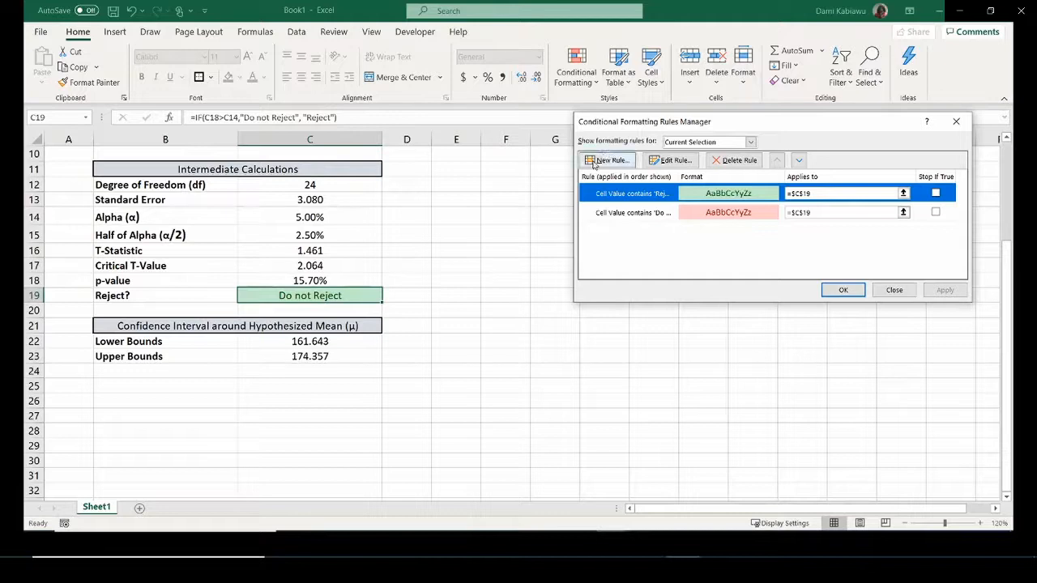
left_click(894, 290)
left_click(629, 544)
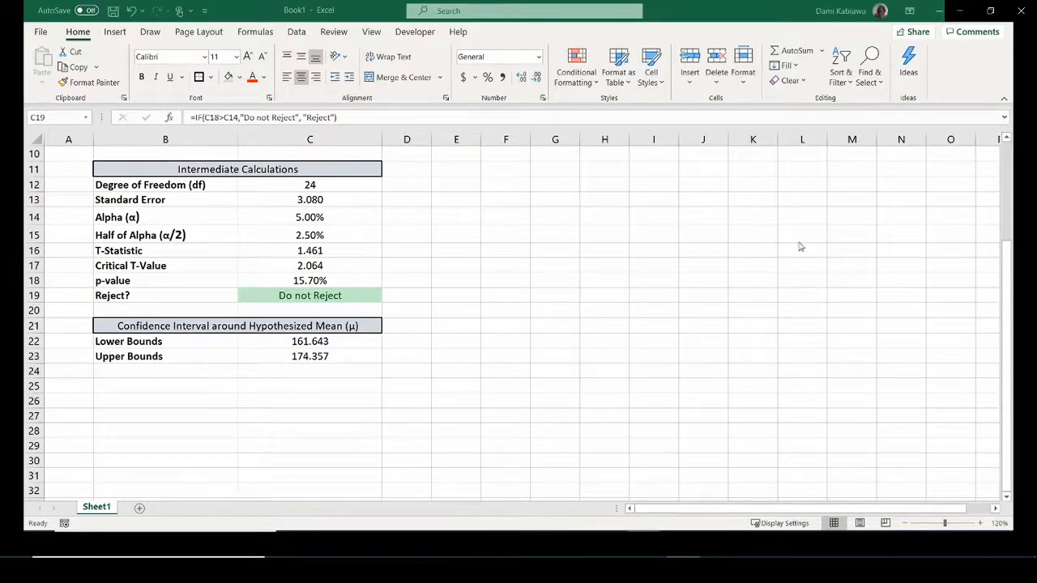
Click an empty cell and scroll up to view the whole calculator from row 1.
left_click(531, 215)
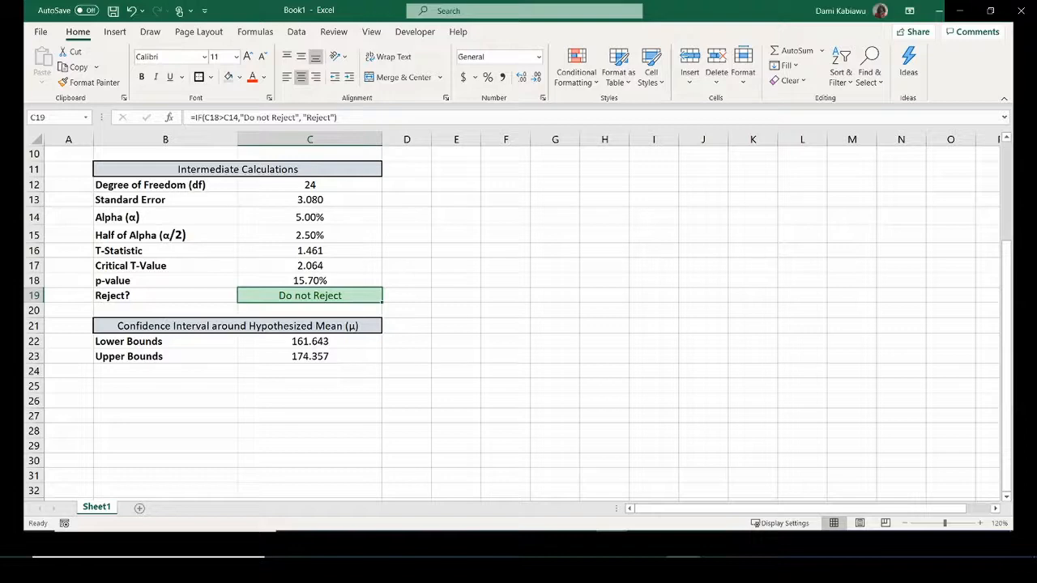
left_click(583, 278)
scroll(558, 328, "up", 3)
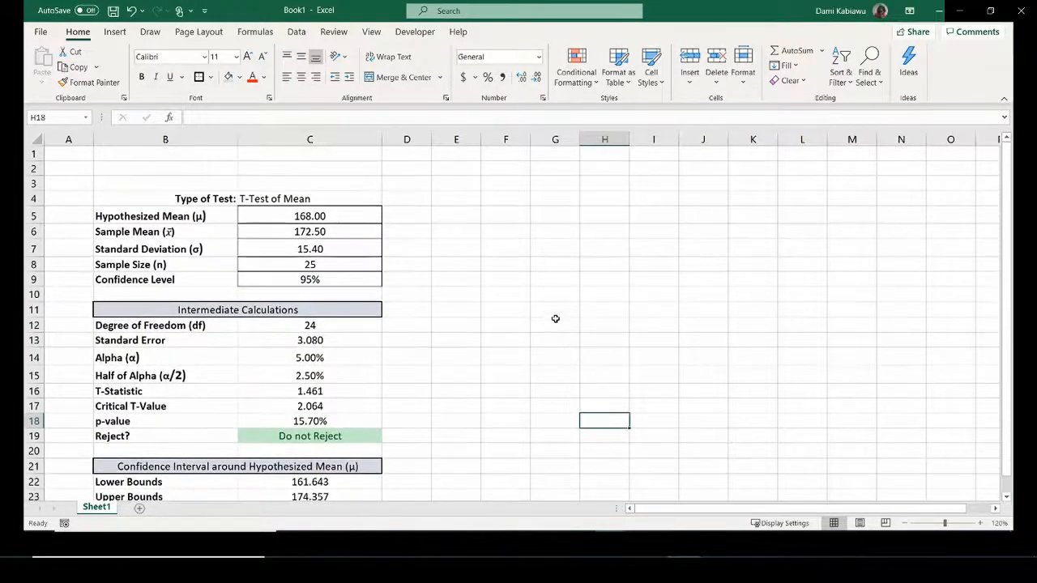
scroll(556, 319, "down", 7)
scroll(556, 318, "up", 7)
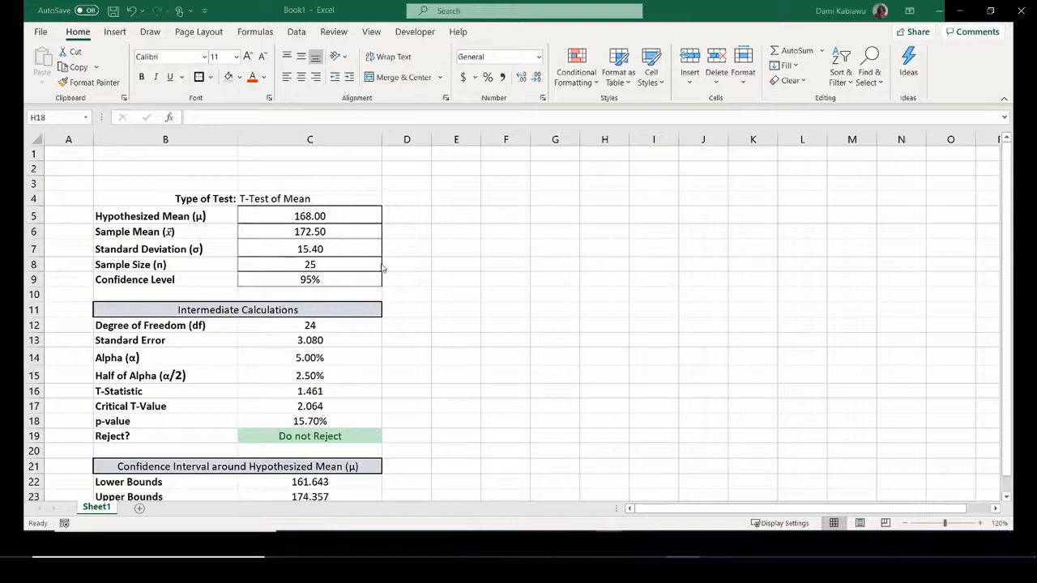
Clear the existing conditional formatting rules from the Reject? cell C19.
left_click(303, 436)
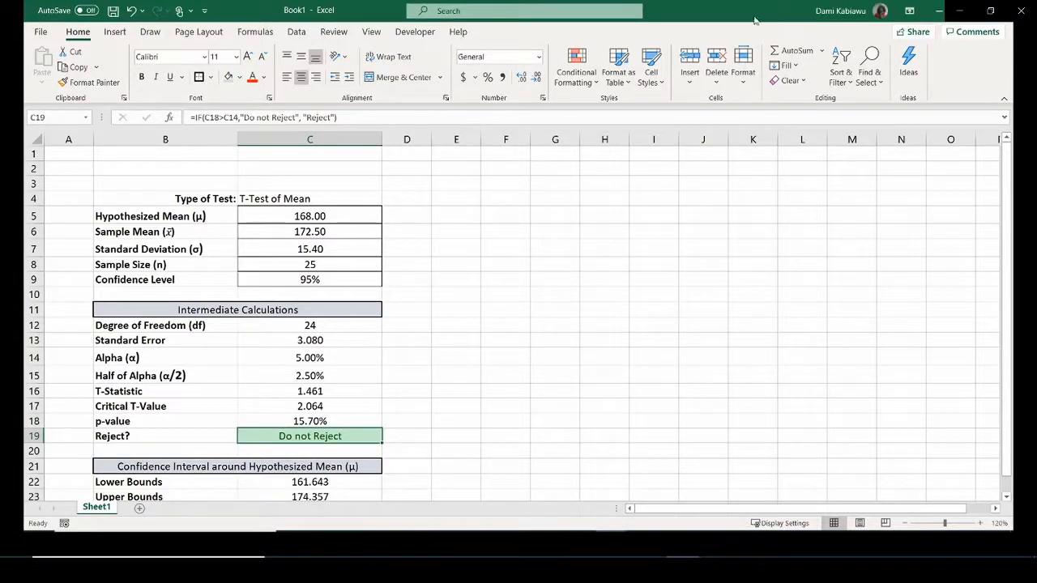
left_click(576, 71)
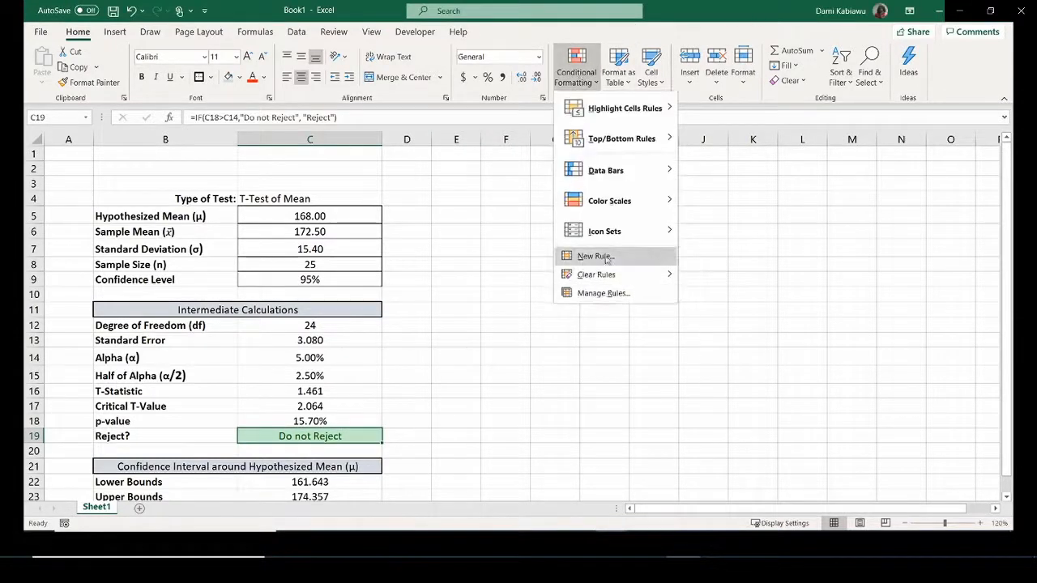
mouse_move(608, 280)
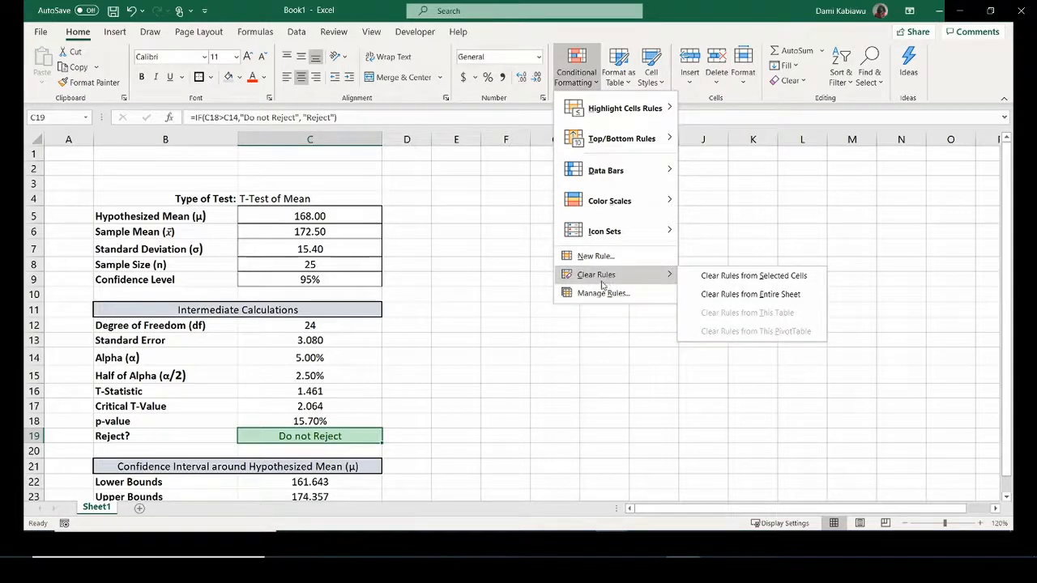
left_click(761, 276)
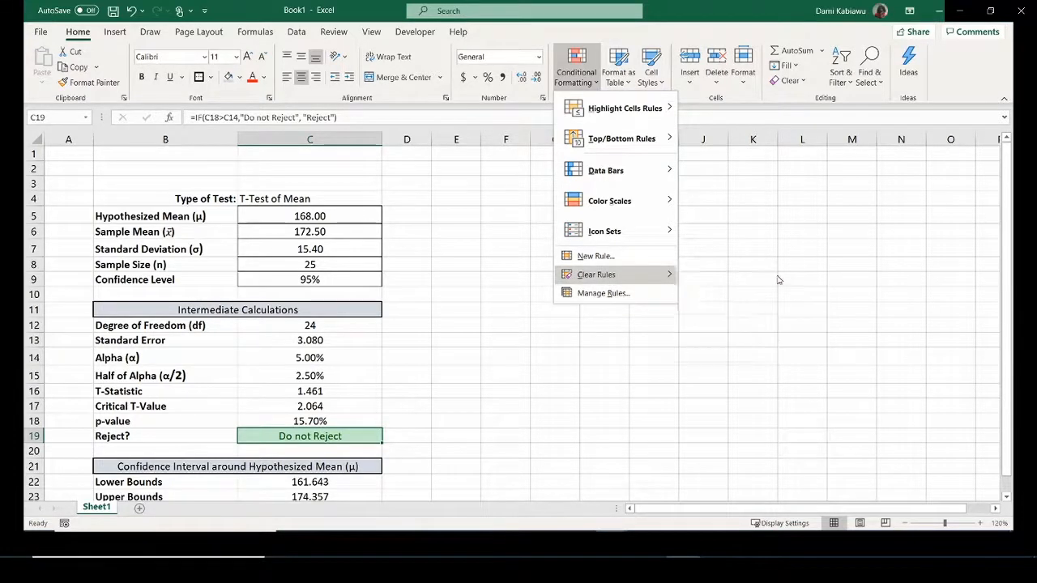
Add an Equal To rule giving 'Reject' a green fill with dark green text.
left_click(576, 73)
mouse_move(606, 118)
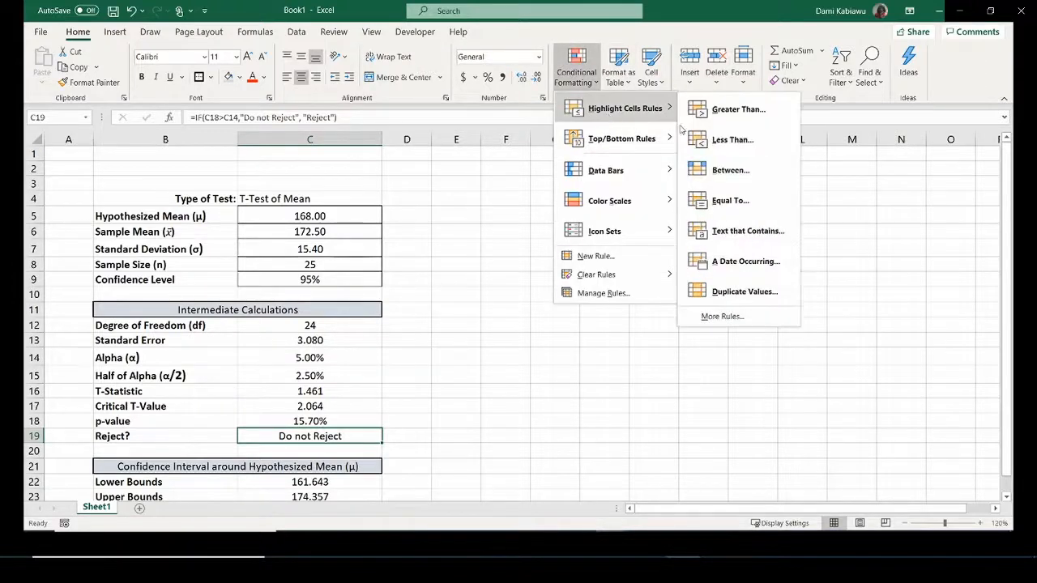
left_click(720, 230)
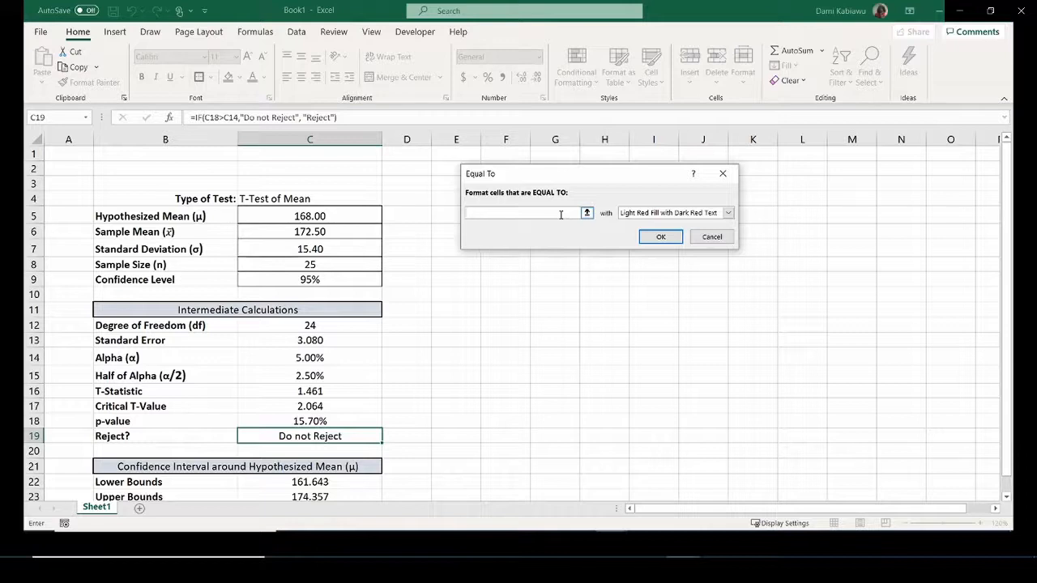
left_click(560, 214)
type("Do")
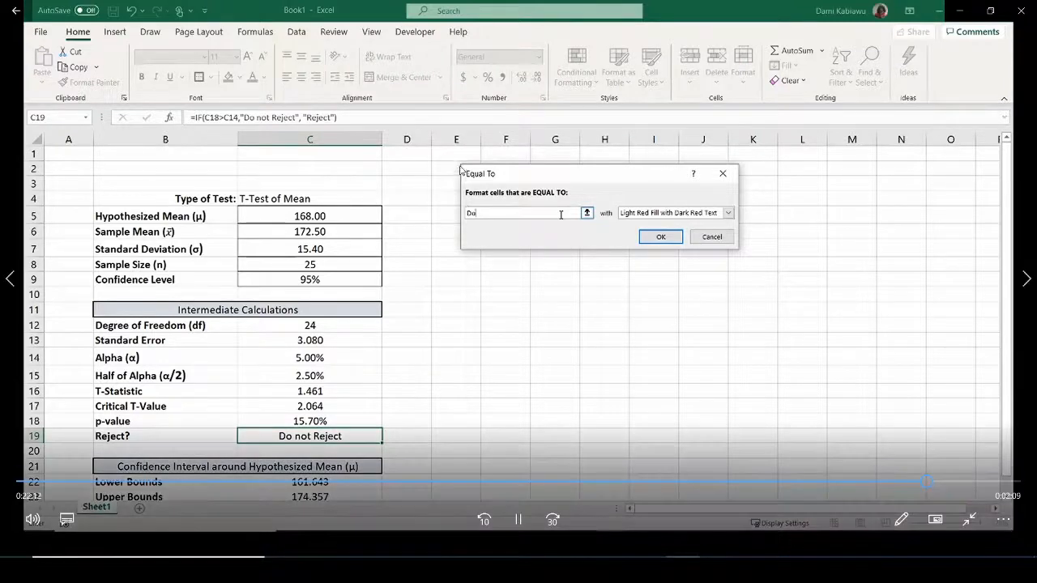
type(" not Reject")
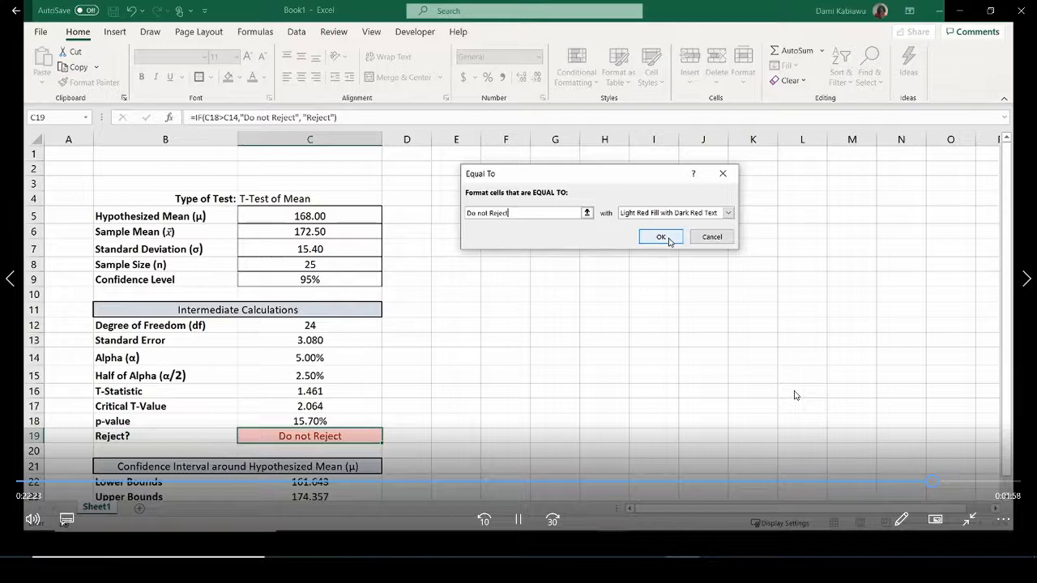
left_click_drag(488, 212, 404, 210)
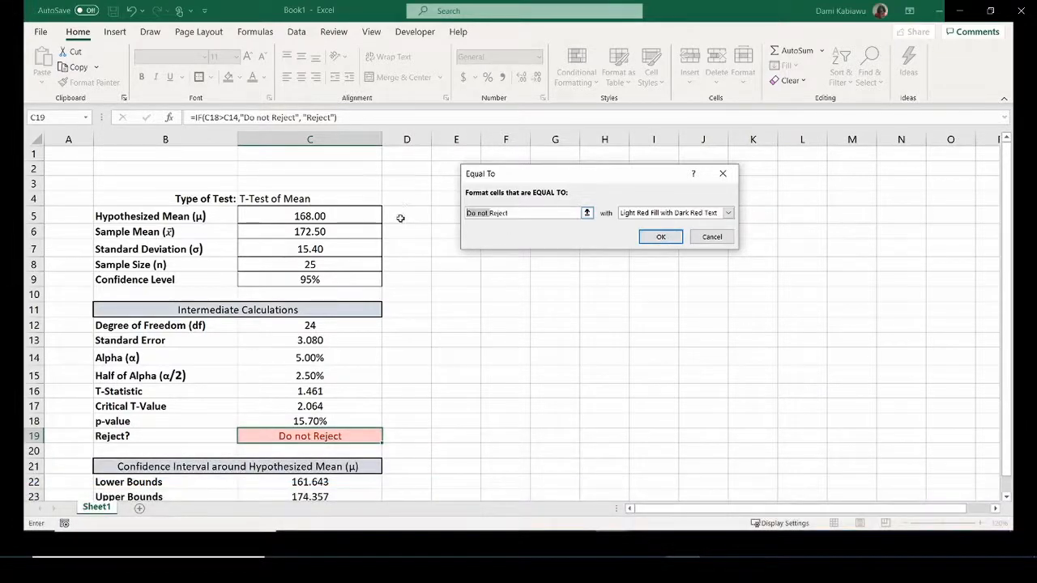
key("BackSpace")
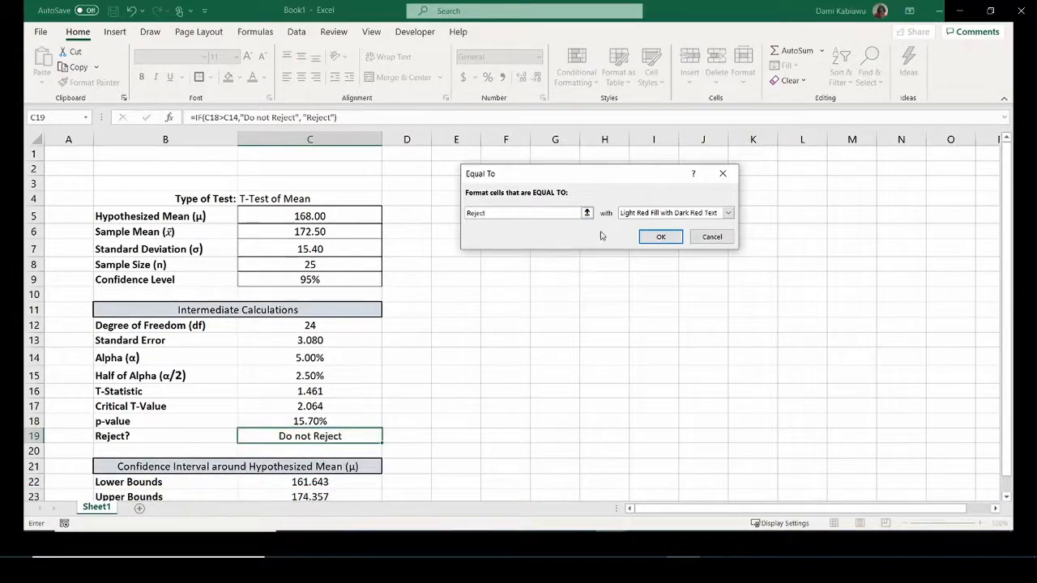
left_click(728, 214)
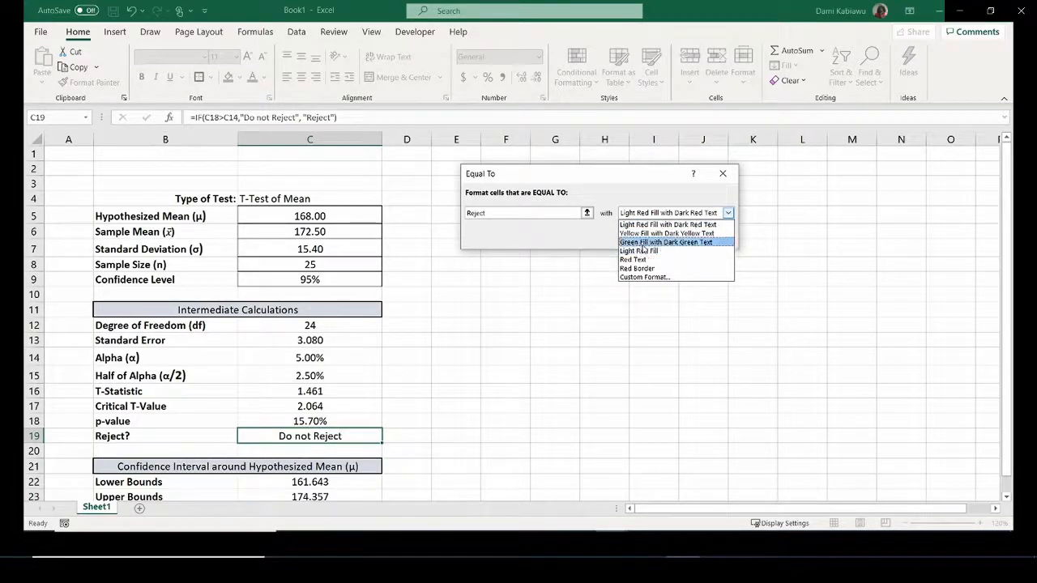
left_click(657, 242)
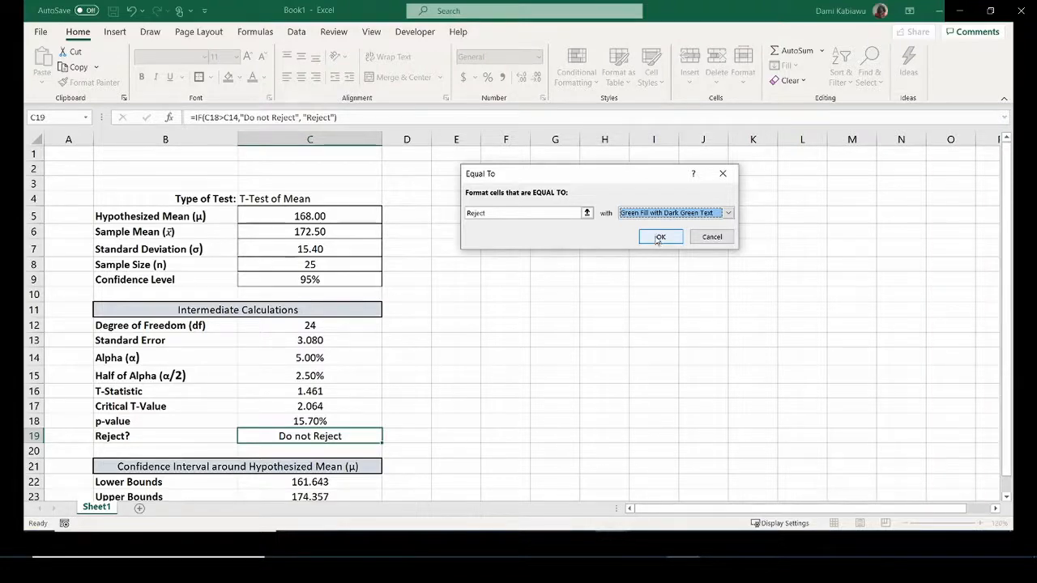
left_click(659, 238)
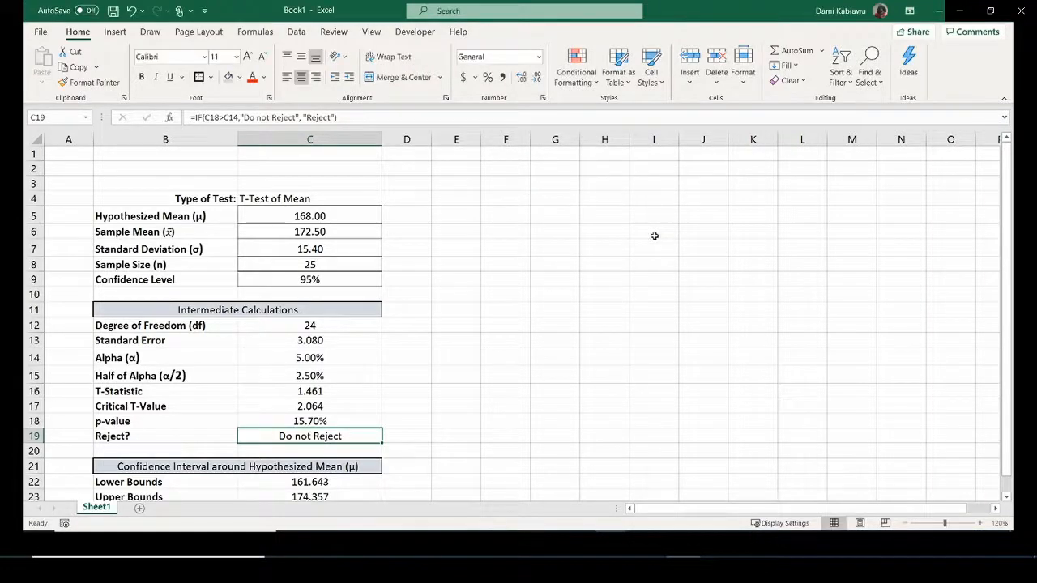
Add an Equal To rule showing 'Do not Reject' in light red fill with dark red text.
left_click(583, 79)
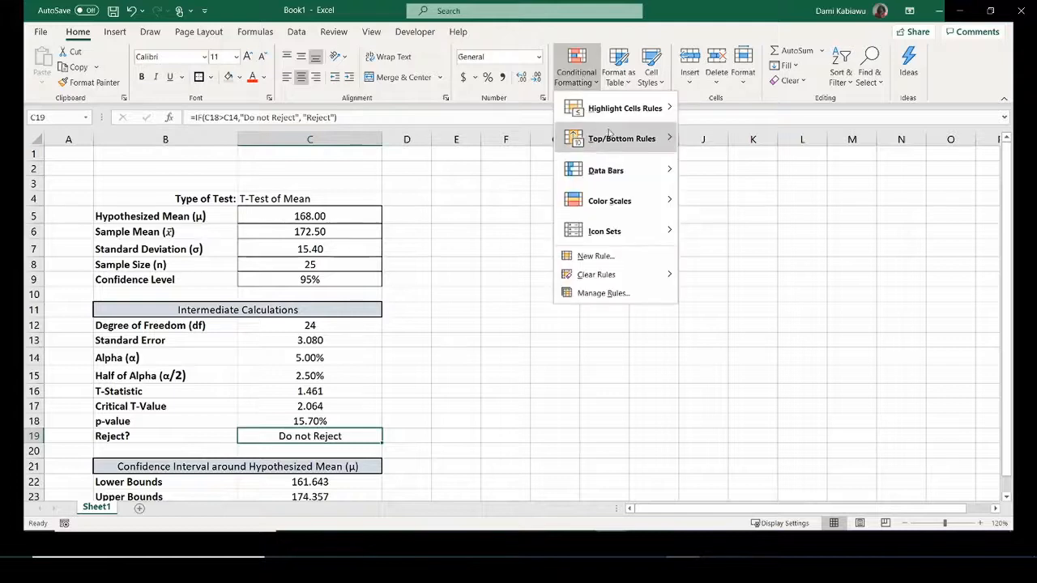
mouse_move(624, 112)
left_click(731, 201)
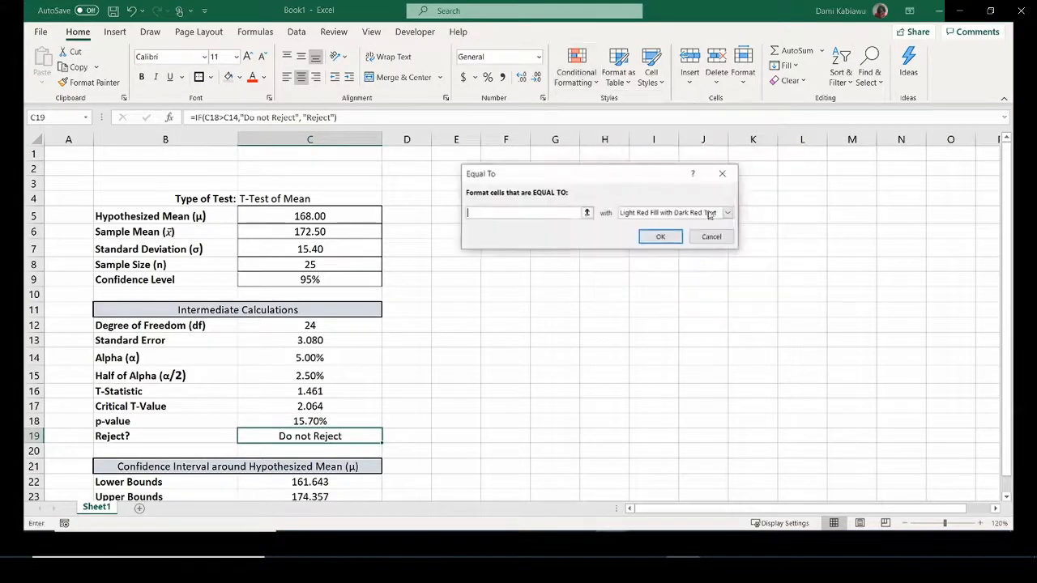
type("D")
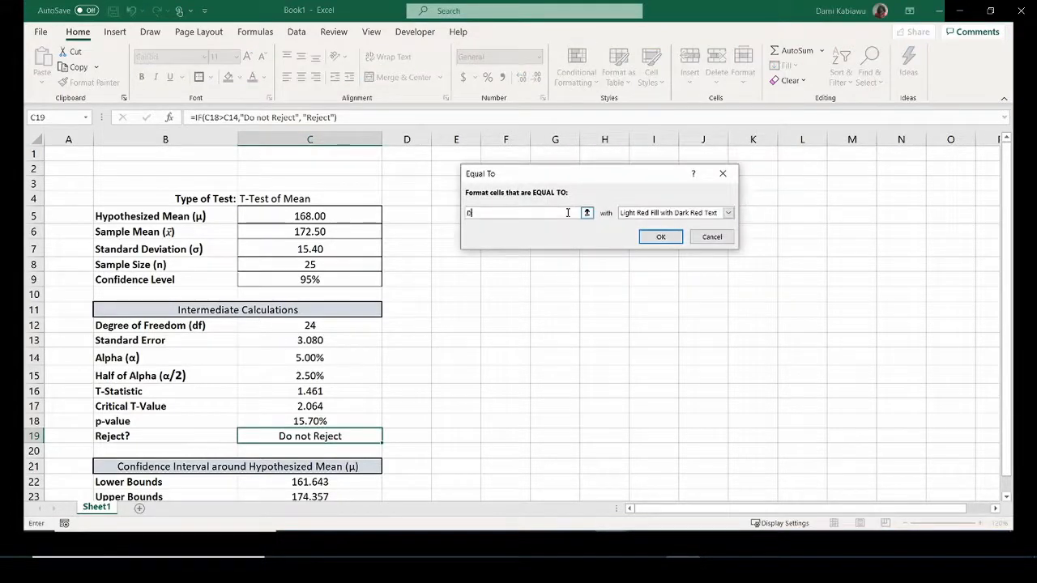
type("o not Reject")
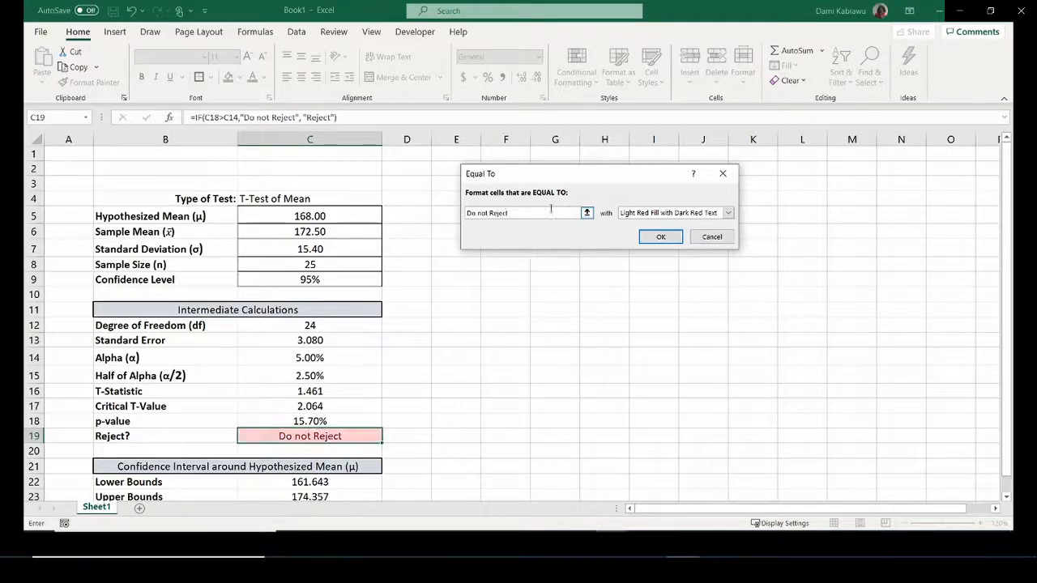
left_click(661, 236)
left_click(575, 410)
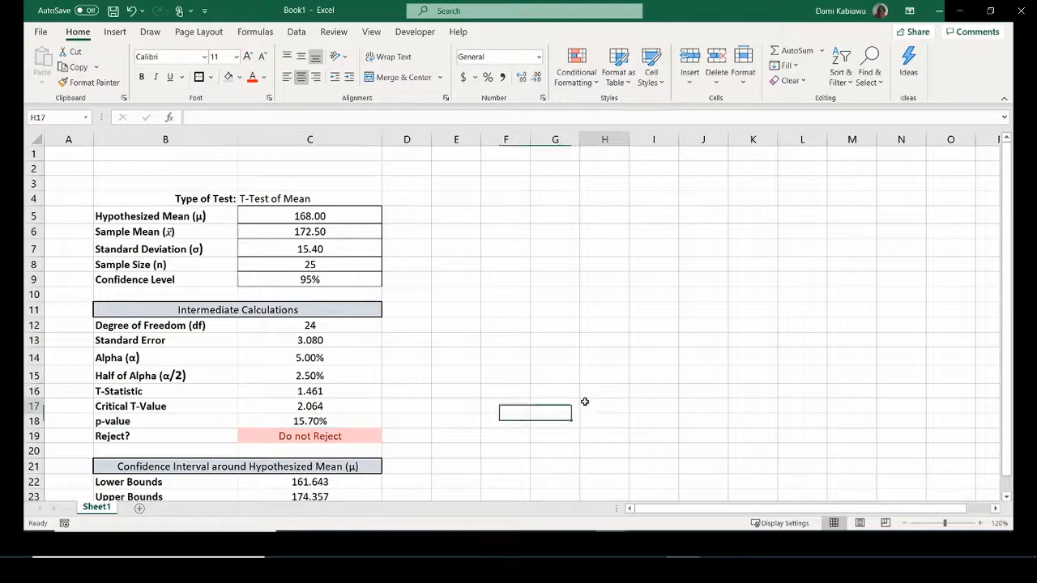
left_click(584, 402)
scroll(584, 401, "down", 1)
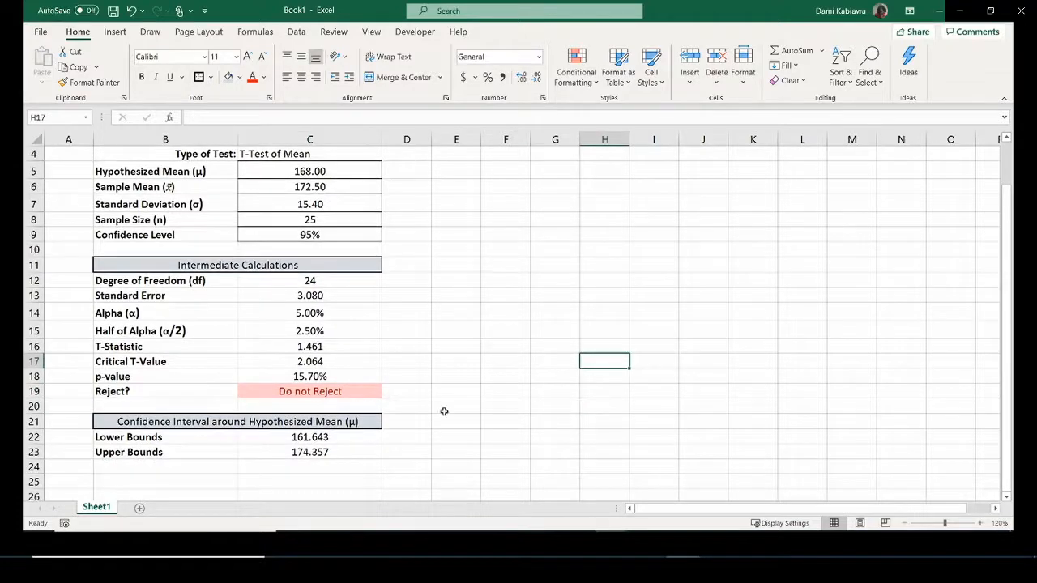
scroll(459, 399, "up", 1)
left_click(413, 218)
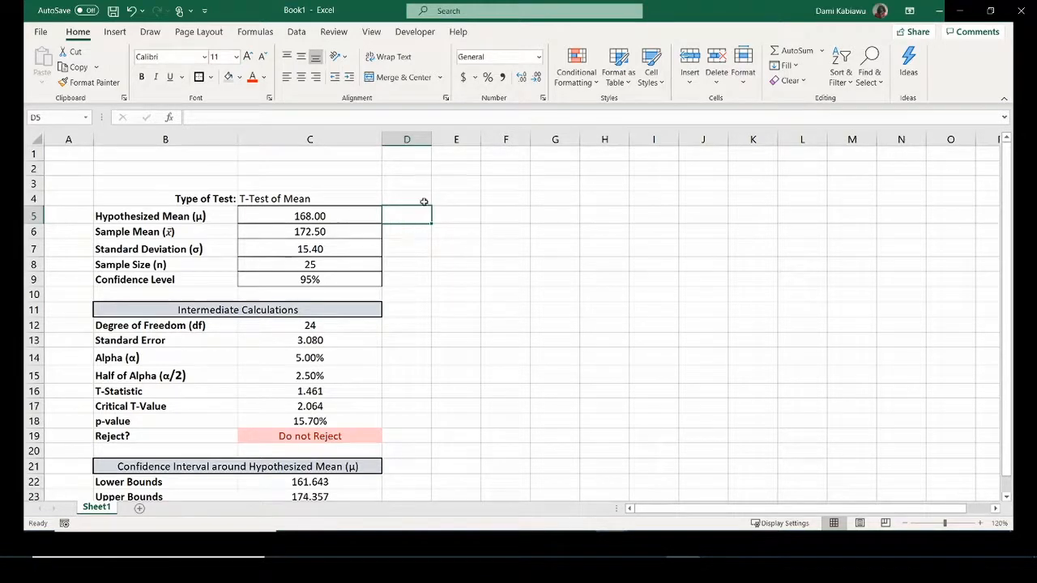
scroll(402, 251, "down", 1)
scroll(401, 250, "down", 1)
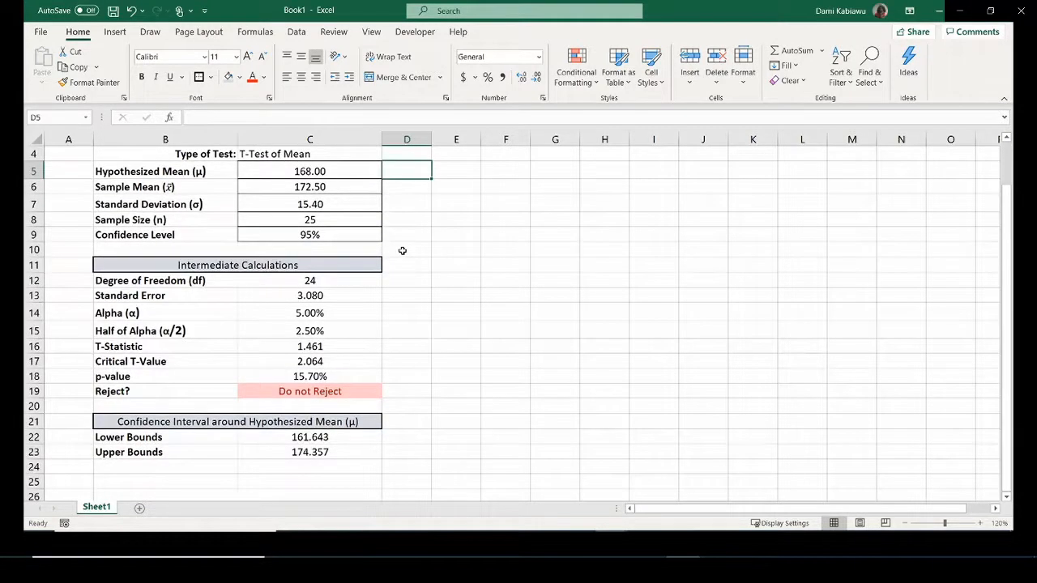
scroll(402, 250, "up", 1)
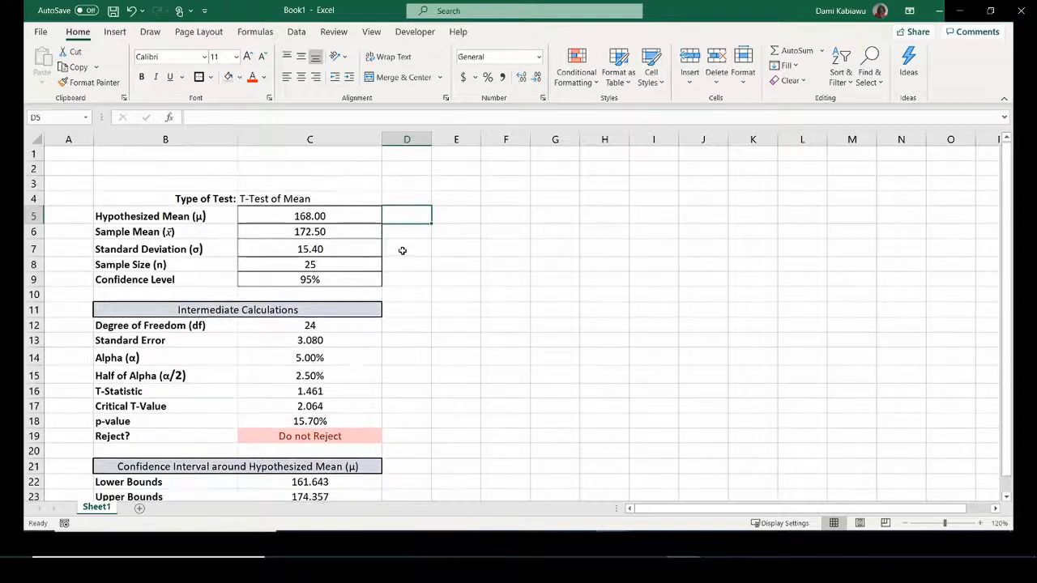
left_click_drag(141, 199, 364, 468)
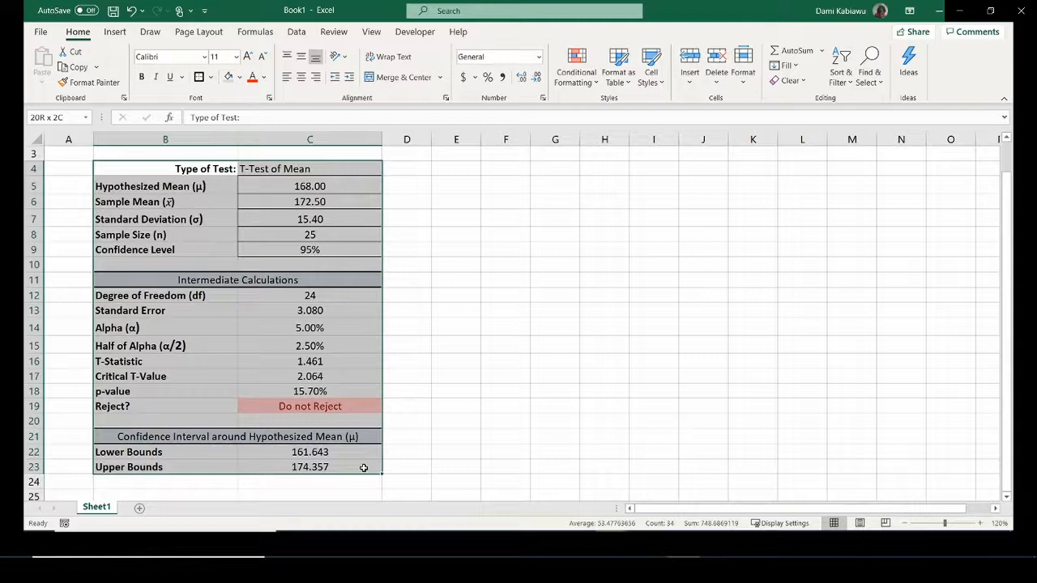
left_click(456, 348)
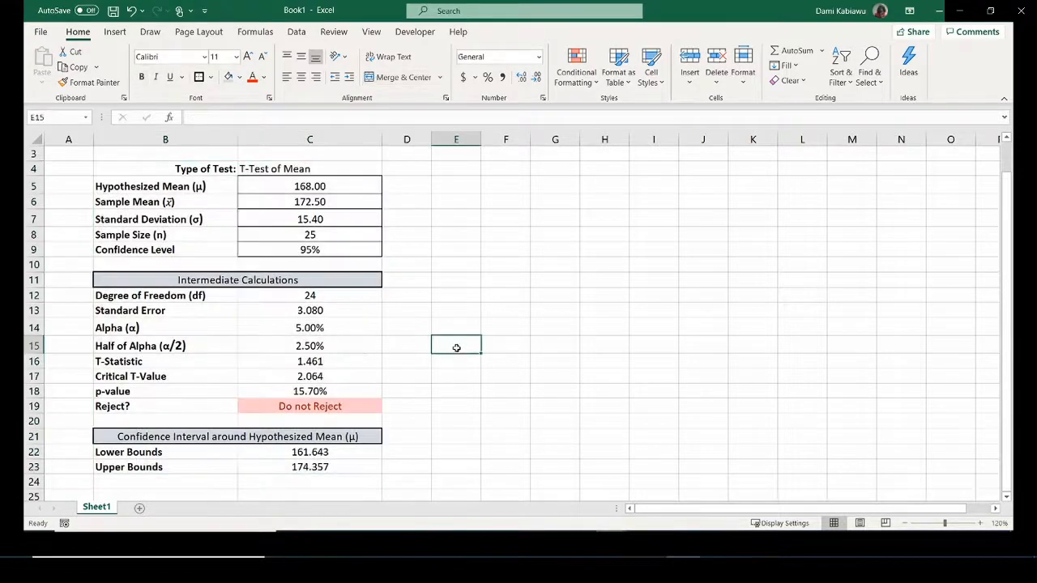
scroll(456, 345, "up", 1)
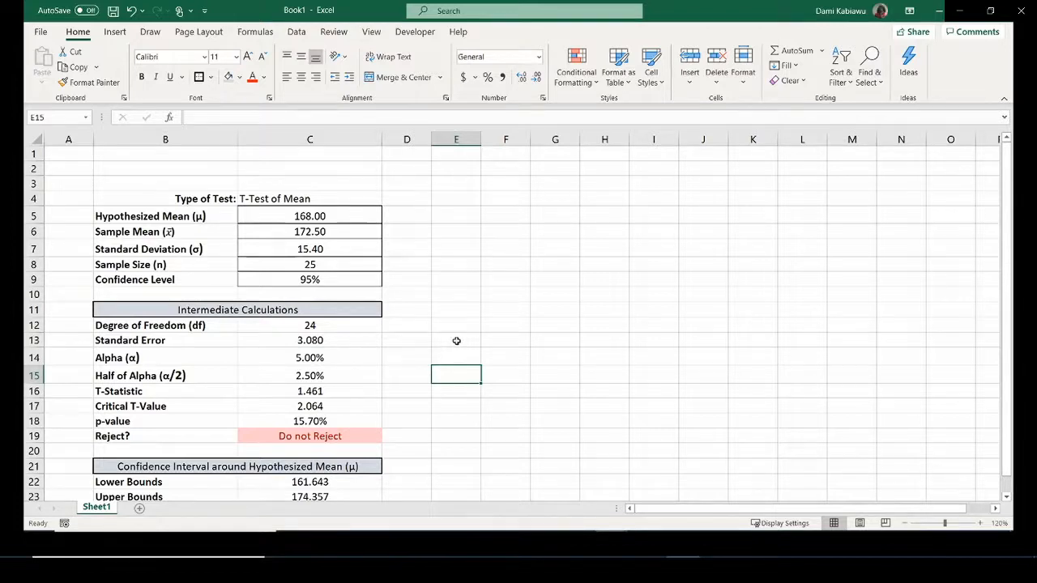
left_click(366, 194)
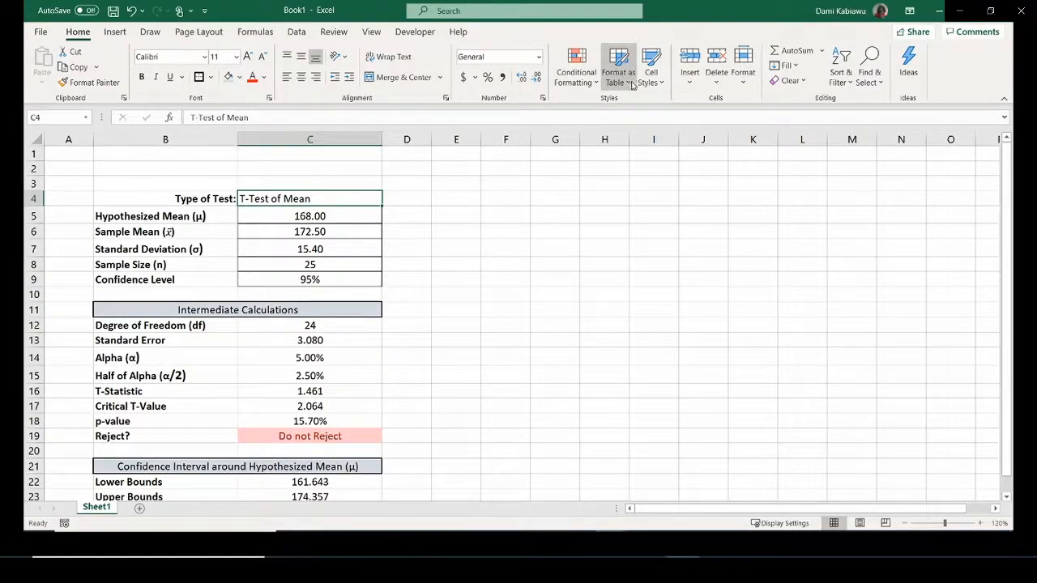
scroll(461, 281, "down", 1)
scroll(462, 281, "down", 1)
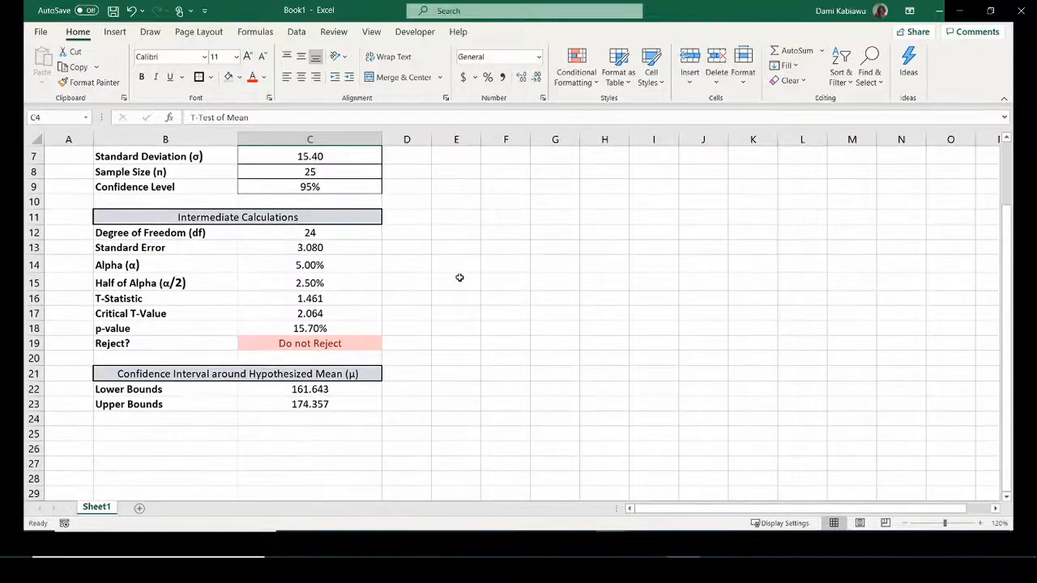
scroll(458, 275, "up", 1)
scroll(458, 273, "up", 1)
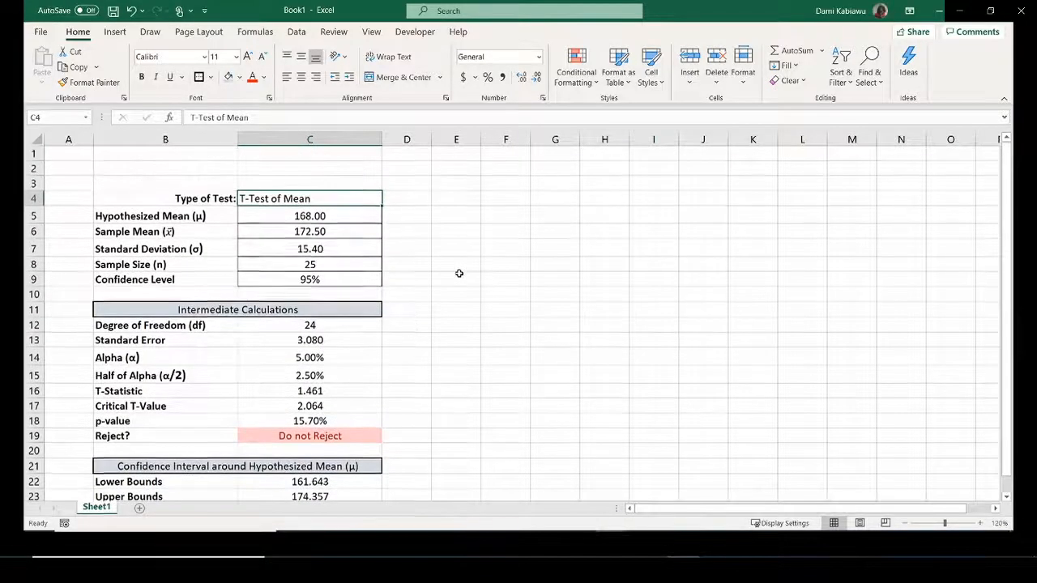
Change the Hypothesized Mean in C5 to 164, then select the Reject? cell C19.
left_click(301, 212)
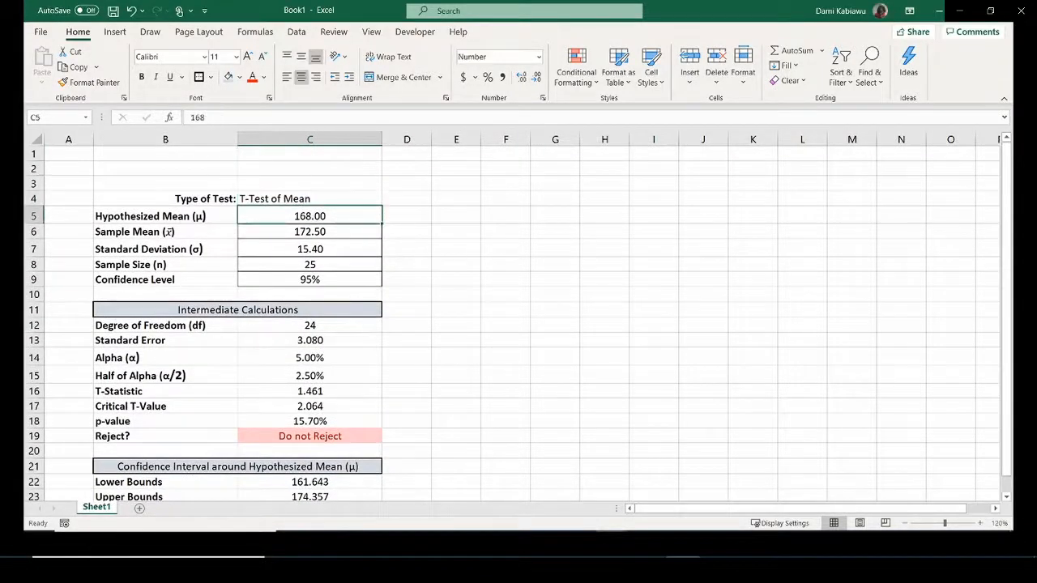
type("164")
key("Return")
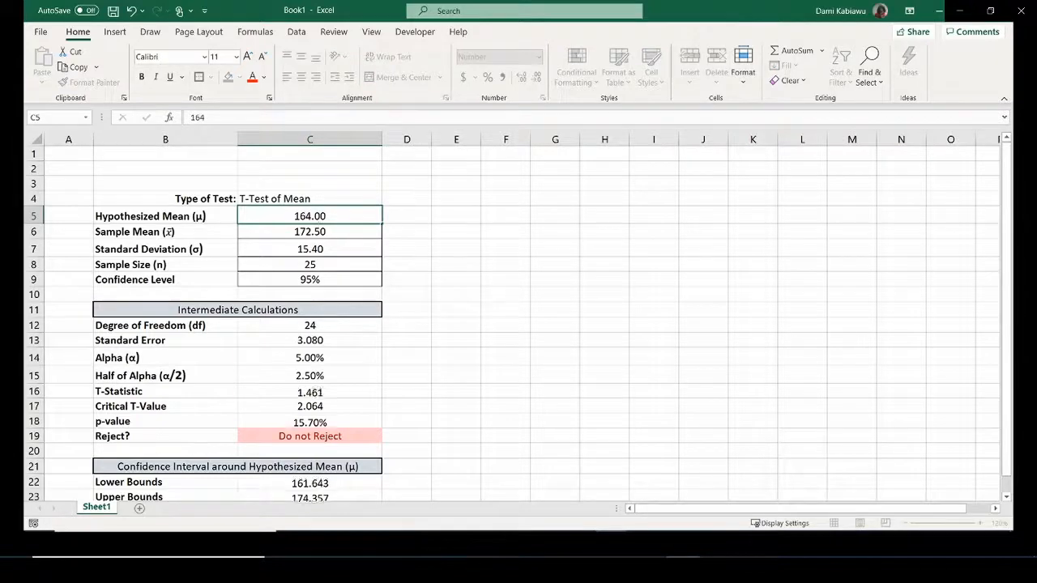
scroll(682, 382, "down", 1)
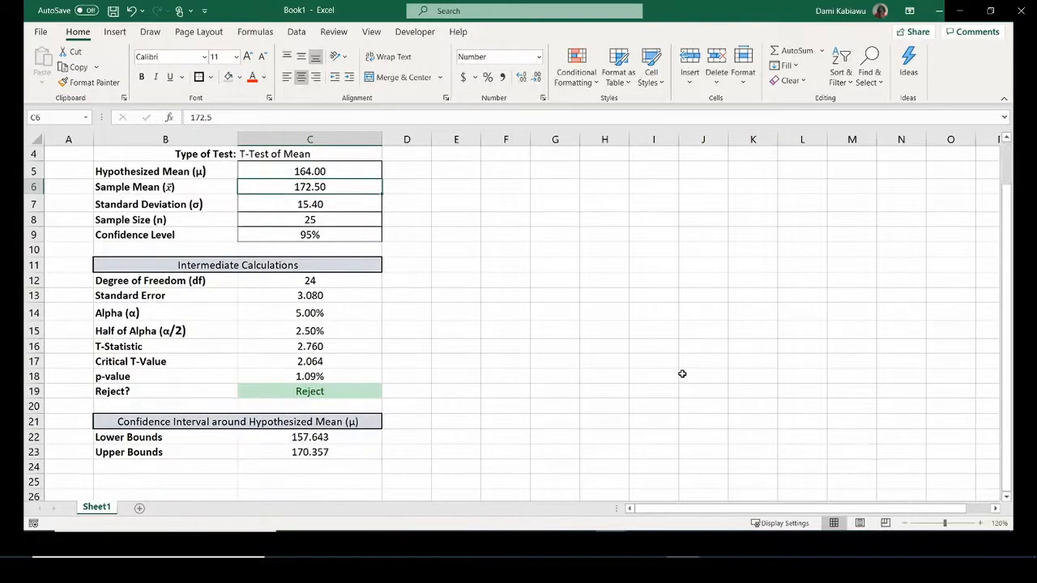
left_click(348, 391)
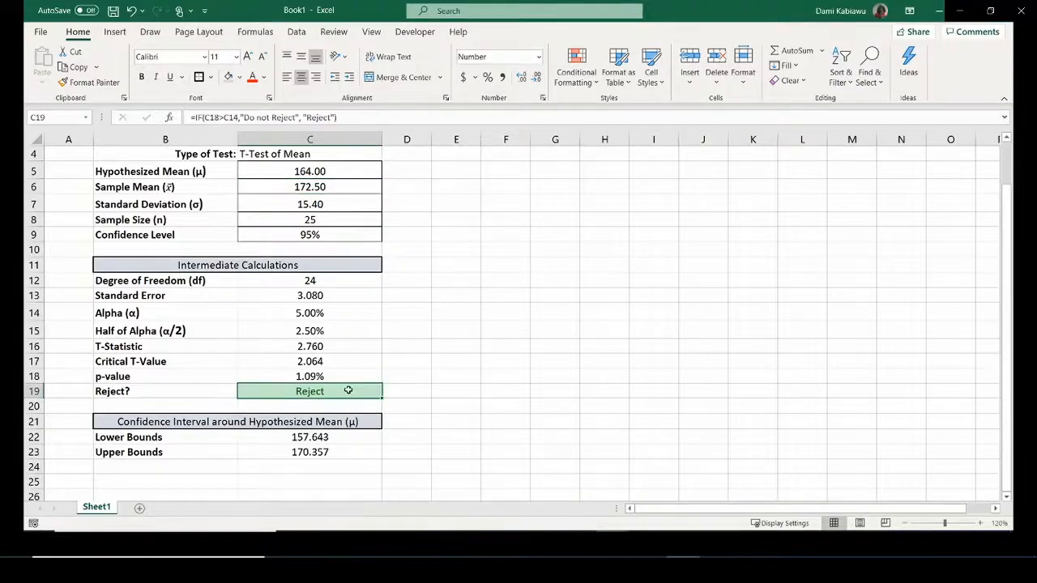
left_click(576, 64)
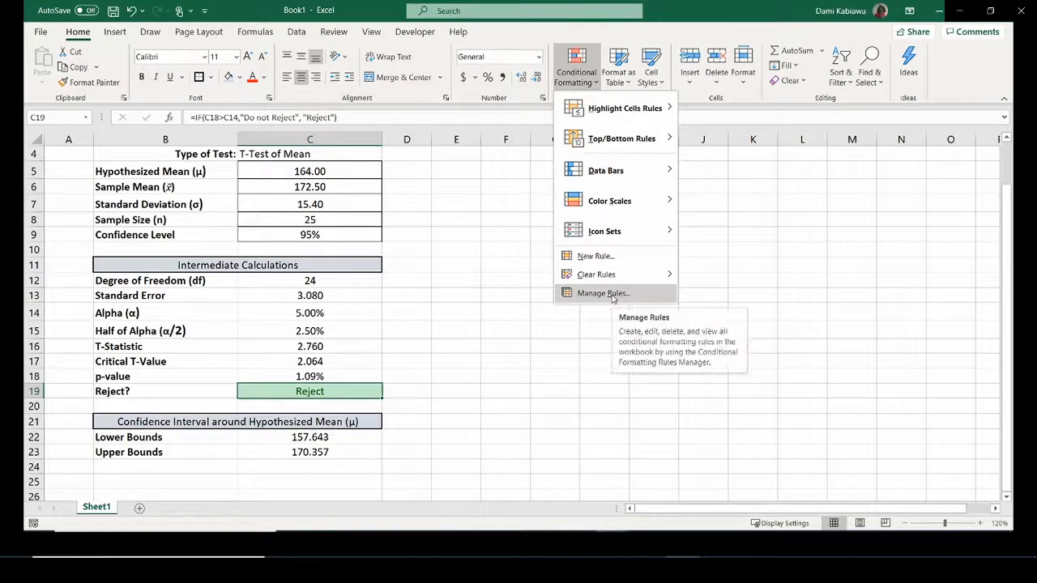
Edit C19's Reject rule to use an Automatic font colour, keeping its green fill.
left_click(603, 294)
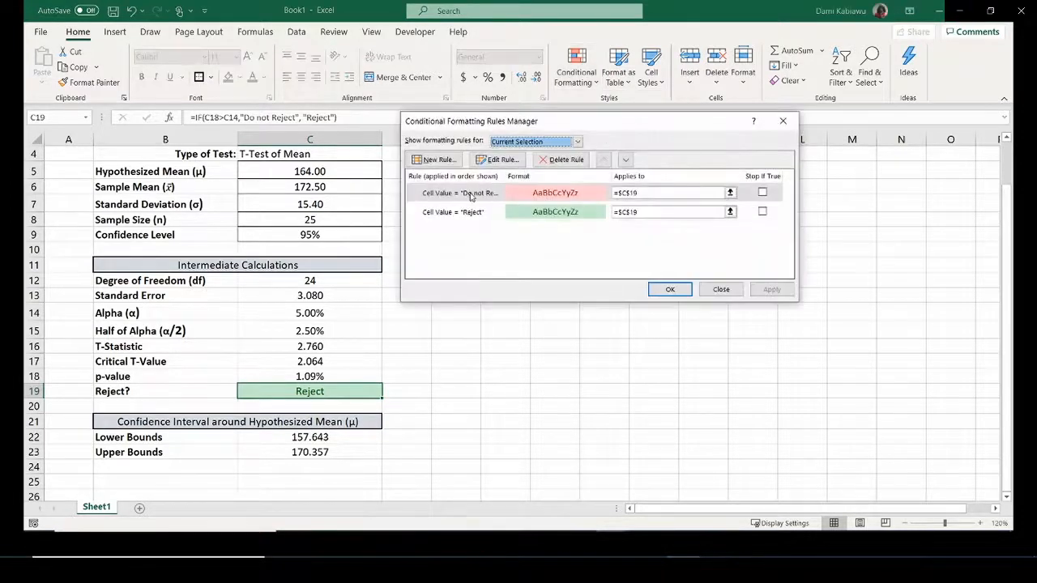
left_click(468, 213)
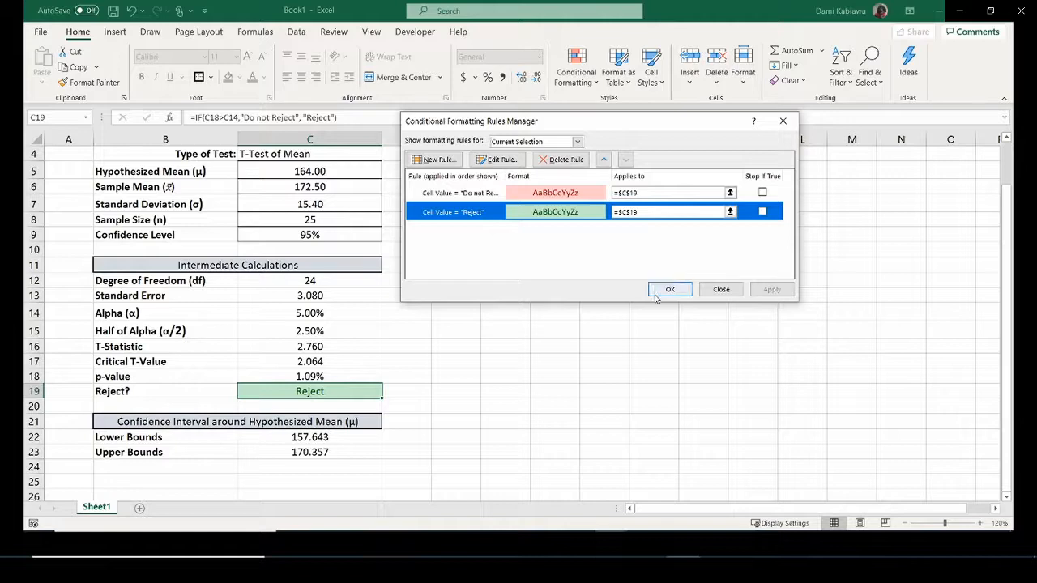
left_click(495, 160)
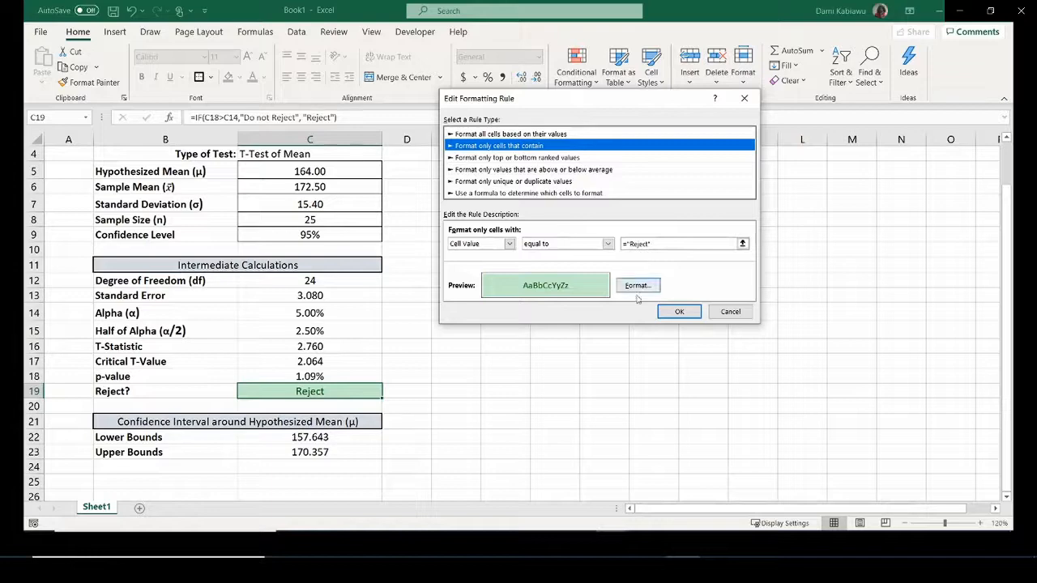
left_click(640, 289)
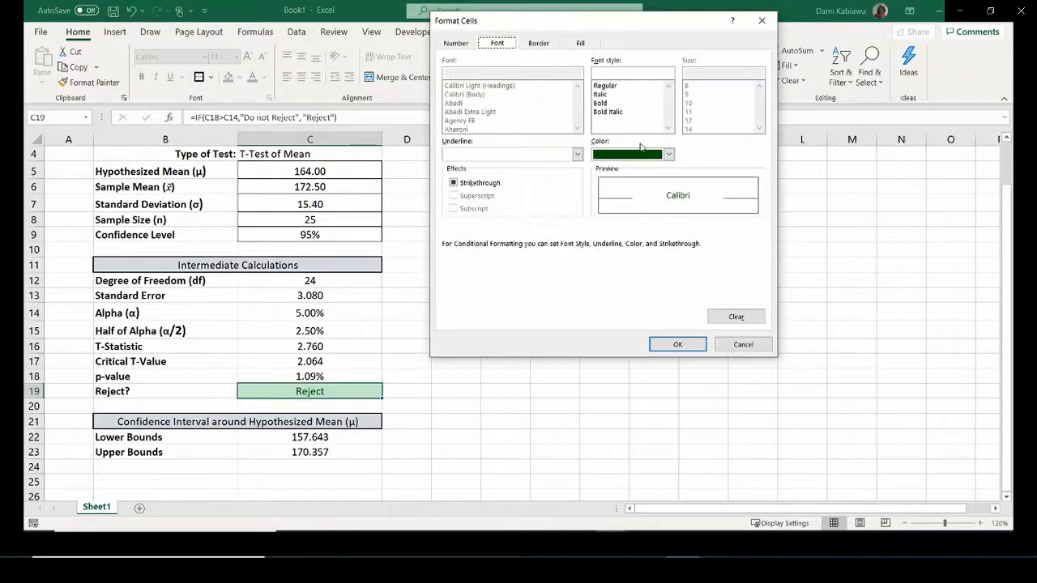
left_click(669, 154)
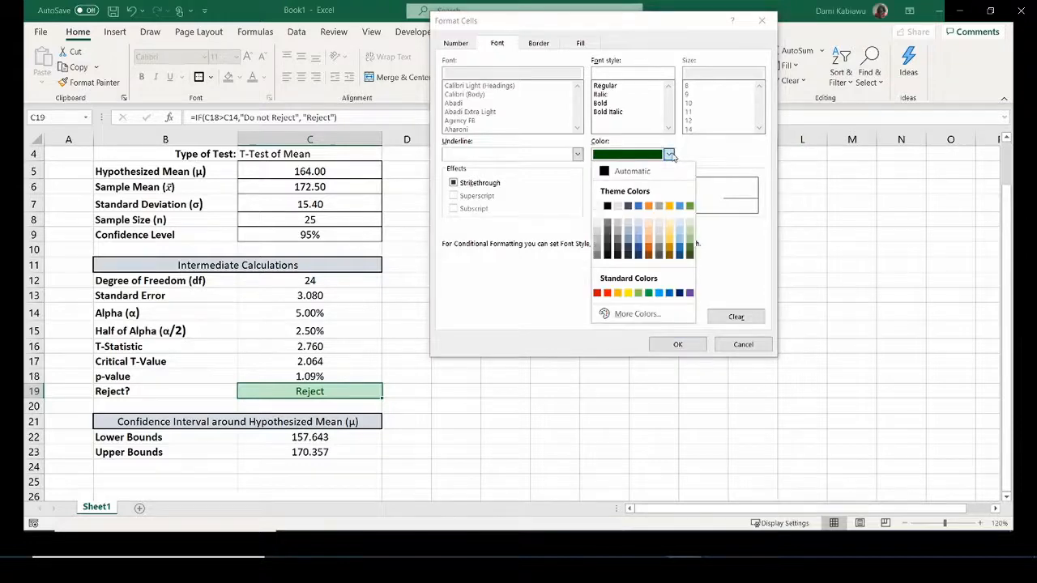
left_click(622, 172)
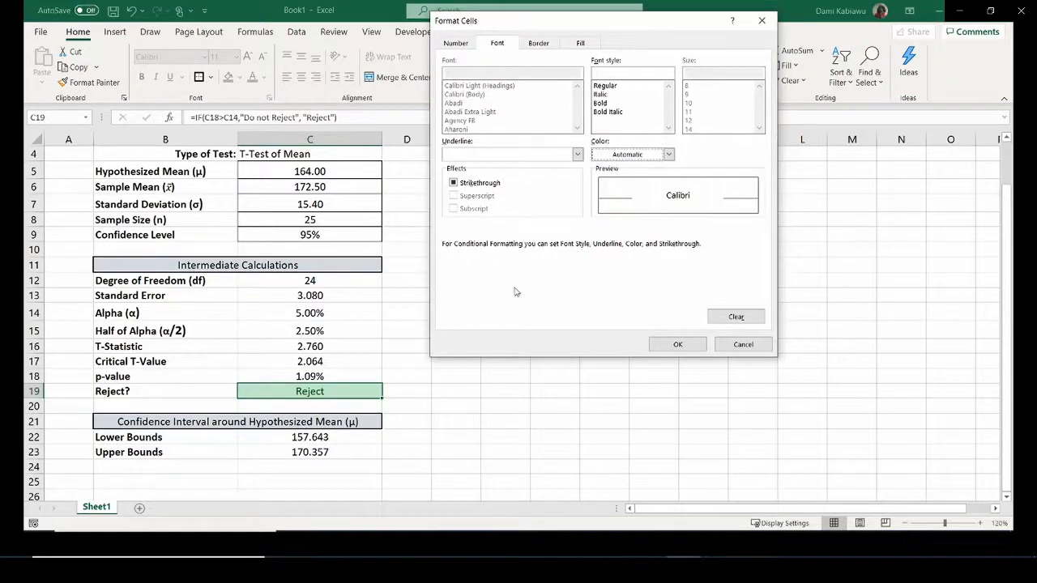
left_click(677, 344)
left_click(729, 310)
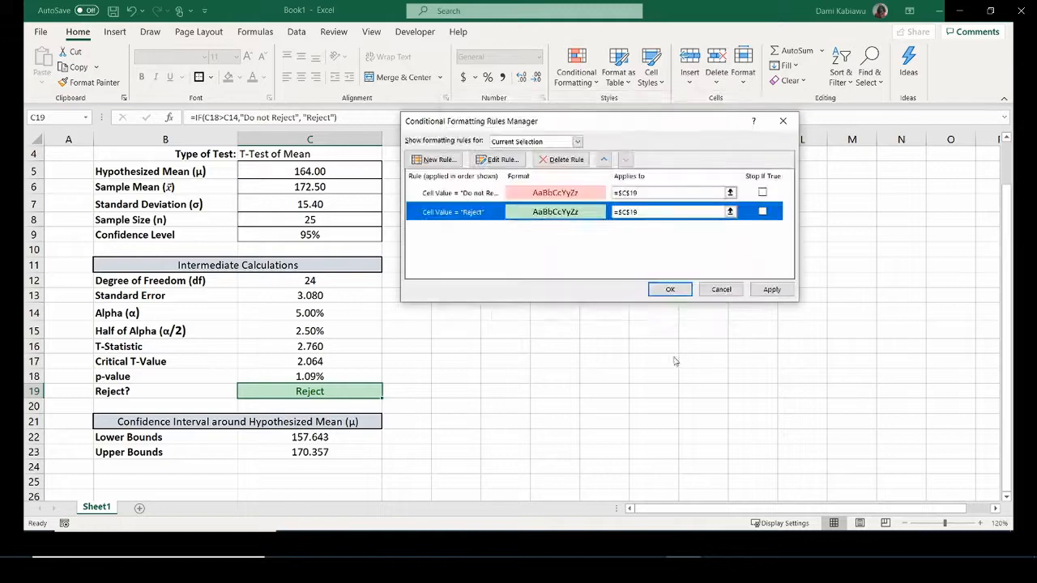
left_click(670, 290)
left_click(564, 349)
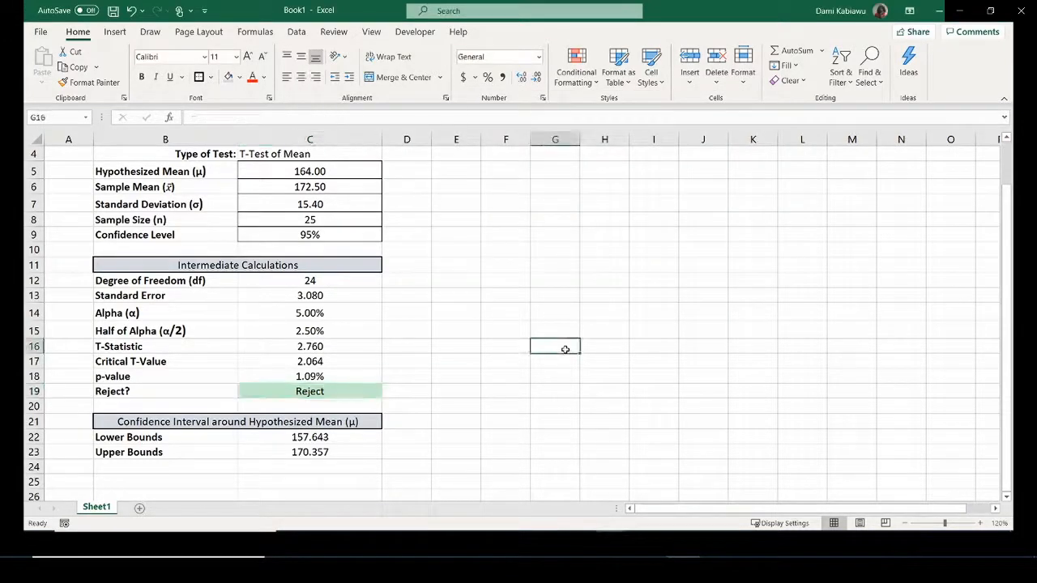